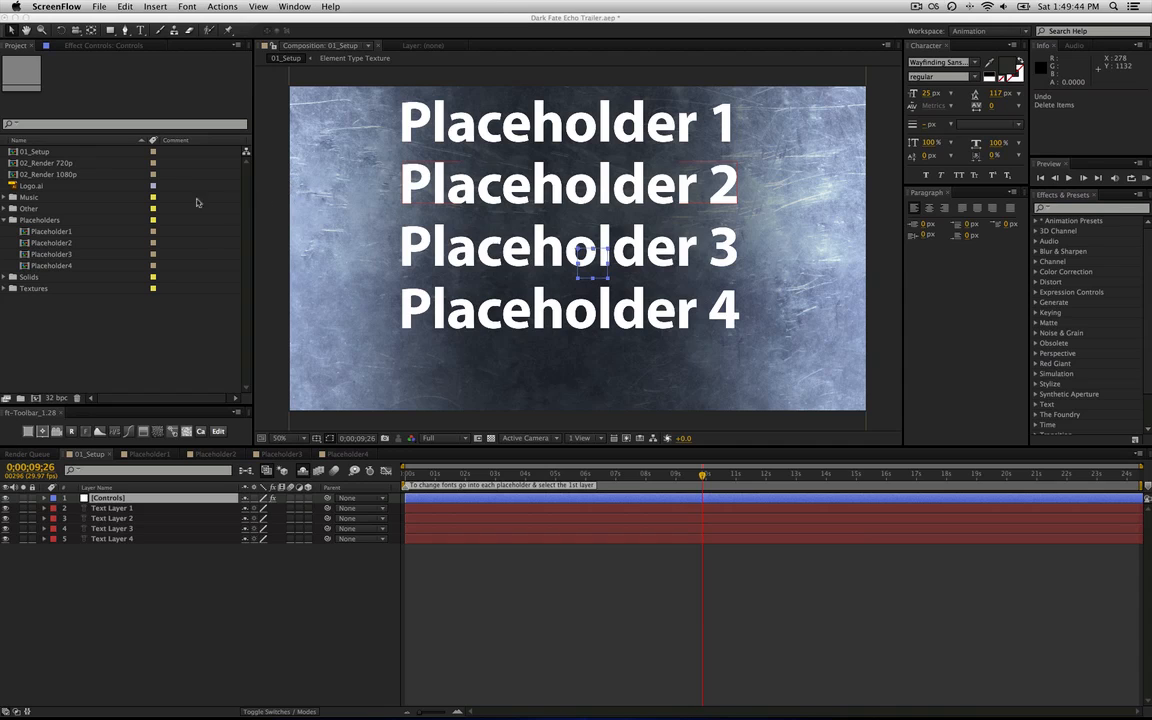
Select the Controls layer in 01_Setup and show its effect settings.
left_click(47, 152)
left_click(43, 151)
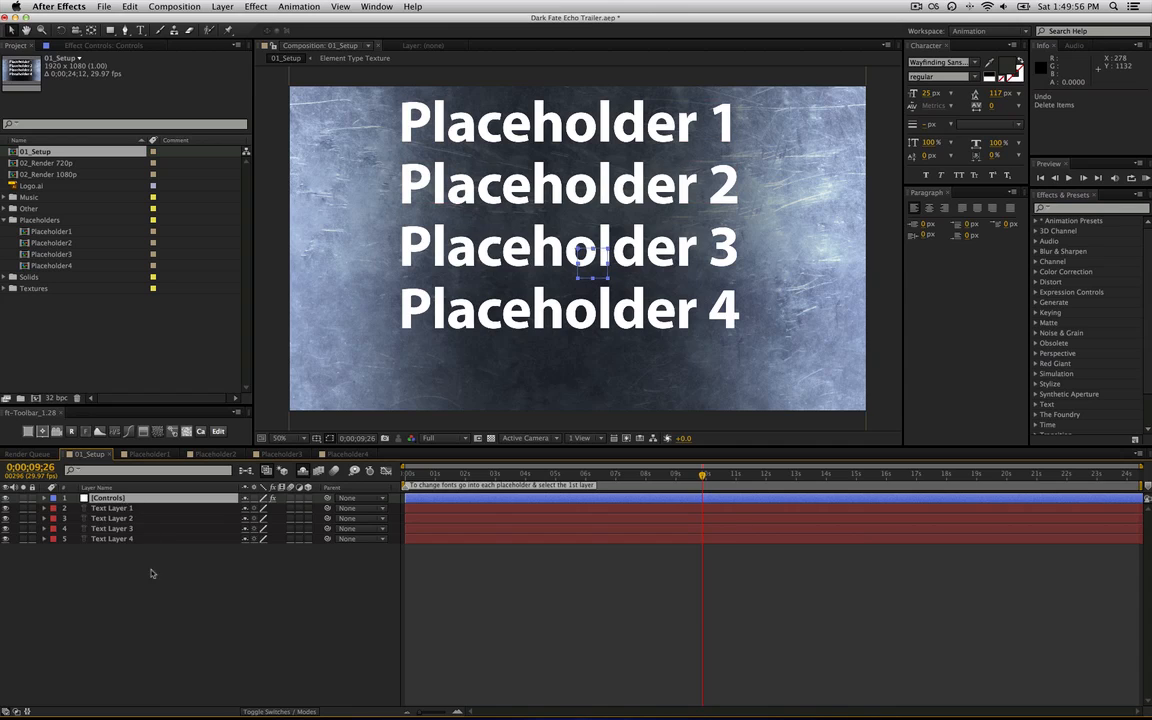
left_click_drag(149, 571, 135, 505)
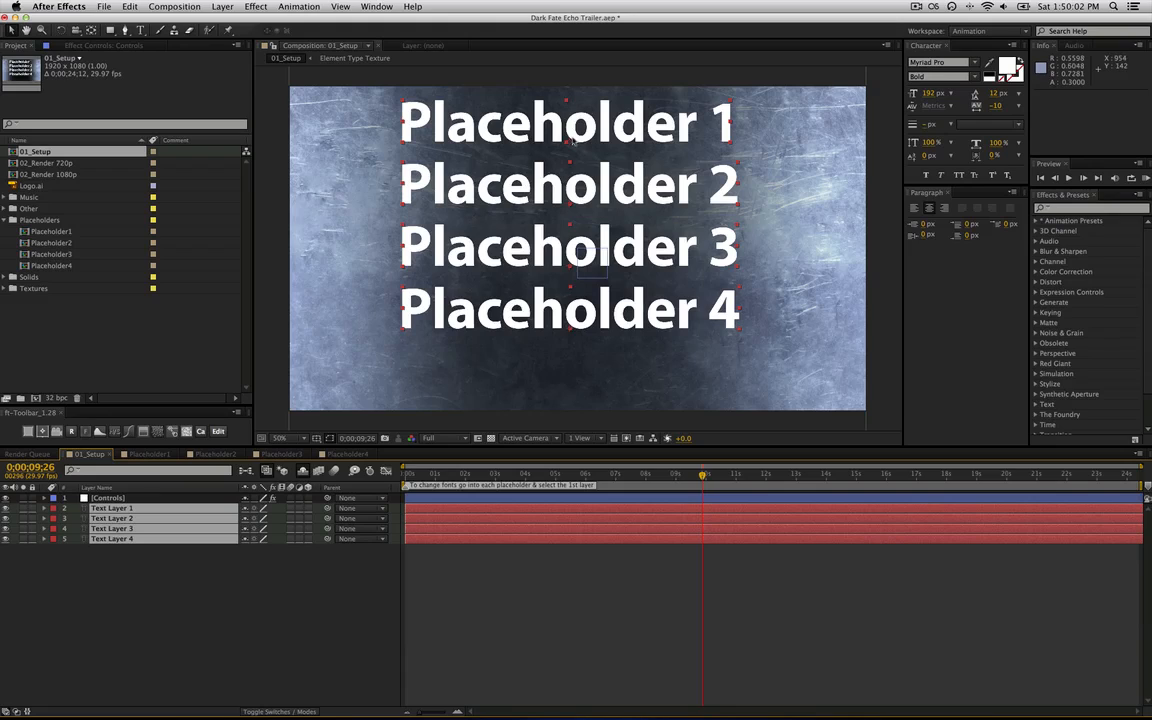
left_click(140, 498)
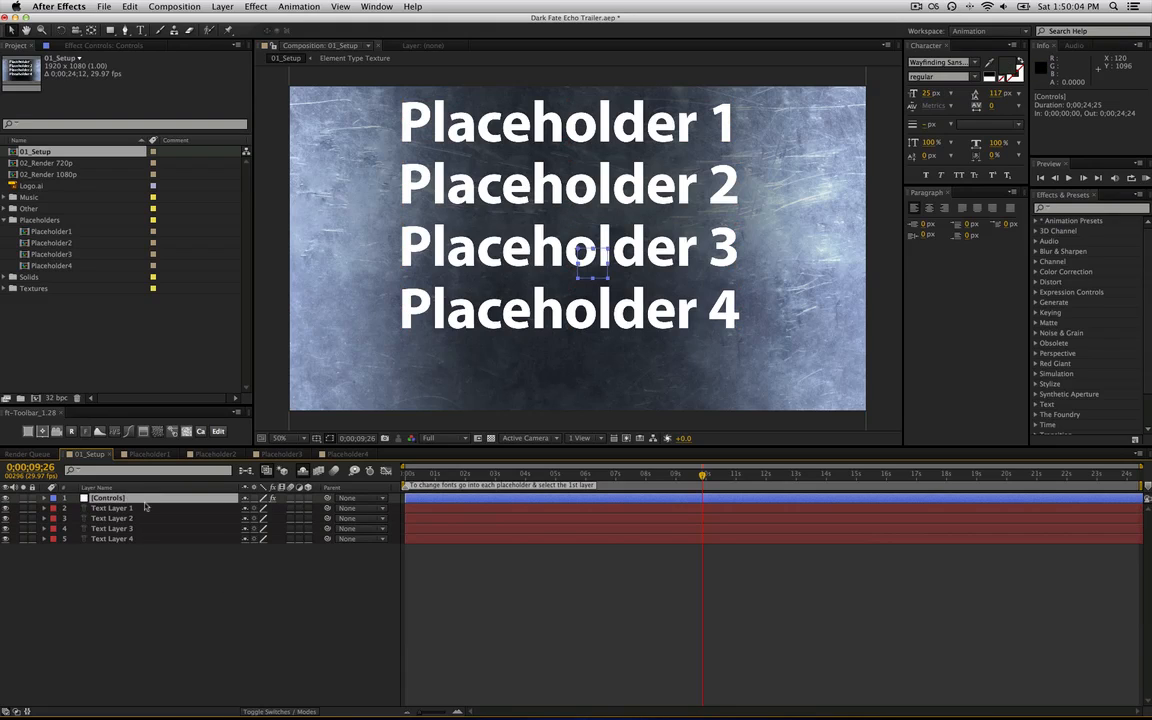
left_click(84, 45)
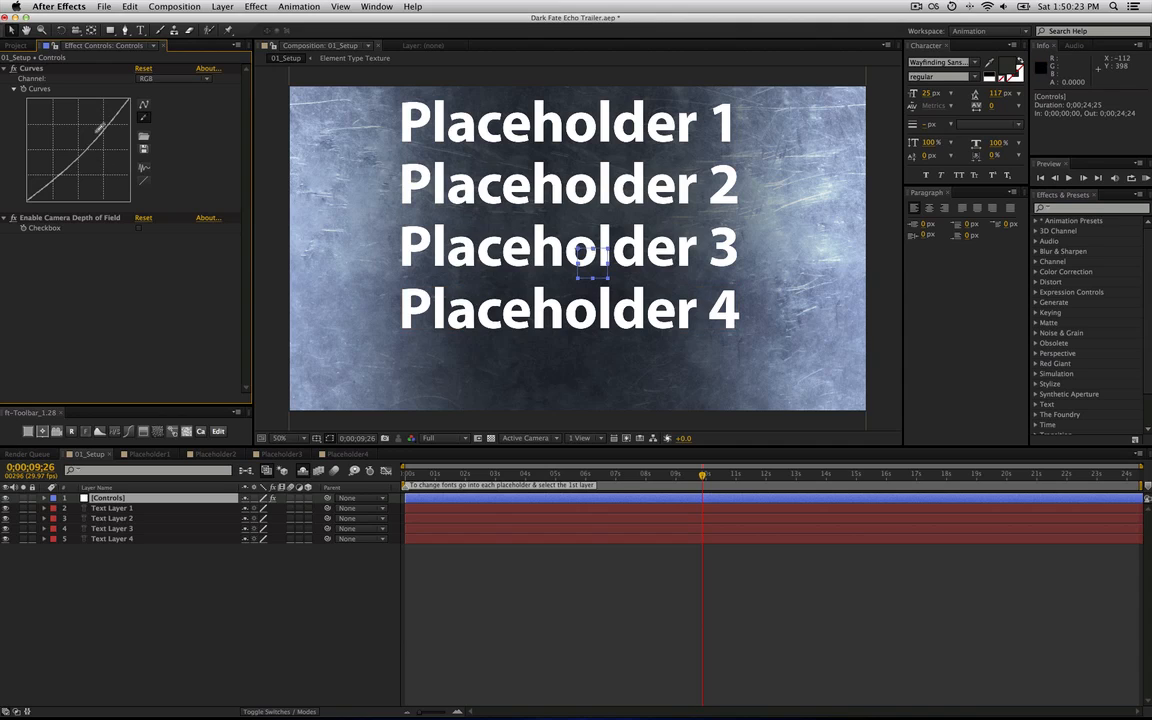
Switch the Controls layer's Curves effect to the Green channel and raise the middle of the curve.
left_click(152, 78)
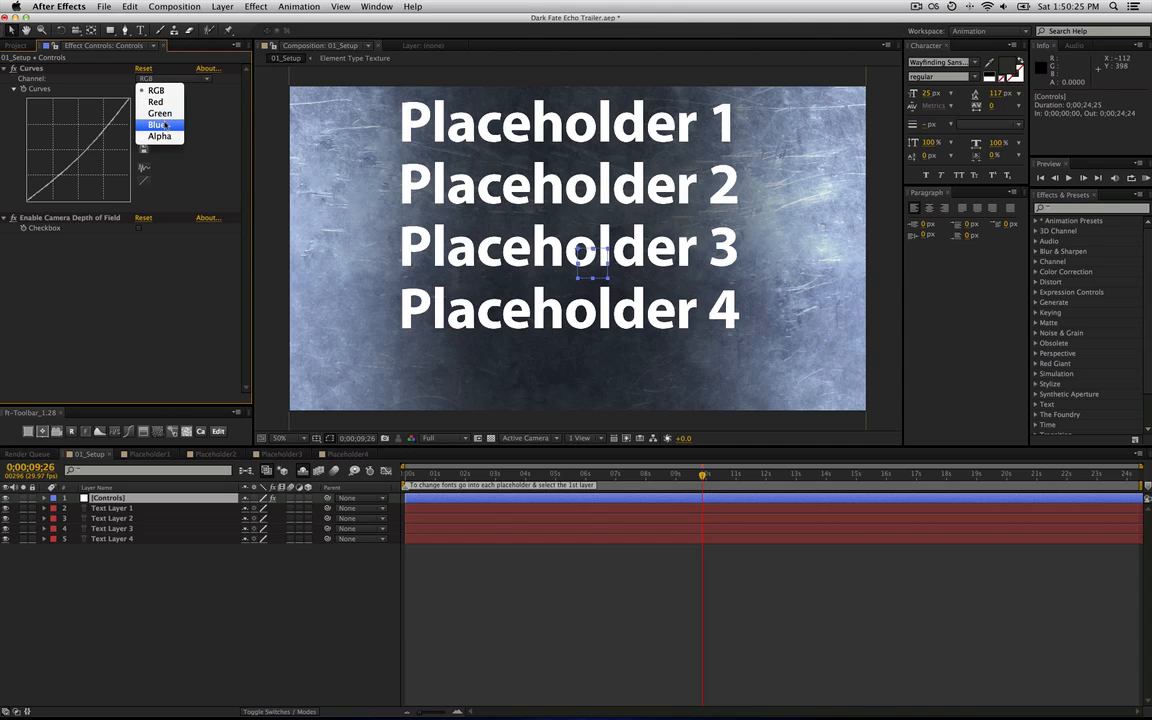
left_click(160, 113)
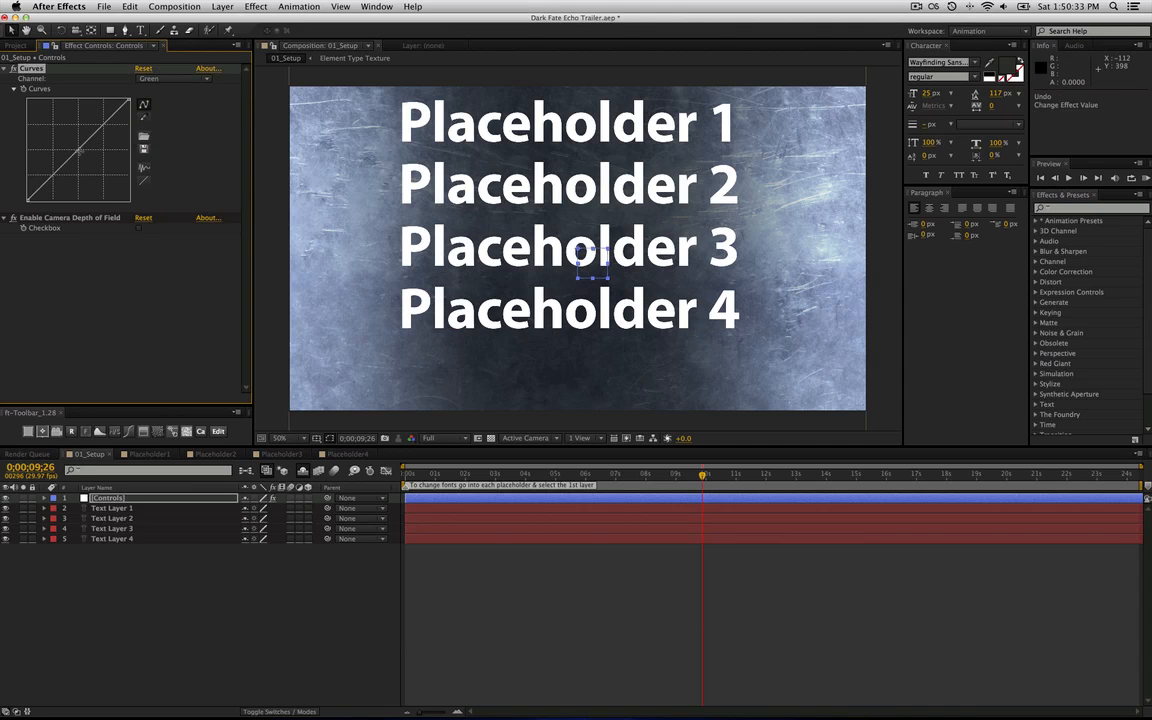
left_click_drag(77, 150, 69, 127)
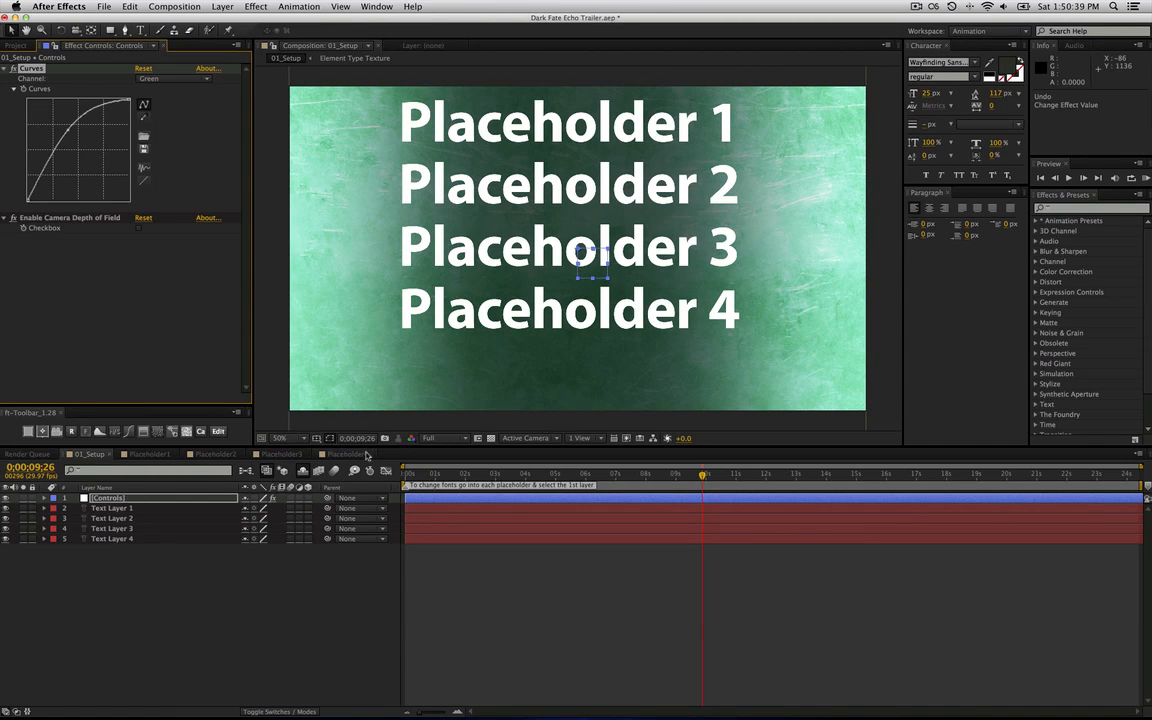
Check the tint in the Placeholder4 and Placeholder3 compositions, and reset the green curve in 01_Setup to a straight line.
left_click(365, 454)
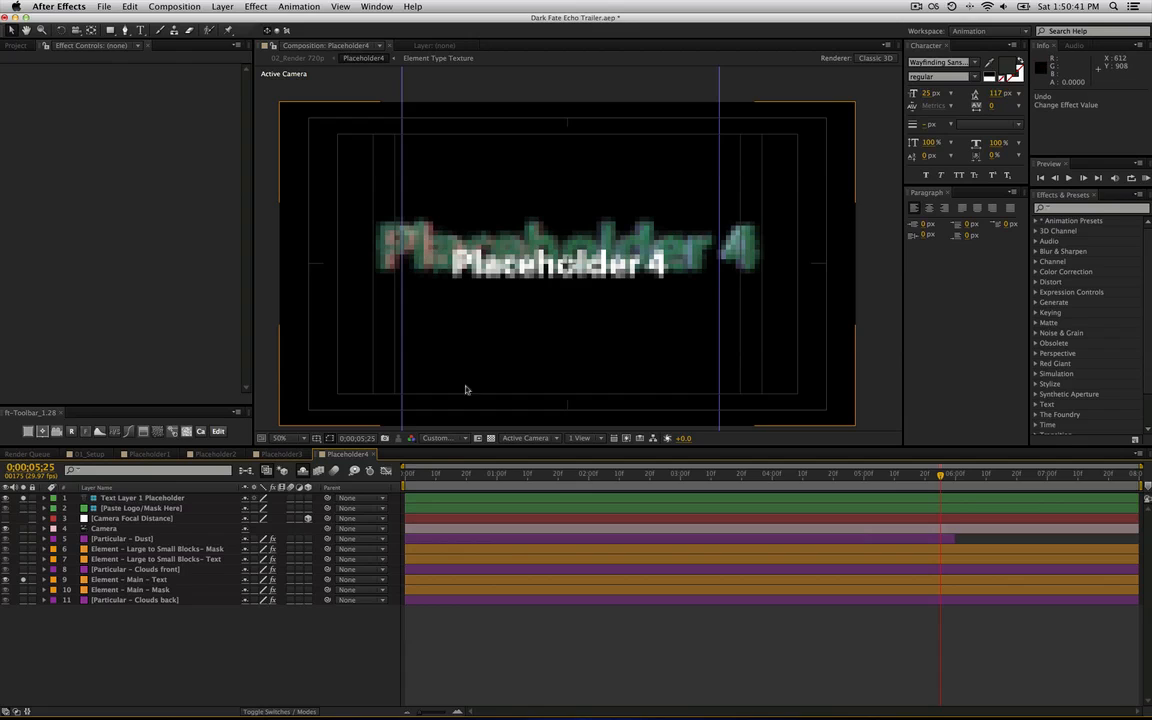
left_click(281, 454)
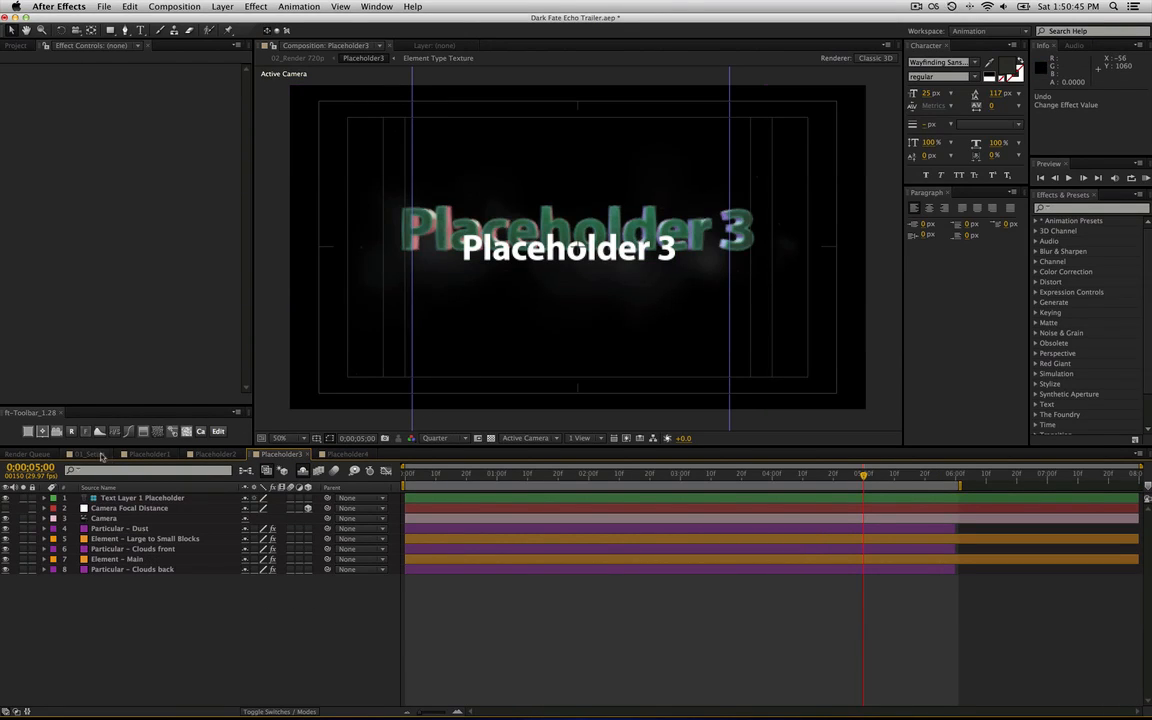
left_click(101, 456)
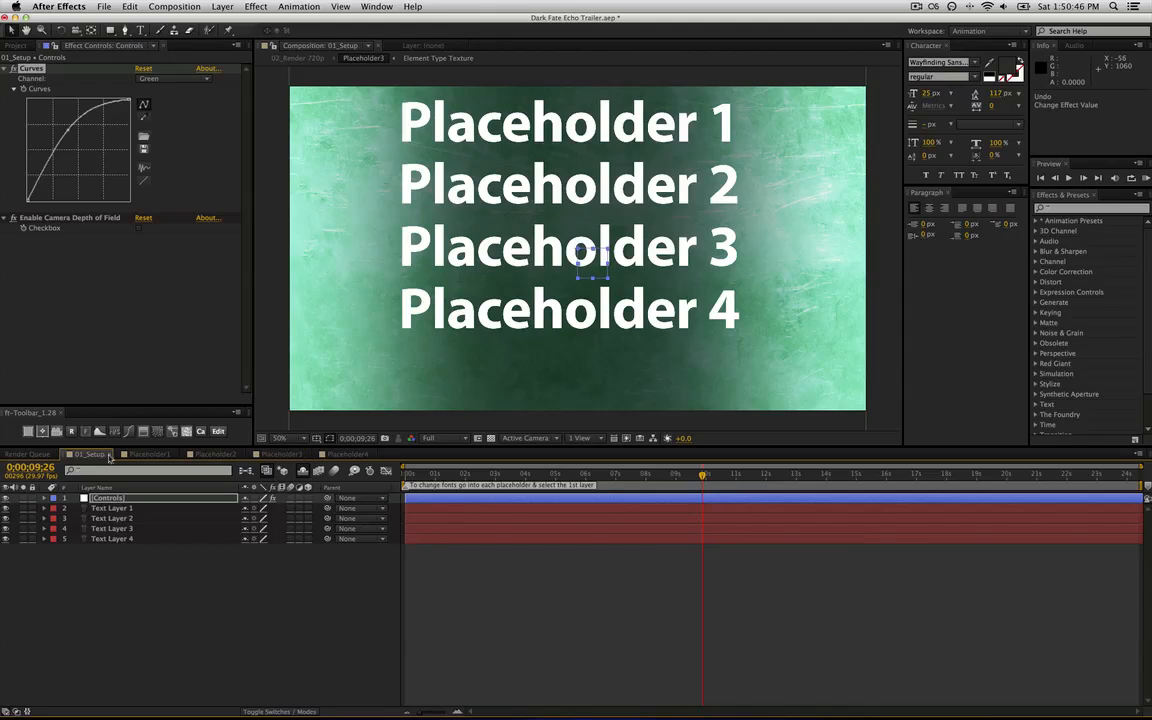
left_click(143, 180)
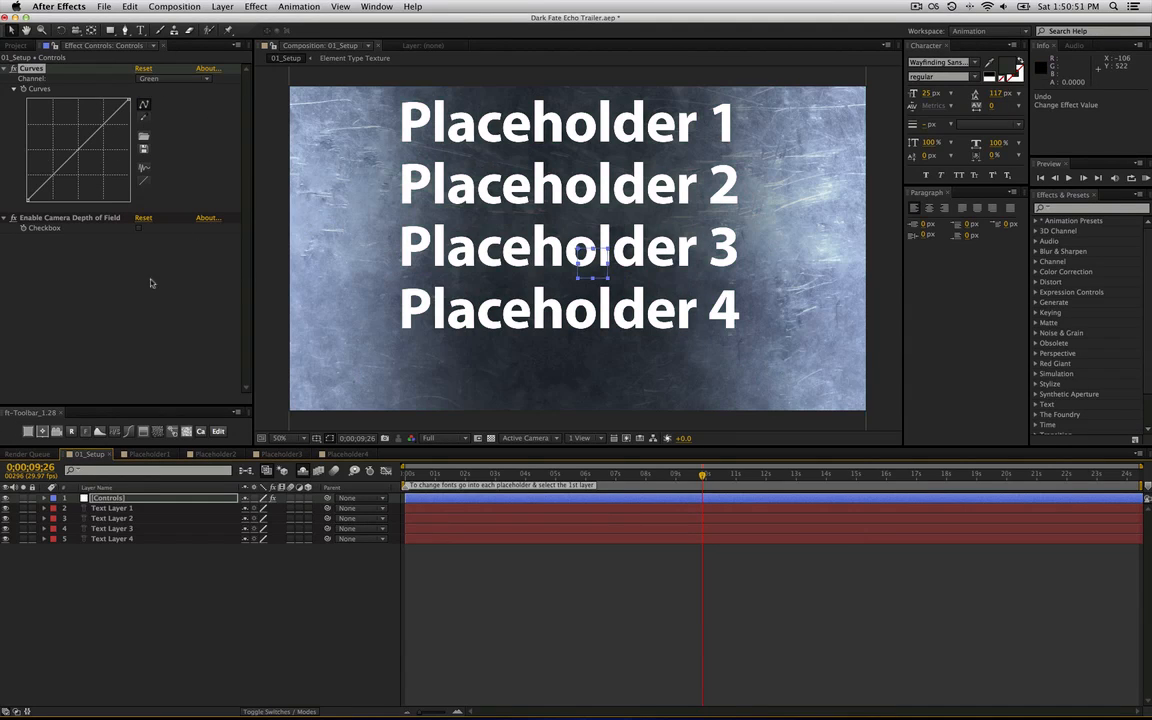
left_click(169, 311)
left_click(44, 228)
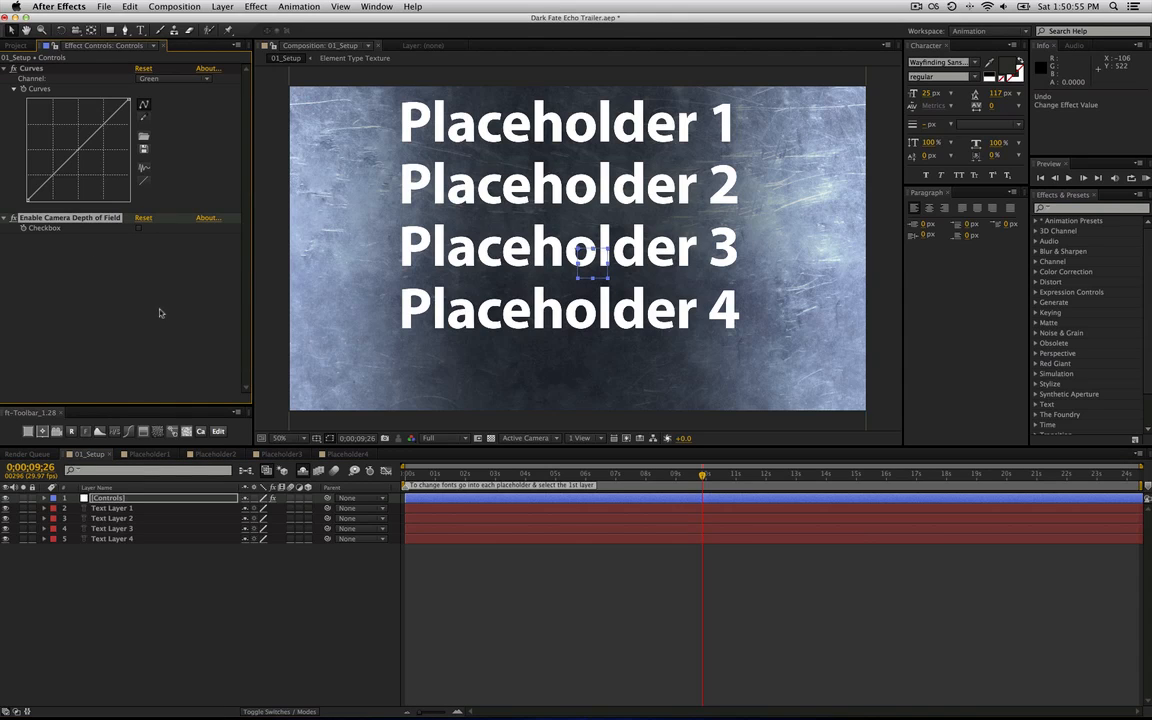
left_click(142, 279)
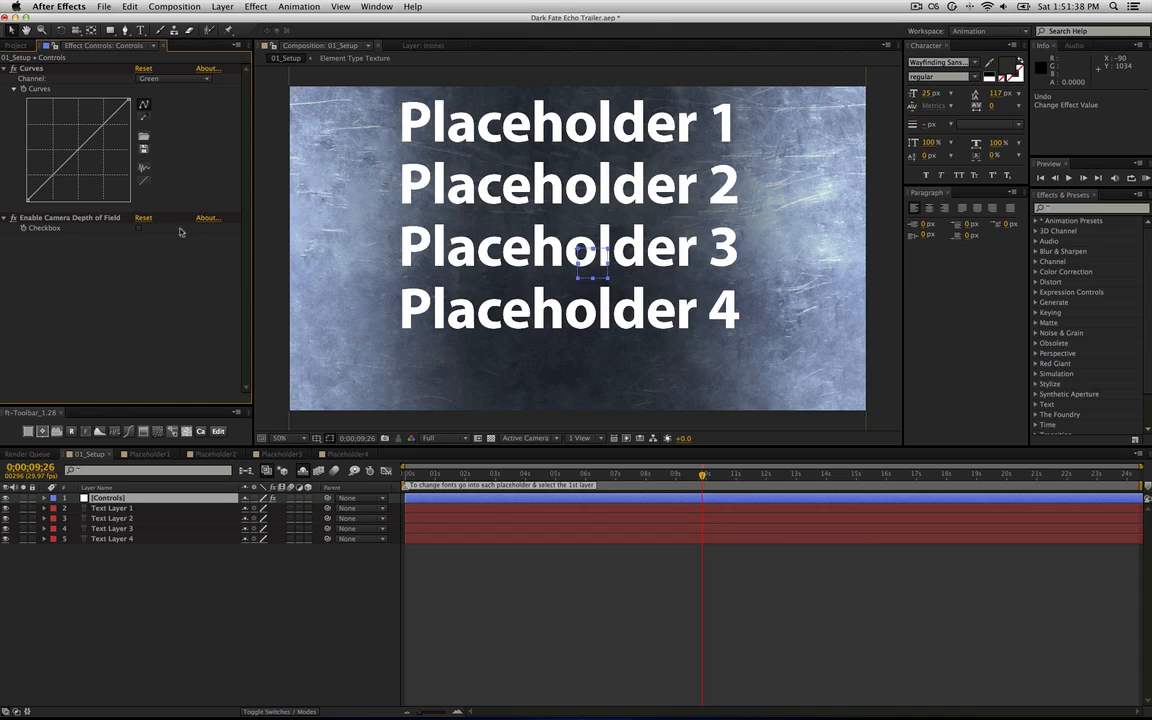
left_click(166, 556)
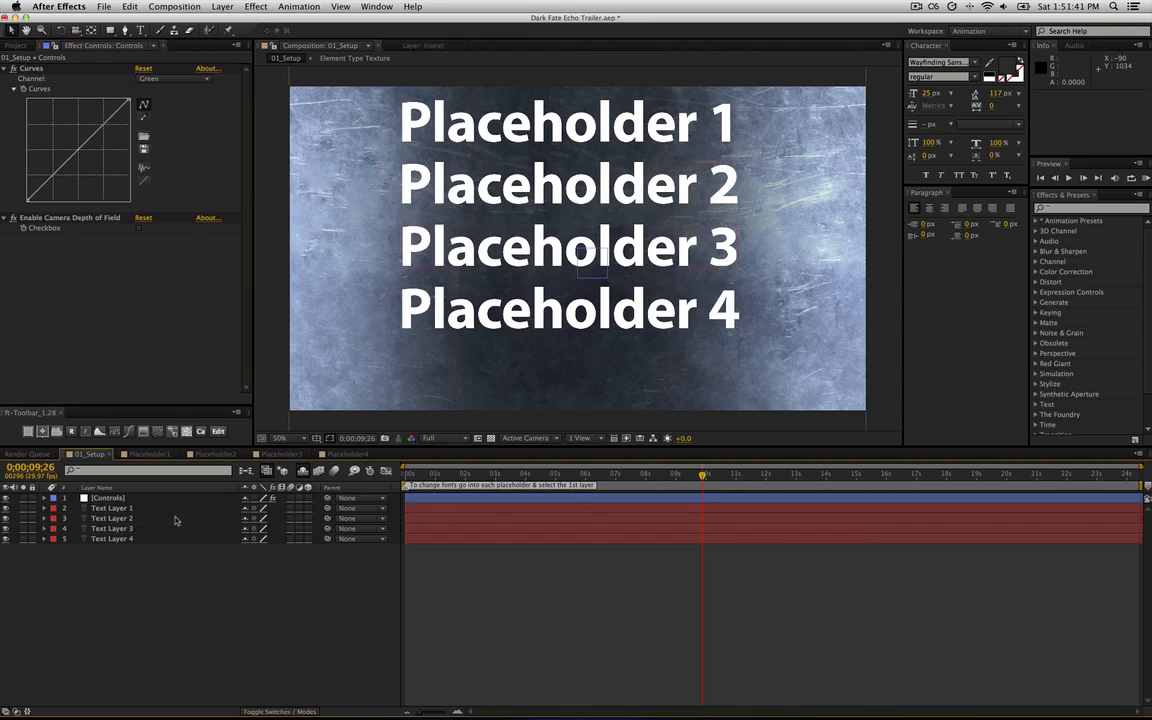
left_click(153, 509)
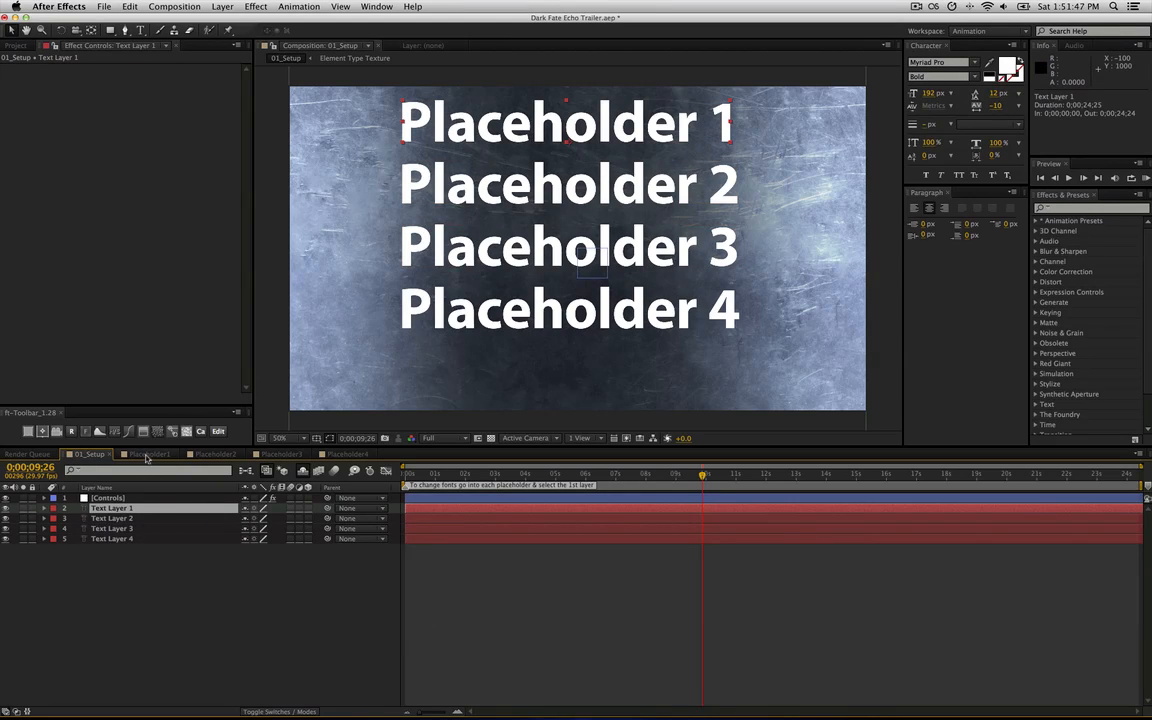
left_click(130, 518)
left_click(135, 528)
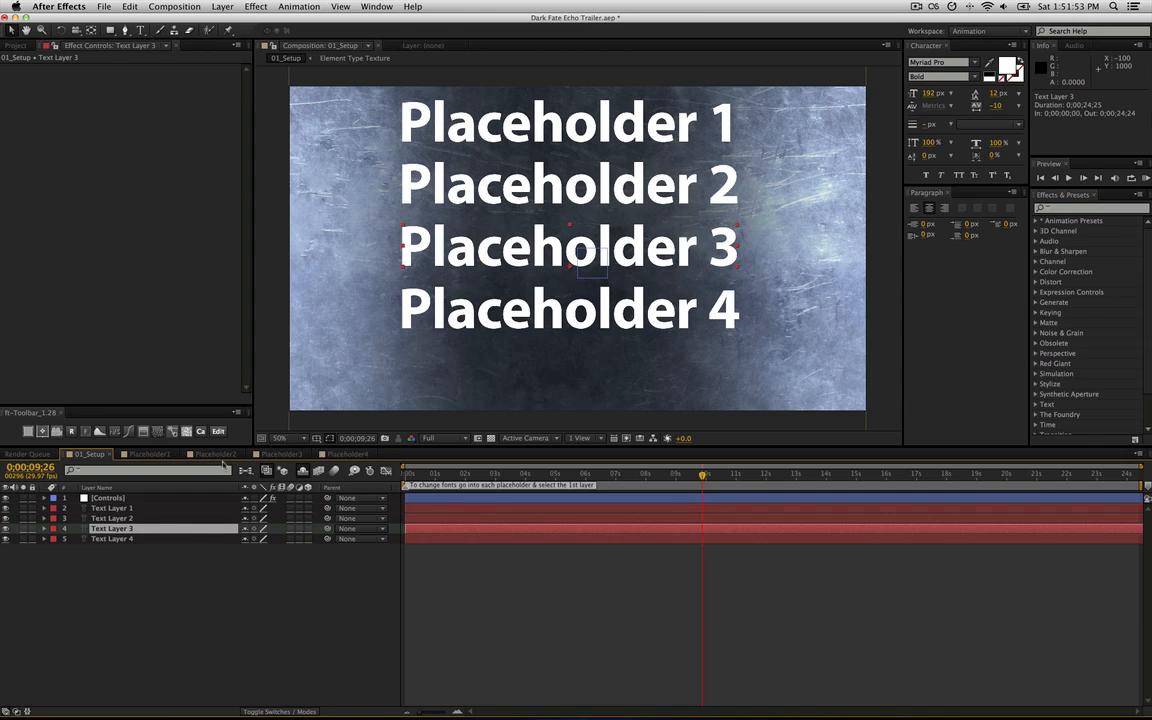
Change the text of Text Layer 1 to "Hello" and check it in the Placeholder1 composition.
left_click(505, 133)
double_click(505, 133)
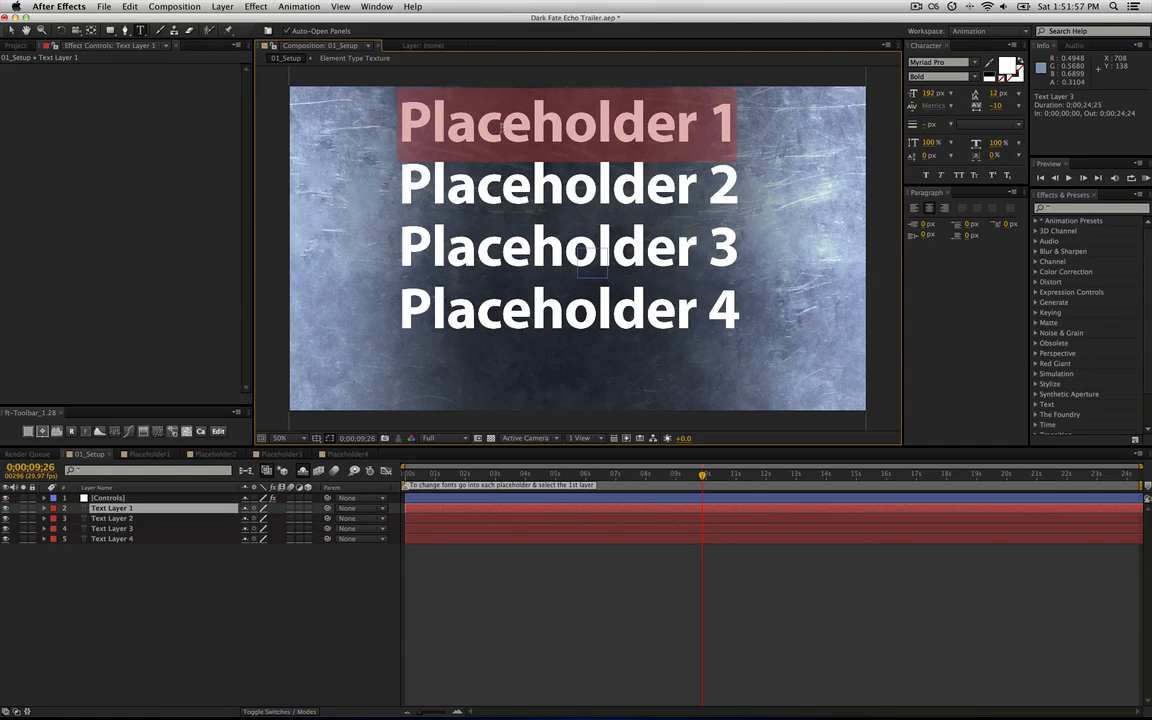
type("Hello")
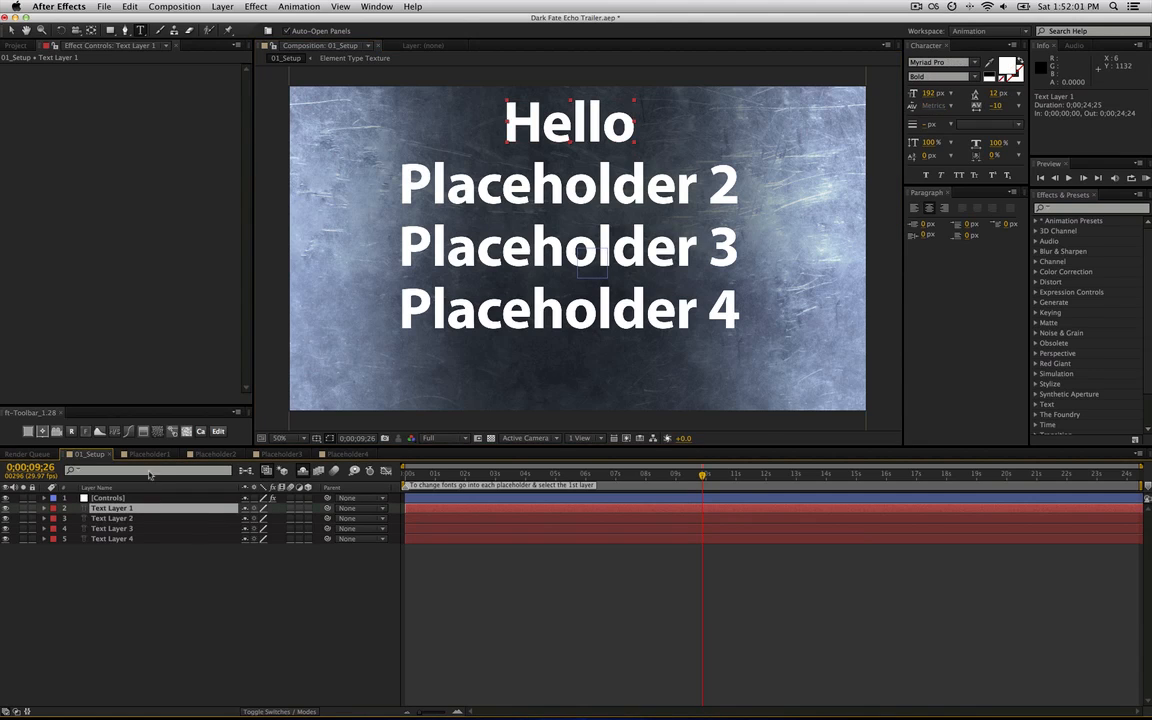
left_click(155, 455)
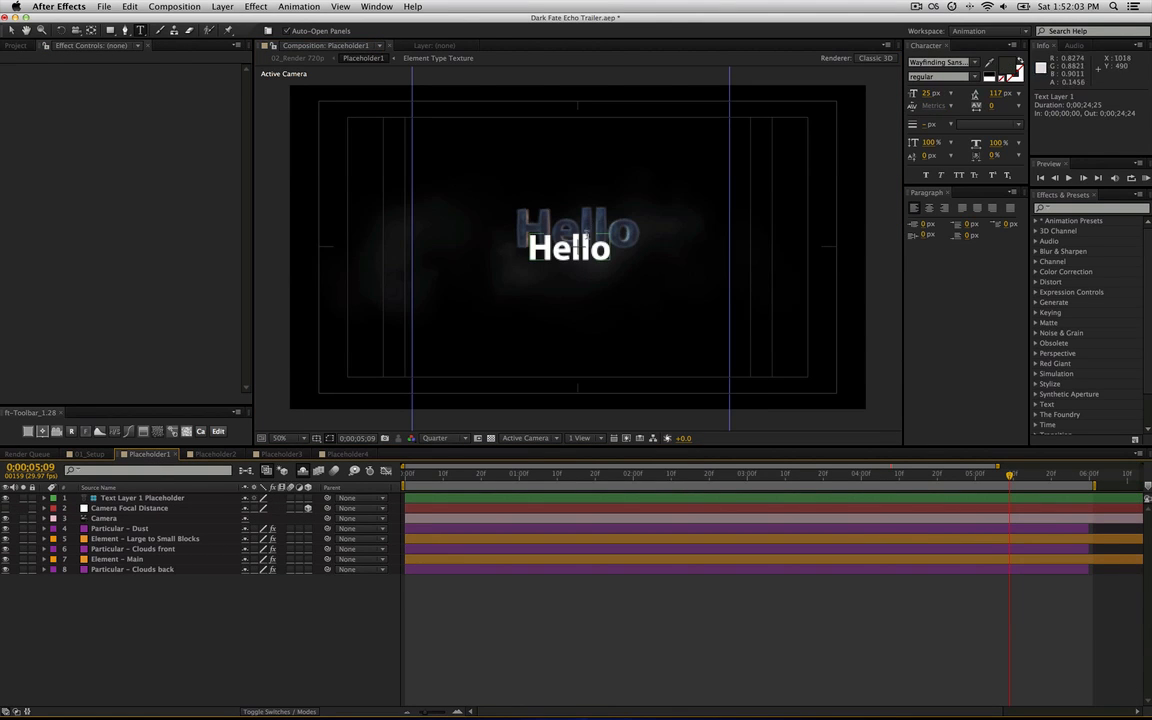
key("v")
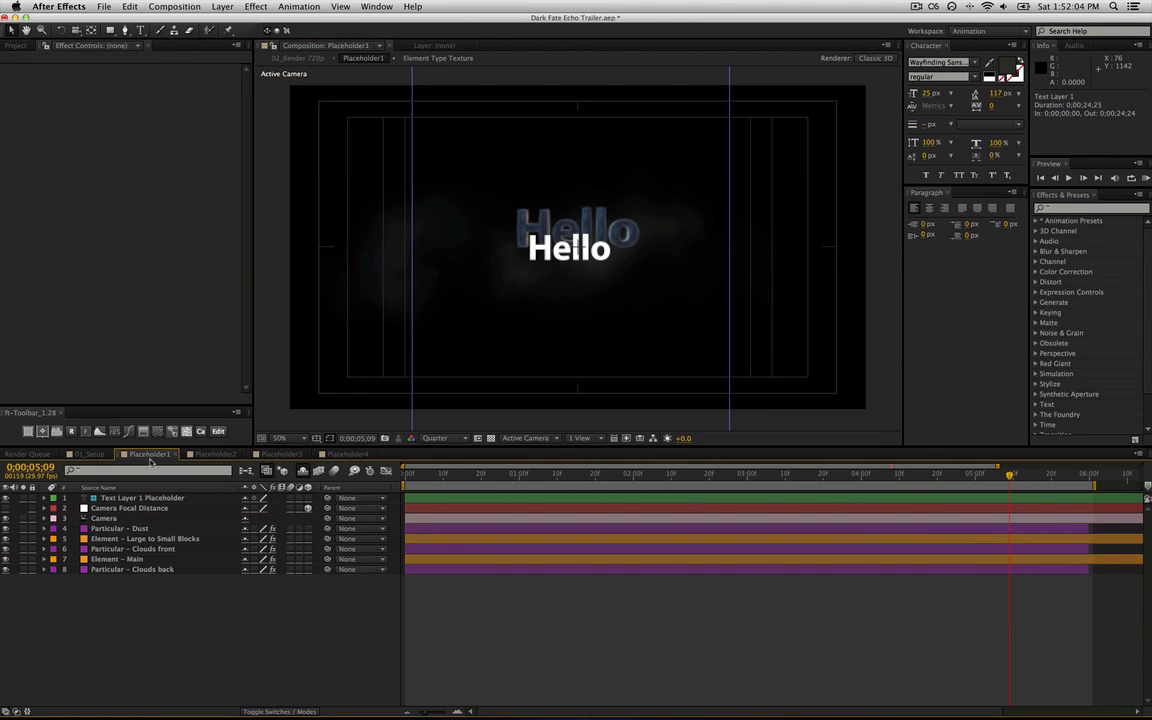
left_click(97, 455)
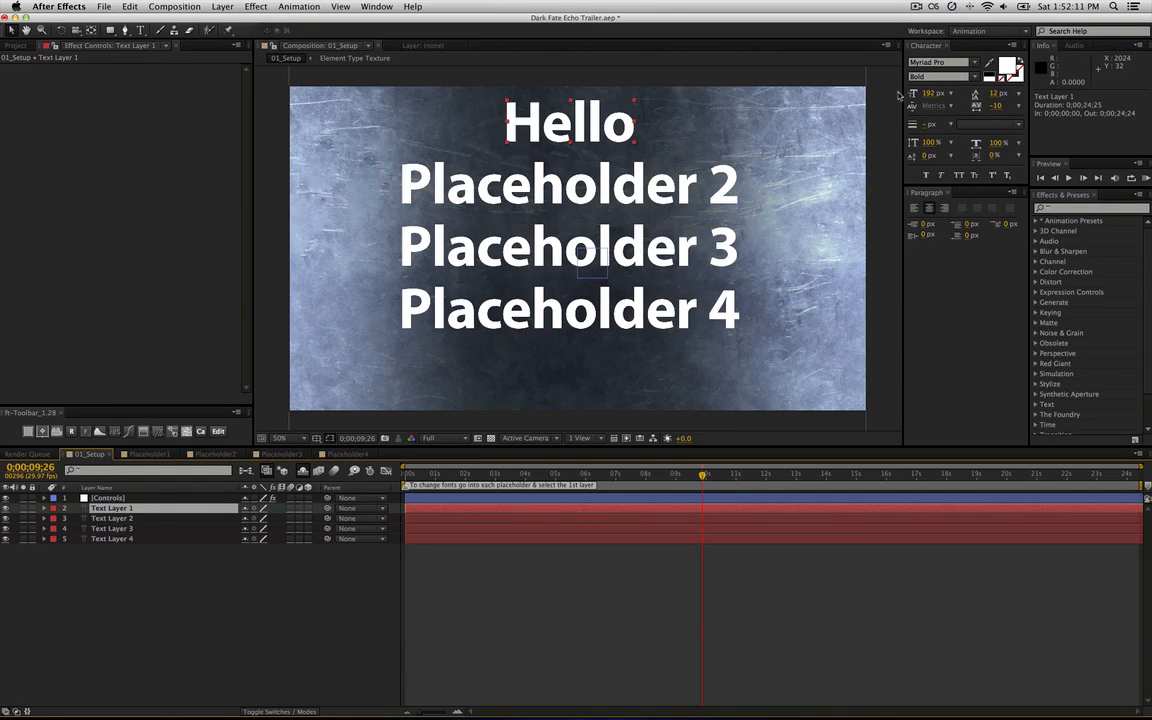
Try adjusting the character settings of Text Layer 1 in 01_Setup, and undo the changes.
mouse_move(928, 97)
left_mouse_down()
mouse_move(965, 110)
mouse_move(941, 113)
left_mouse_up()
key("super+z")
key("super+z")
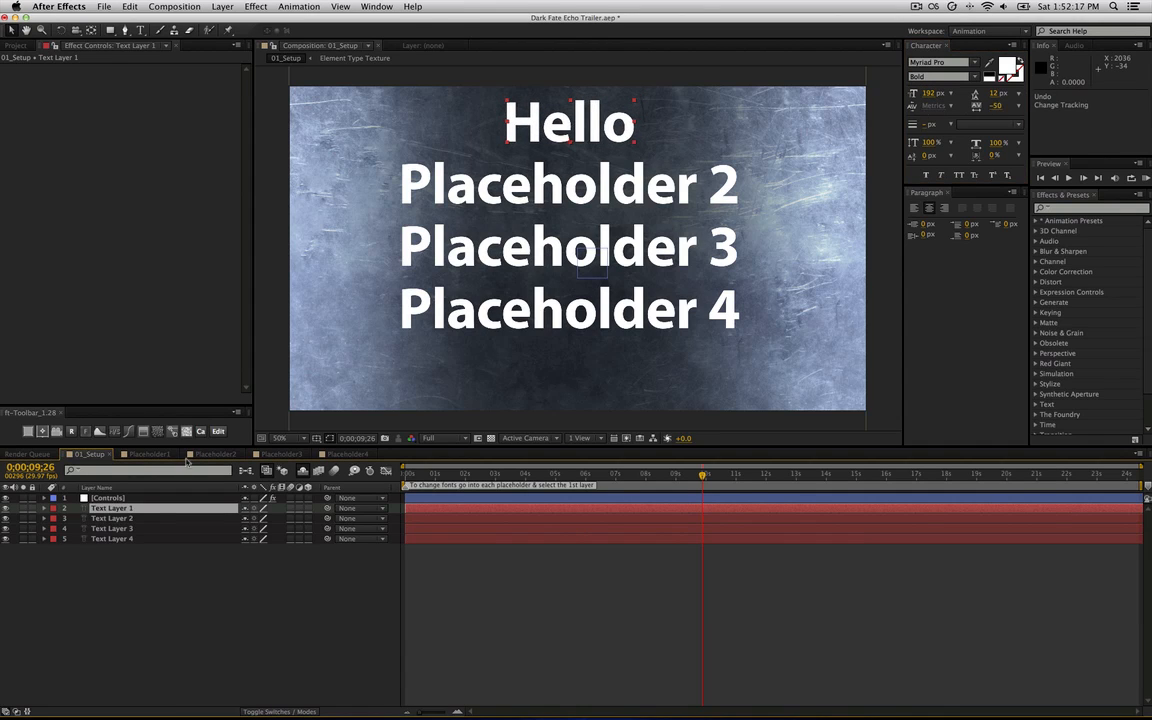
left_click(129, 509)
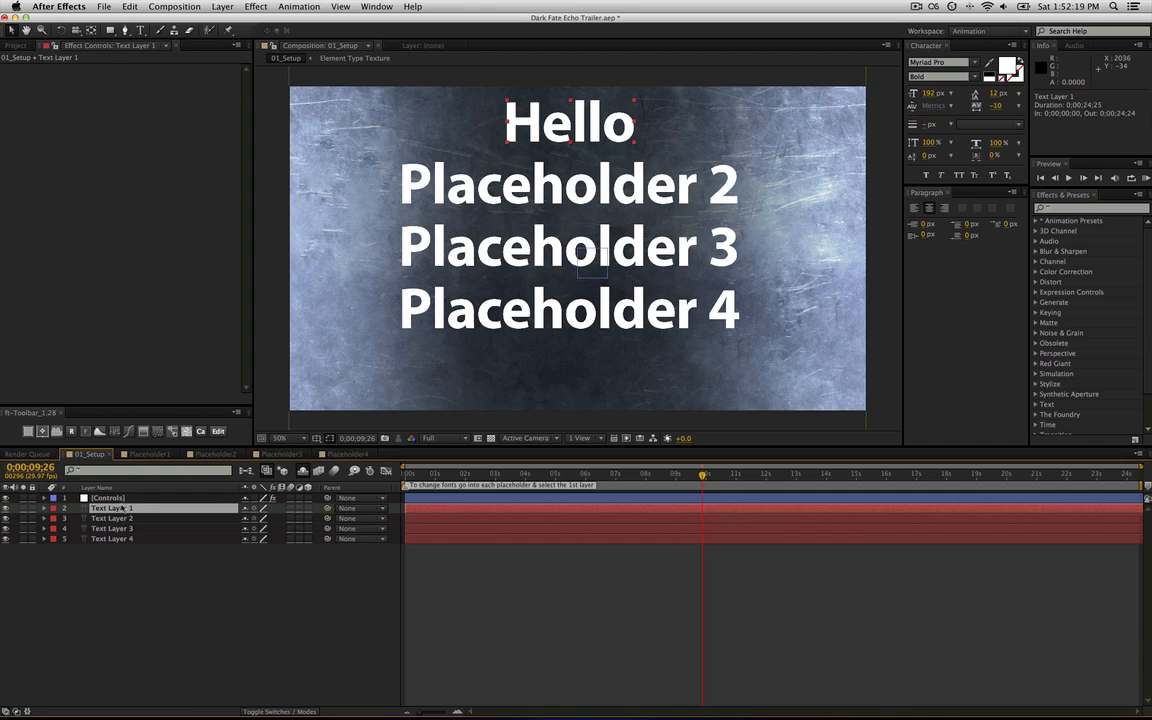
Try enlarging and shrinking the font size of Text Layer 1 Placeholder in the Placeholder1 composition, and undo the change.
left_click(148, 455)
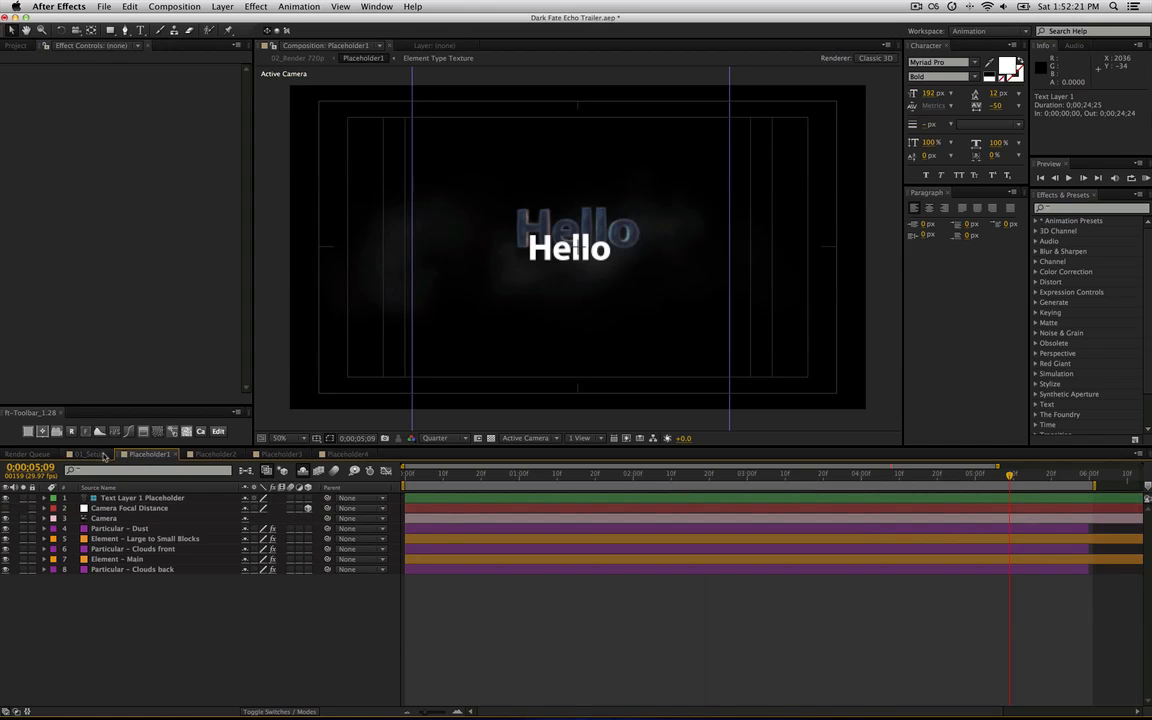
left_click(930, 93)
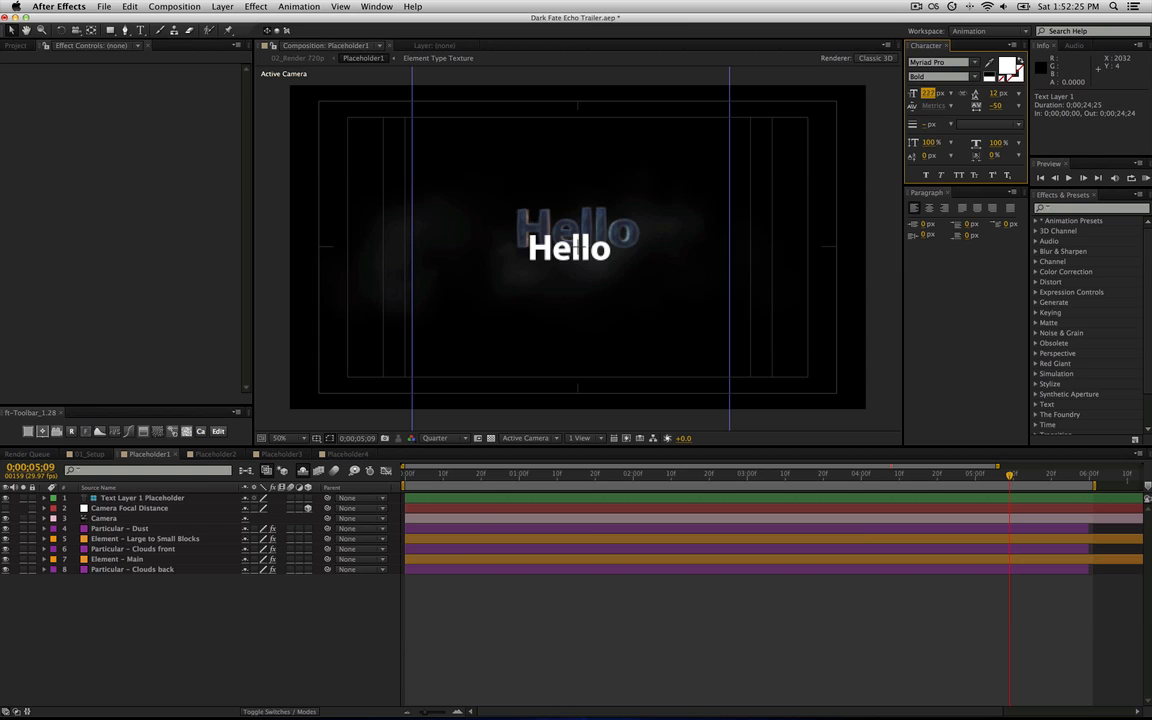
left_click(108, 497)
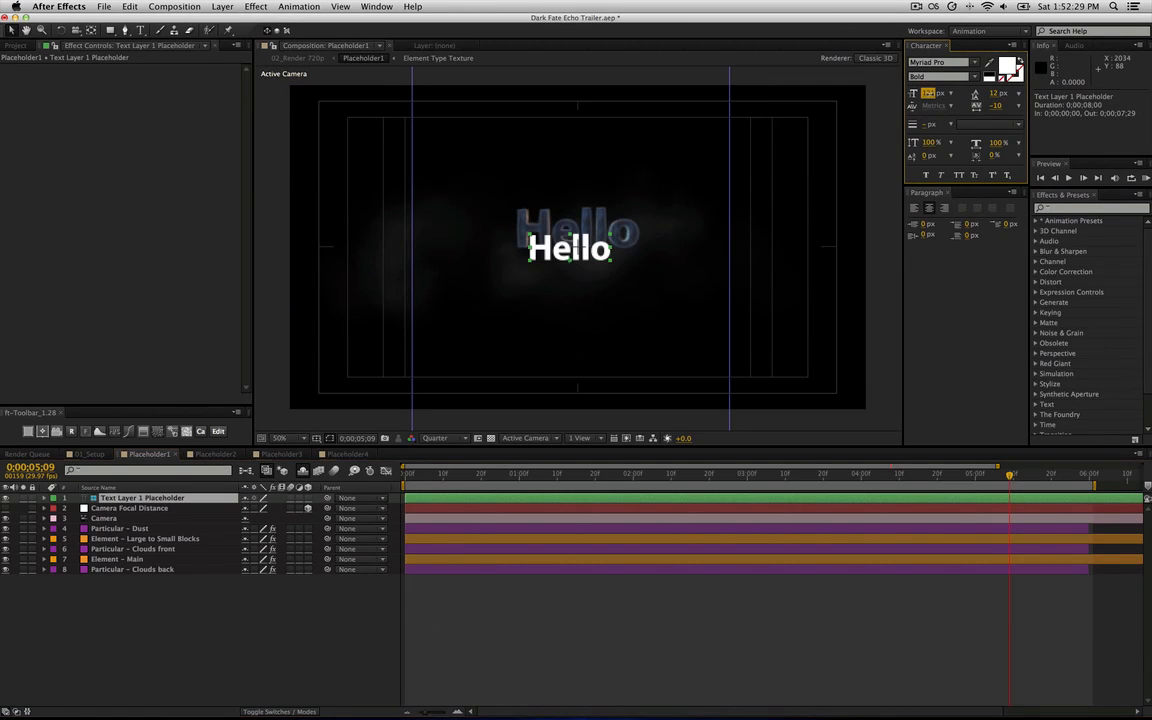
key("shift+Up")
key("shift+Up")
key("shift+Up")
key("shift+Up")
key("shift+Up")
key("shift+Down")
key("shift+Down")
key("shift+Down")
key("shift+Down")
key("shift+Down")
key("shift+Down")
key("shift+Down")
key("shift+Down")
key("shift+Down")
key("shift+Down")
key("shift+Down")
key("shift+Down")
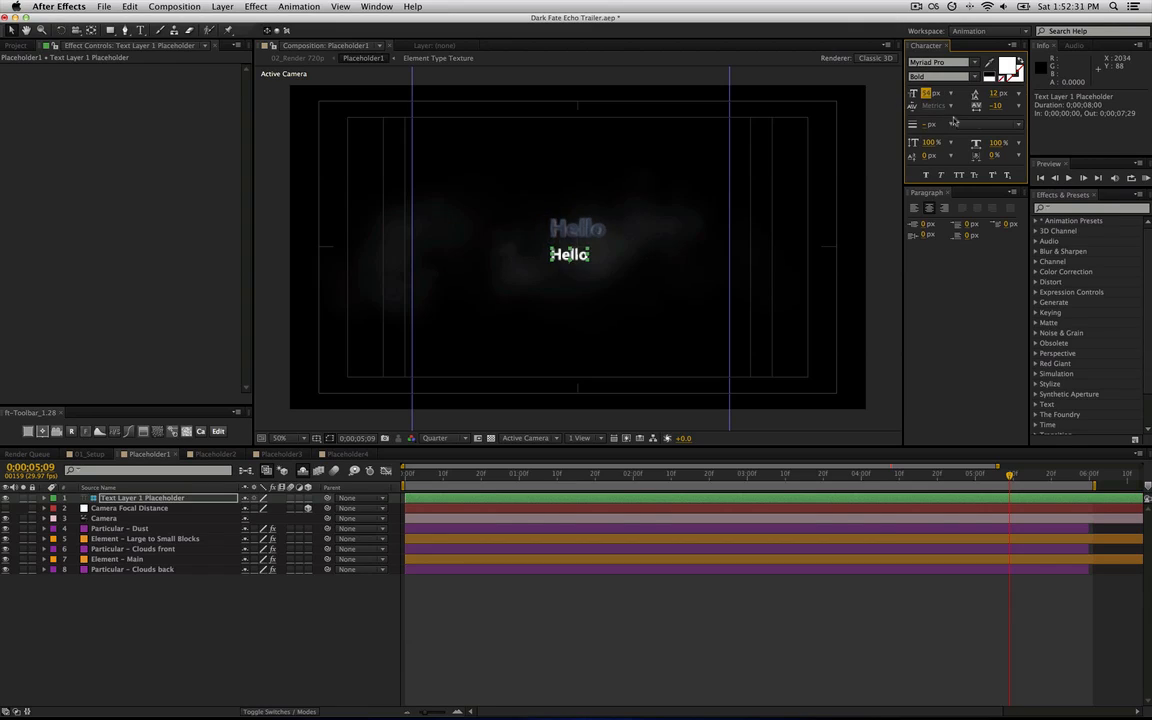
key("super+z")
Try setting the tracking of Text Layer 1 Placeholder to -22, and undo the change.
left_click(995, 106)
key("Down")
key("Down")
key("Down")
key("Down")
key("Down")
key("Down")
key("Down")
key("Down")
key("Down")
key("Down")
key("Down")
key("Down")
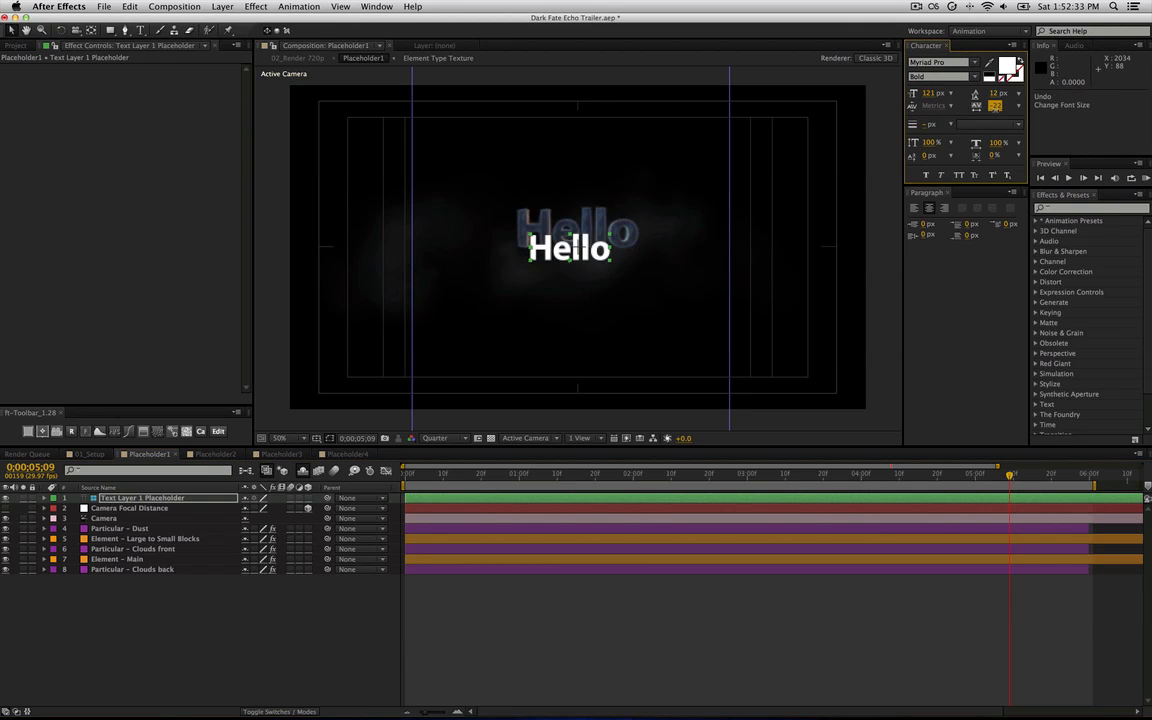
key("super+z")
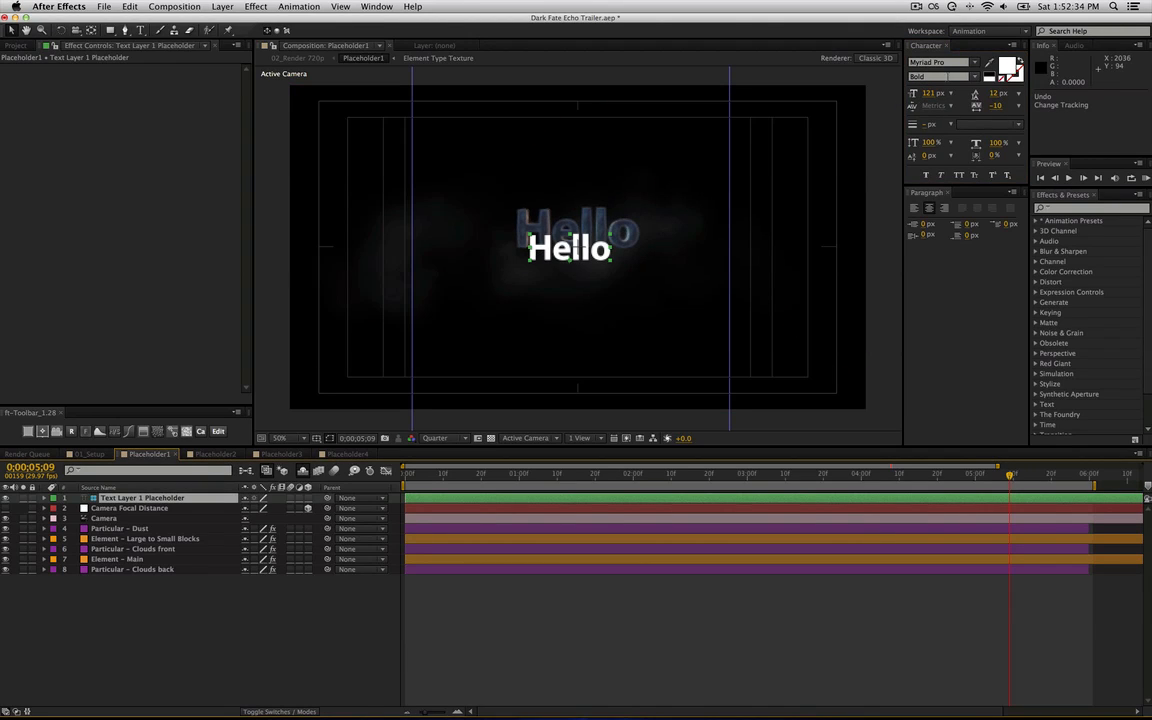
Try the OCR A Std font on Text Layer 1 Placeholder, and undo the font change.
left_click(974, 63)
left_click(955, 99)
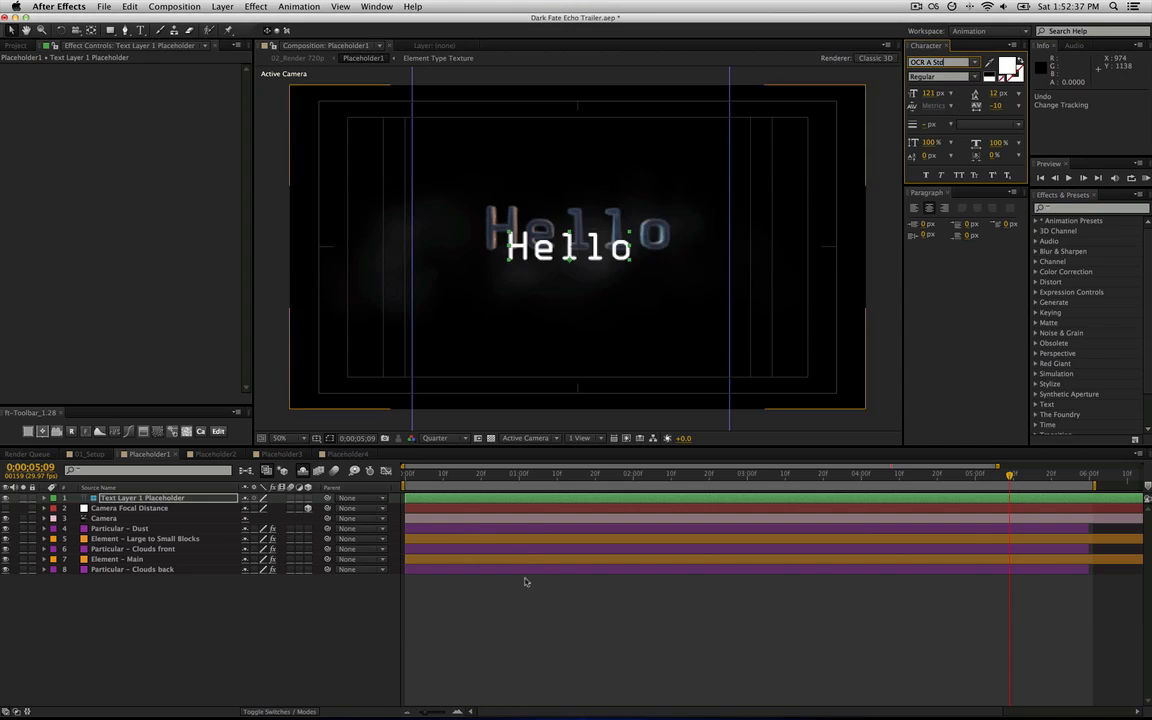
key("super+z")
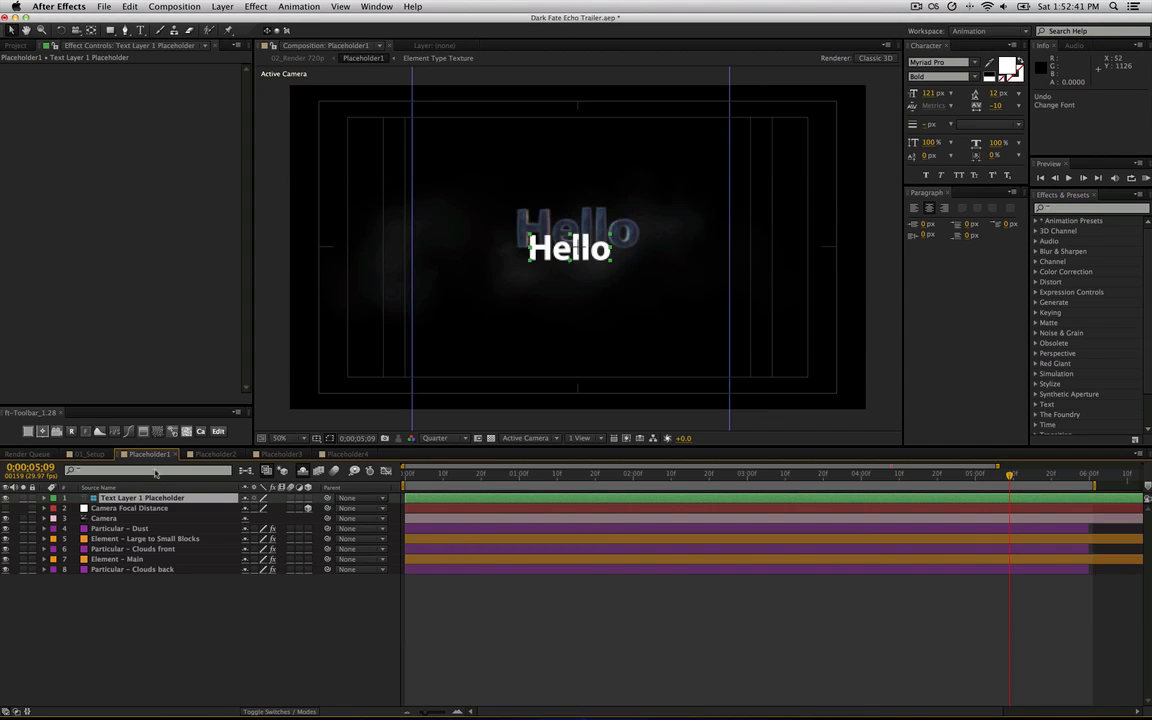
Replace the text of Text Layer 2 in 01_Setup with "the Dark", split over two lines.
left_click(89, 455)
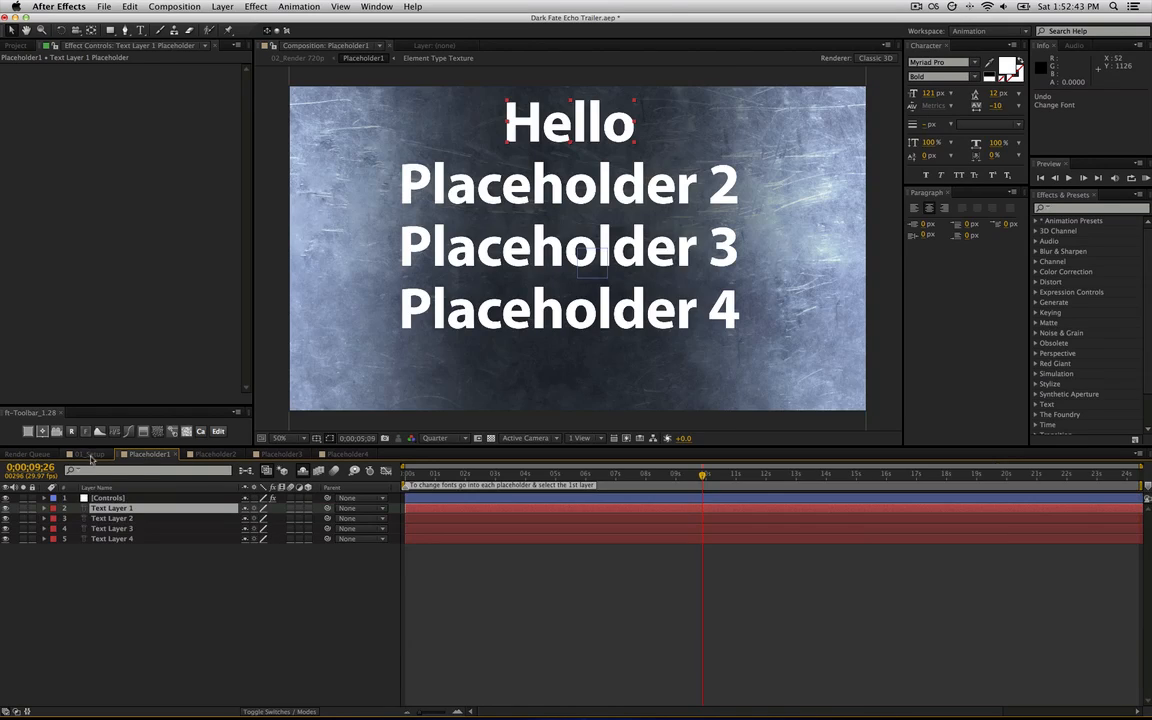
left_click_drag(139, 574, 132, 509)
left_click(142, 587)
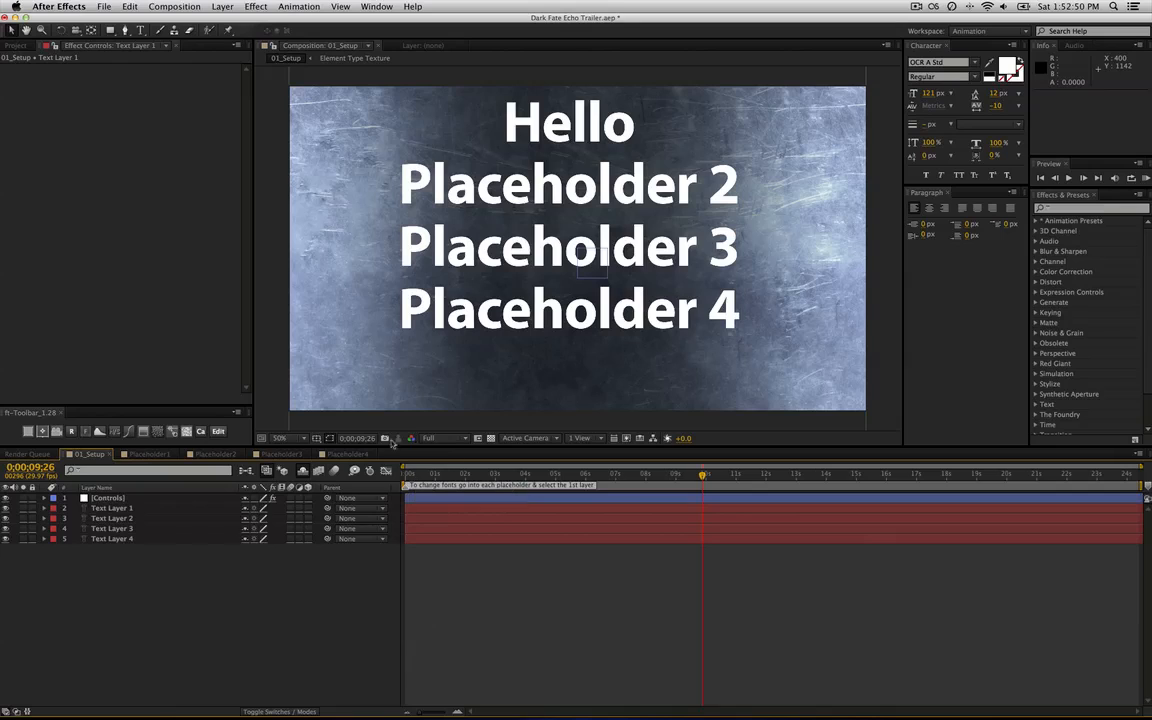
left_click(524, 193)
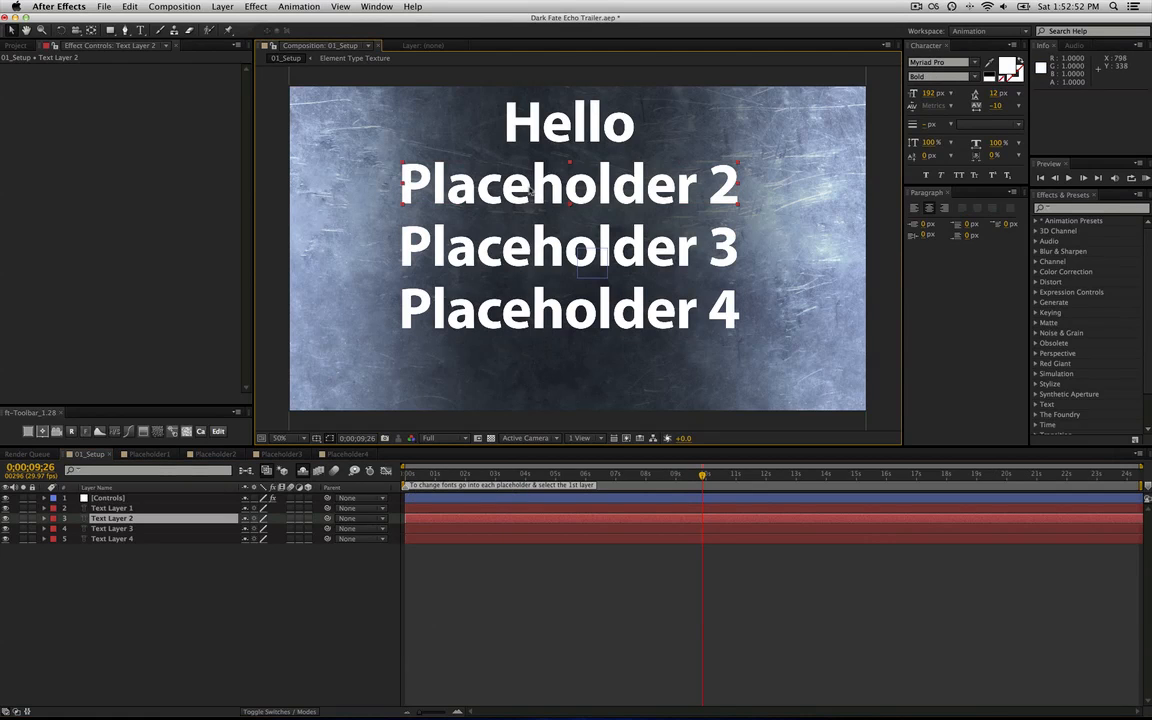
double_click(537, 190)
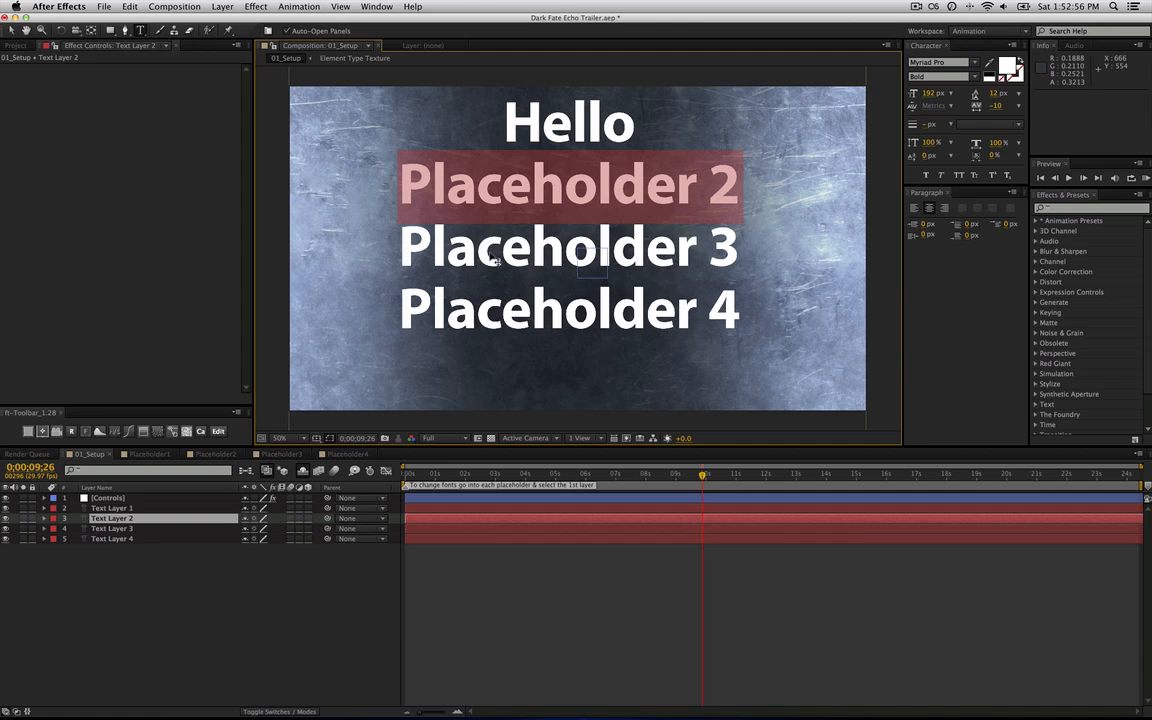
type("the ")
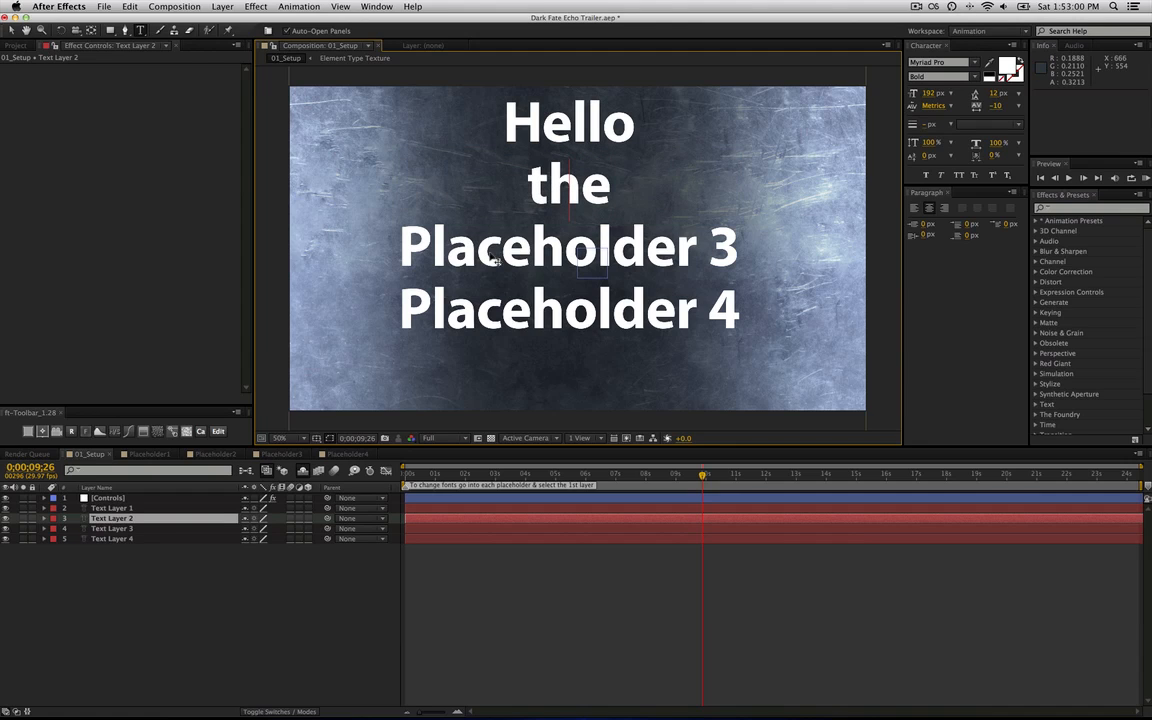
type("Dark")
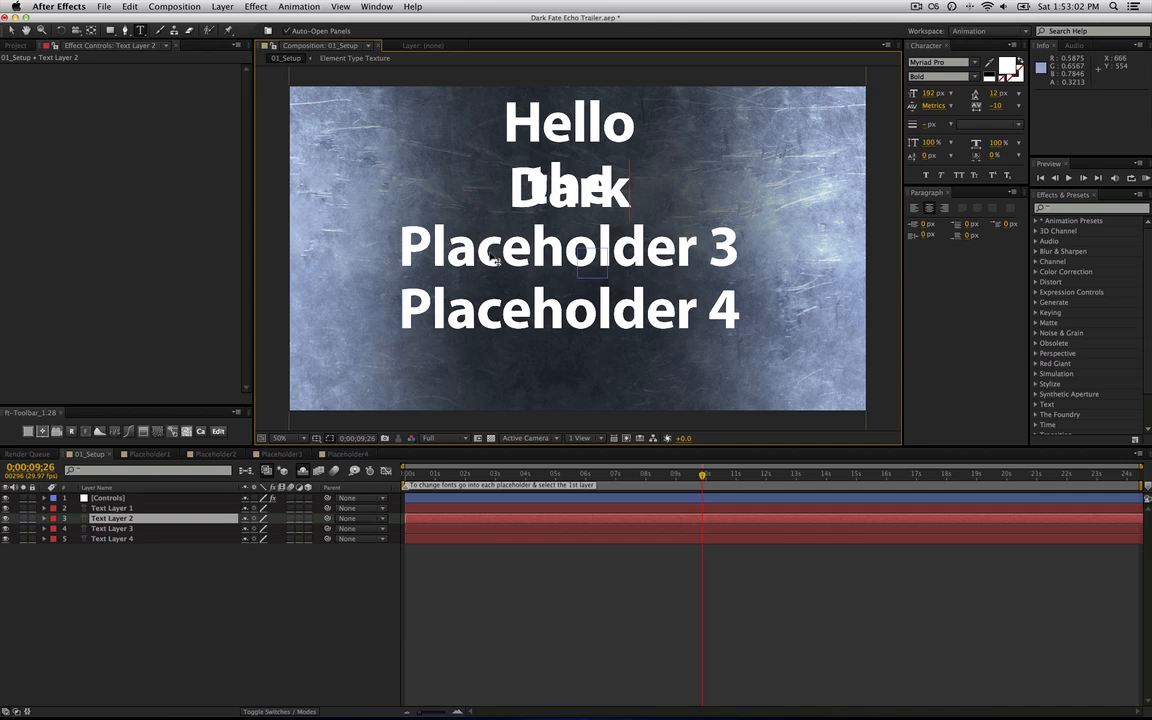
Set the leading of all the text in Text Layer 2 to 144 px.
key("super+a")
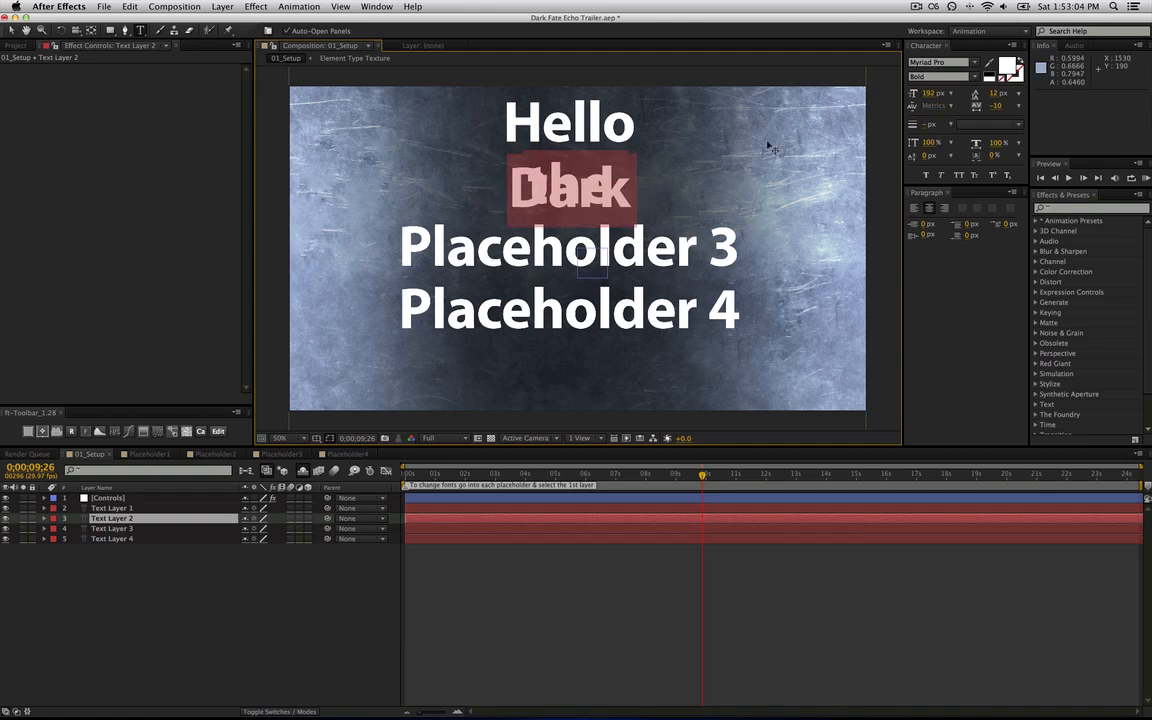
left_click(993, 93)
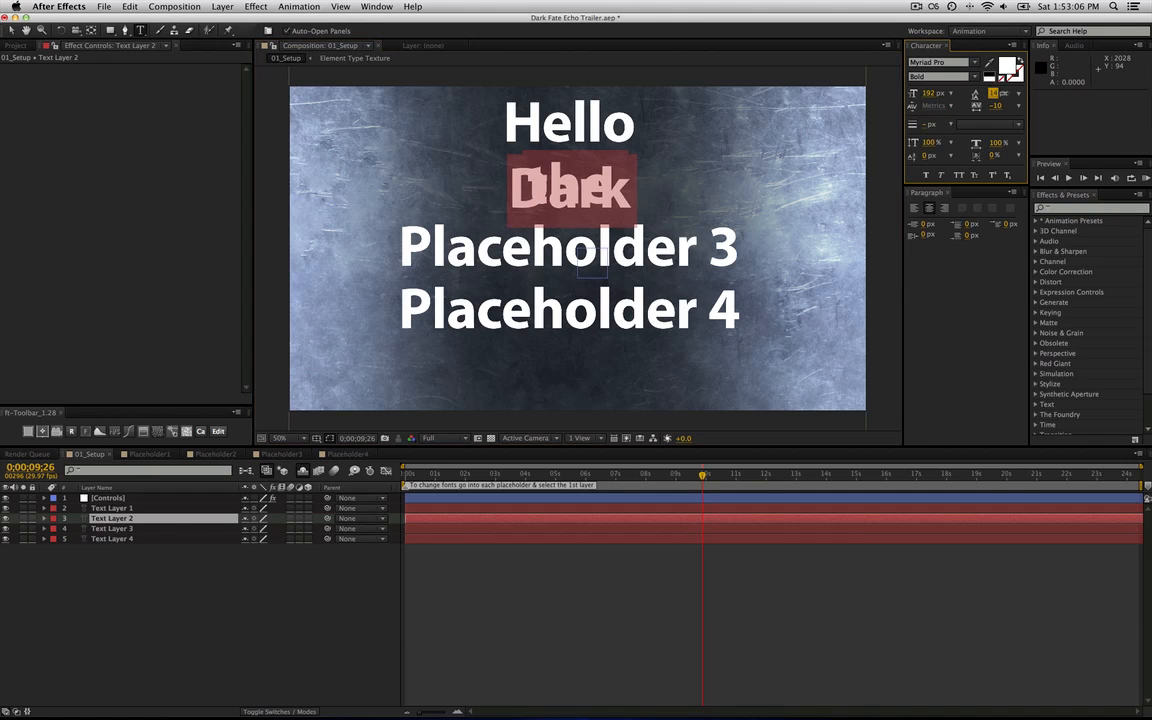
type("143")
key("Return")
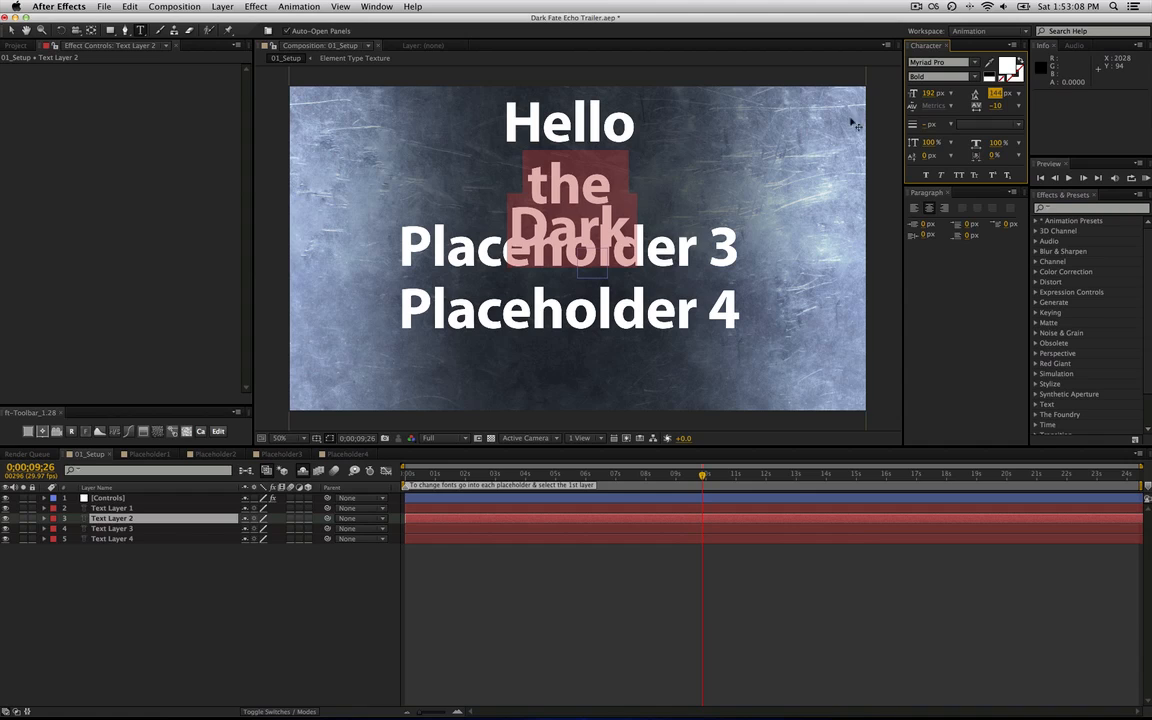
Reduce the word "the" in Text Layer 2 to 76 px and shift it to line up with the start of "Dark".
double_click(572, 187)
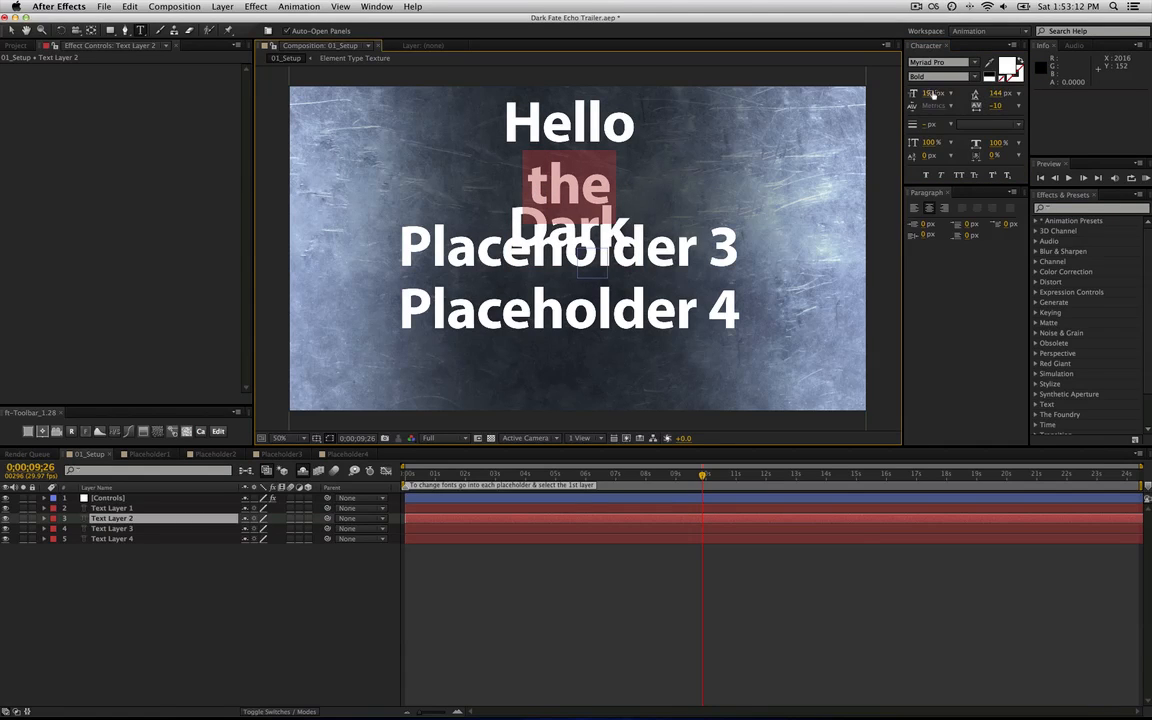
left_click_drag(931, 95, 876, 106)
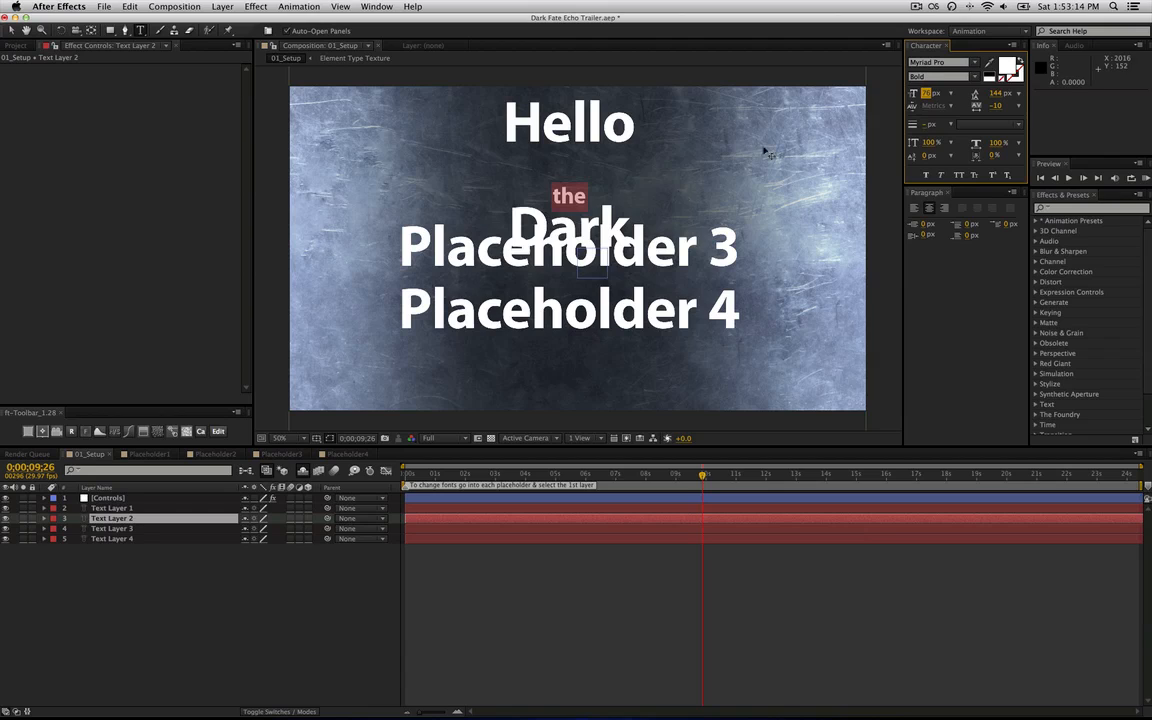
left_click_drag(584, 198, 579, 198)
left_click(588, 199)
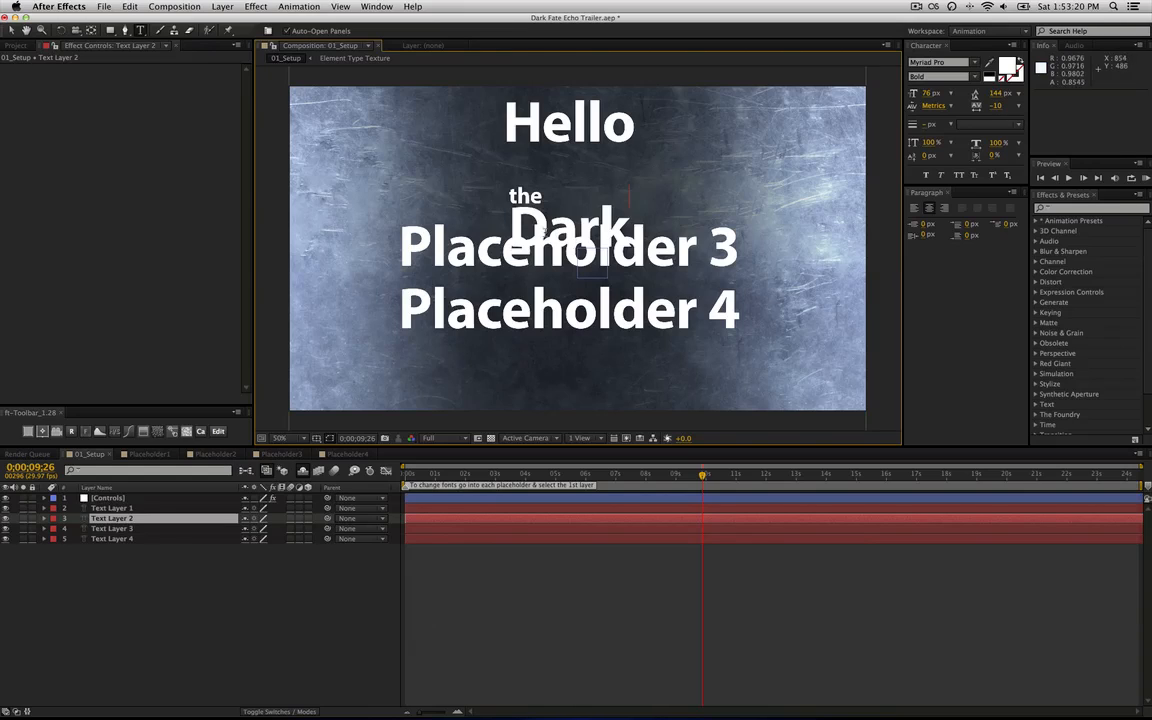
left_click(496, 549)
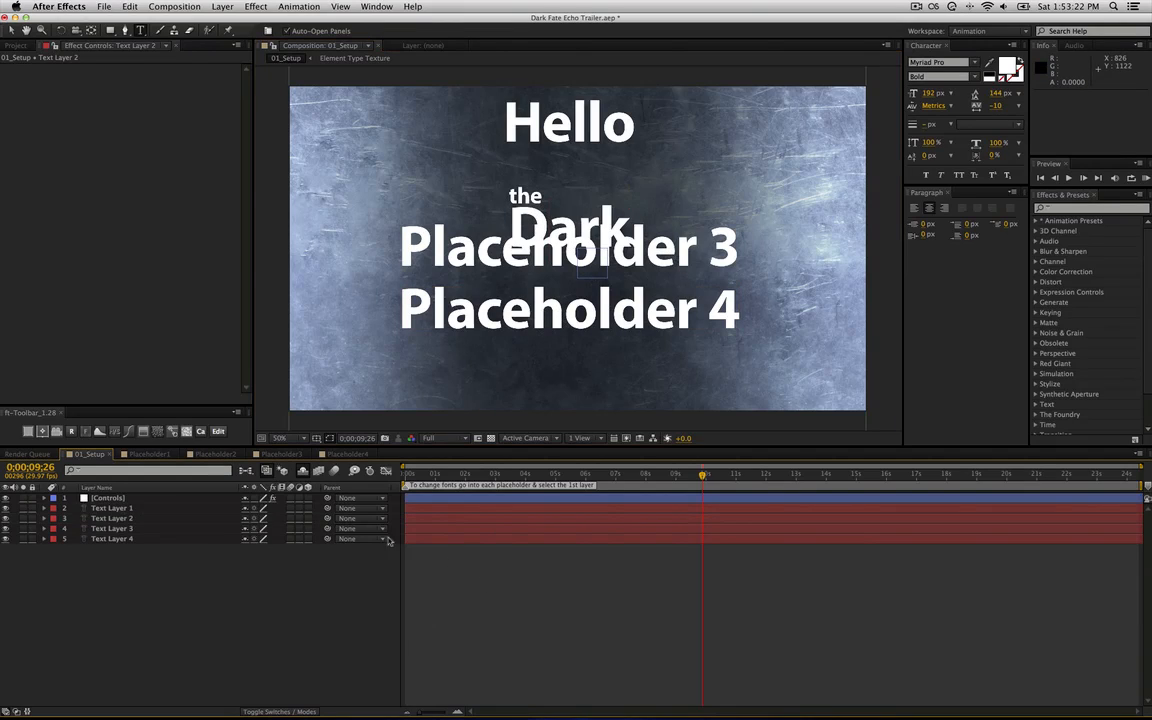
Solo Text Layer 2 in 01_Setup and check how its text renders in the Placeholder2 composition.
left_click(23, 508)
left_click(23, 508)
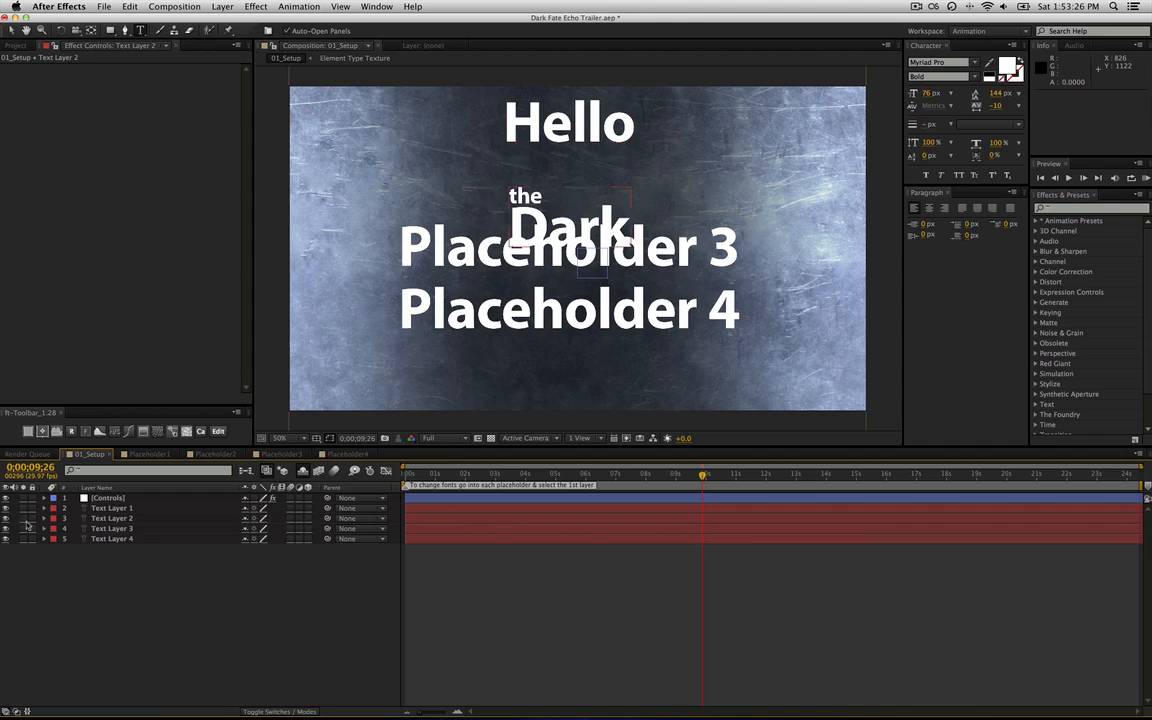
left_click(23, 518)
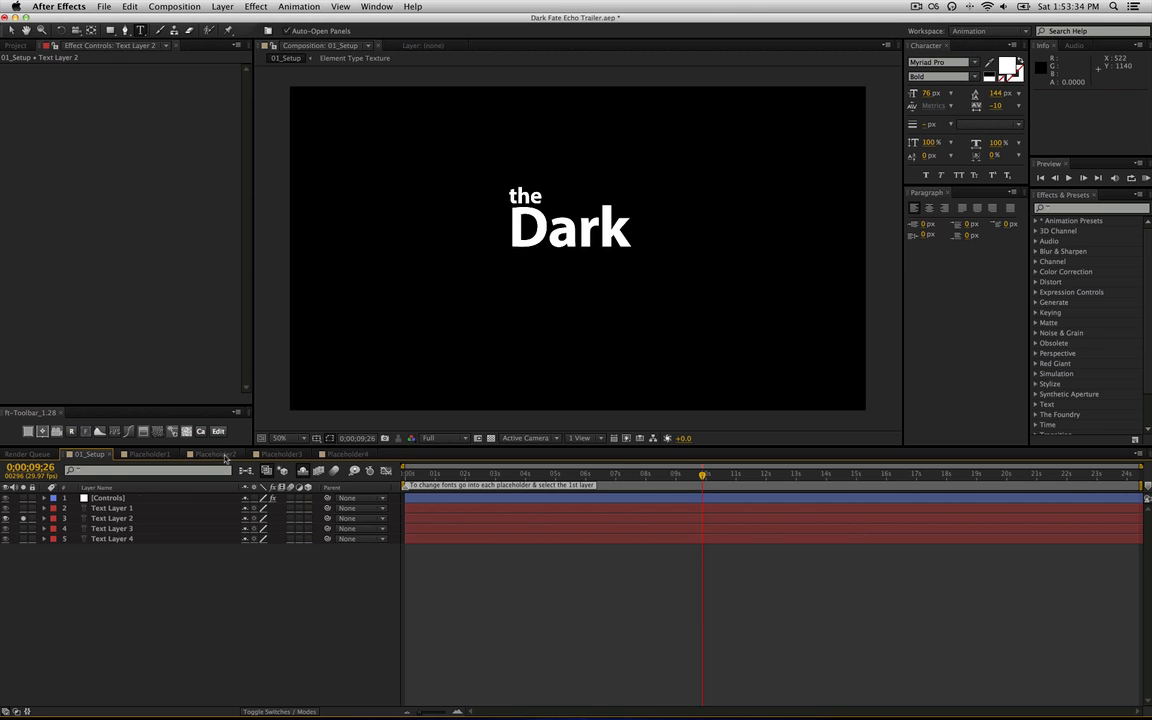
left_click(226, 456)
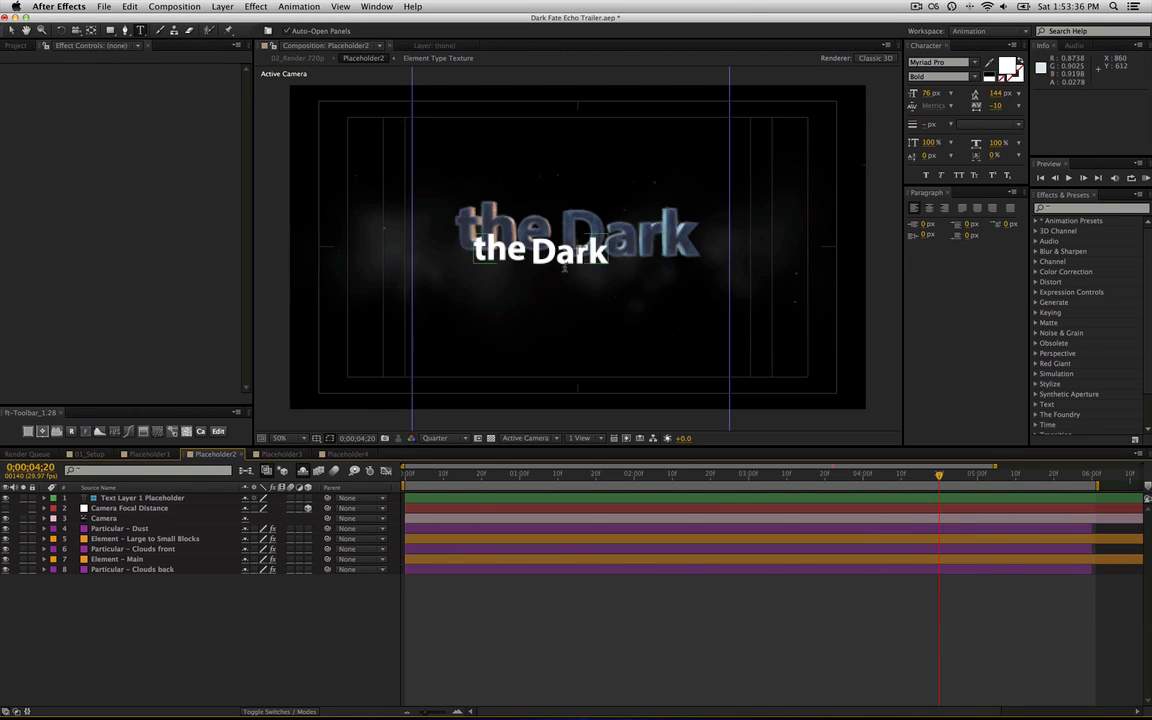
Copy the styled text of Text Layer 2 from 01_Setup and paste it over the text of Text Layer 1 Placeholder in Placeholder2.
left_click(90, 455)
left_click(112, 518)
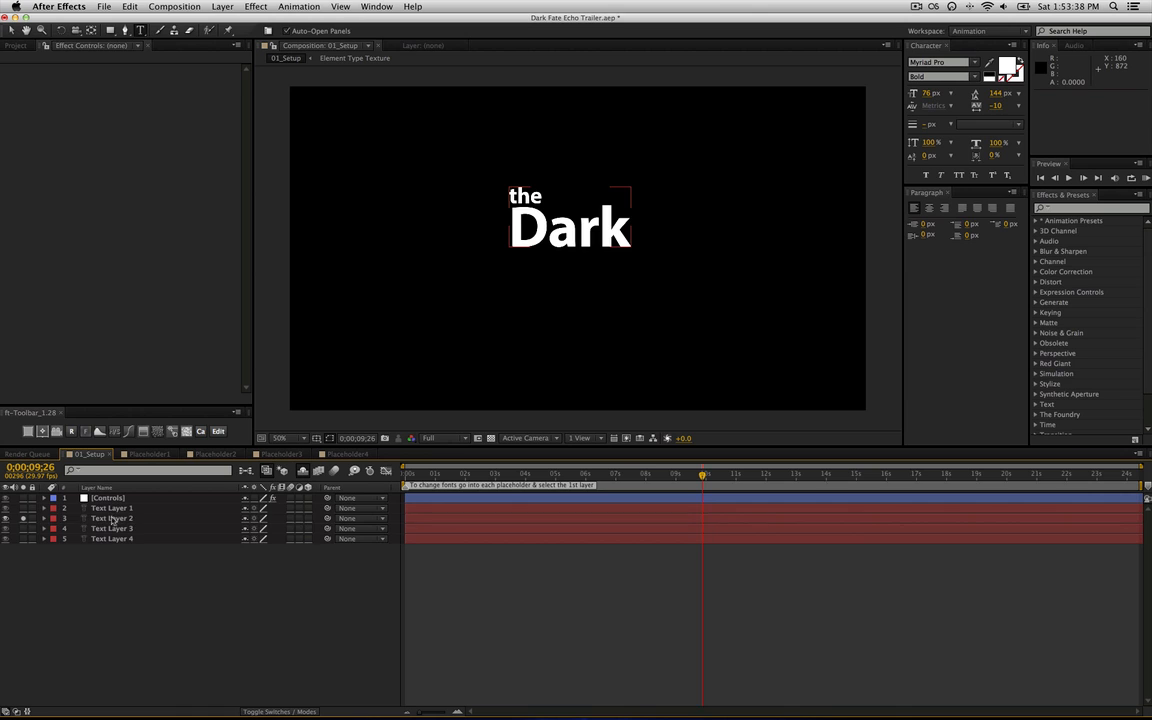
double_click(121, 519)
key("super+c")
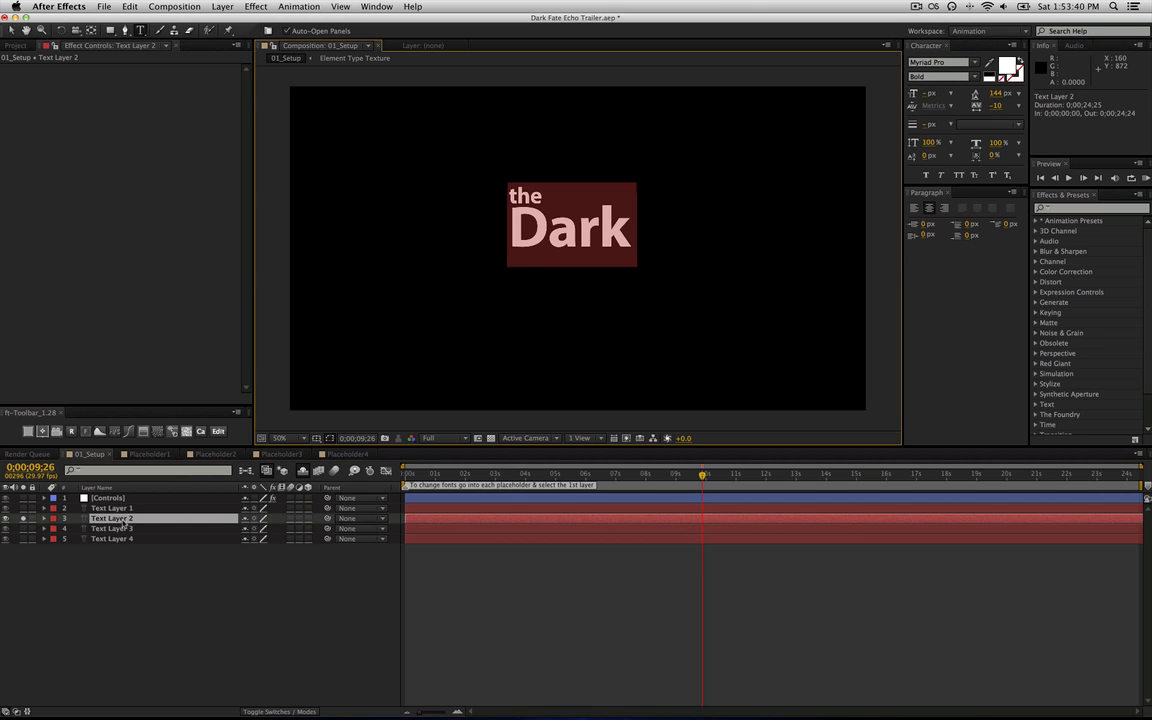
left_click(166, 588)
left_click(217, 454)
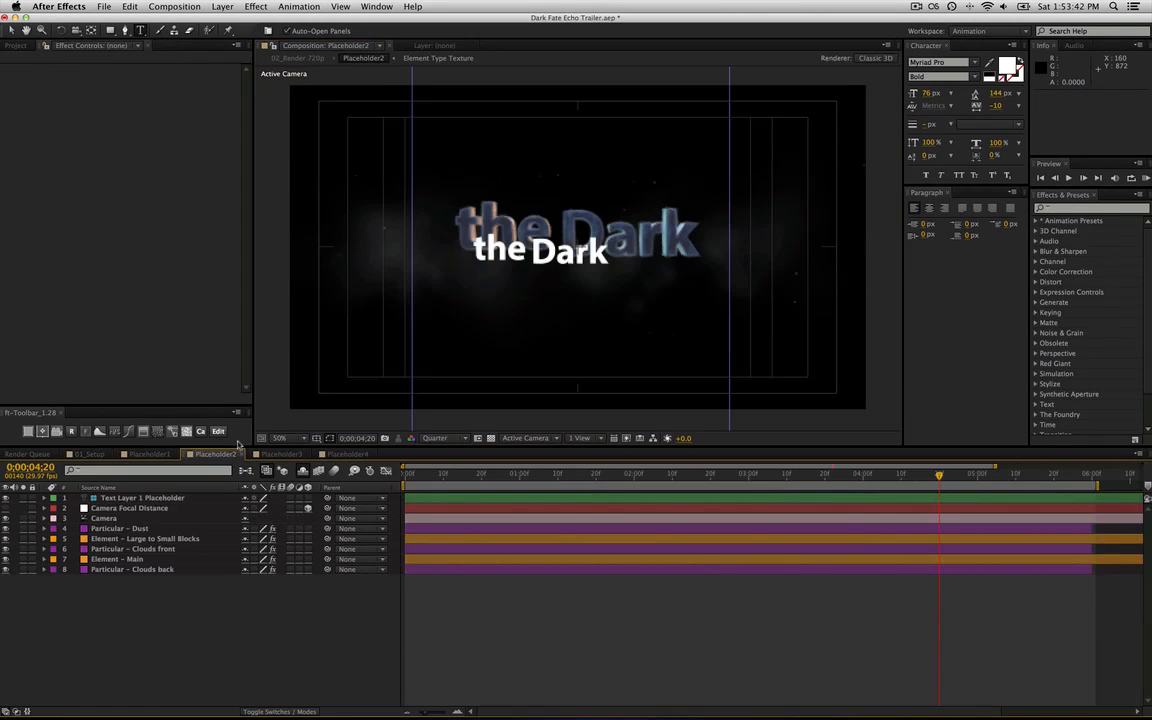
left_click(137, 498)
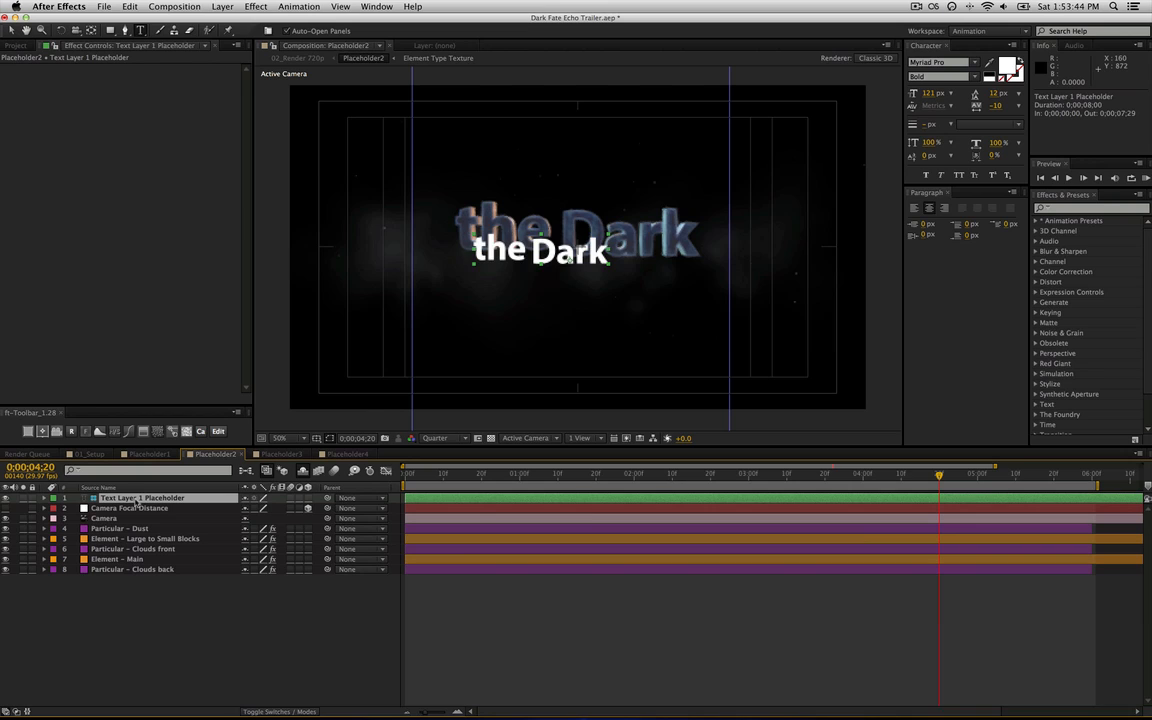
double_click(137, 498)
key("super+v")
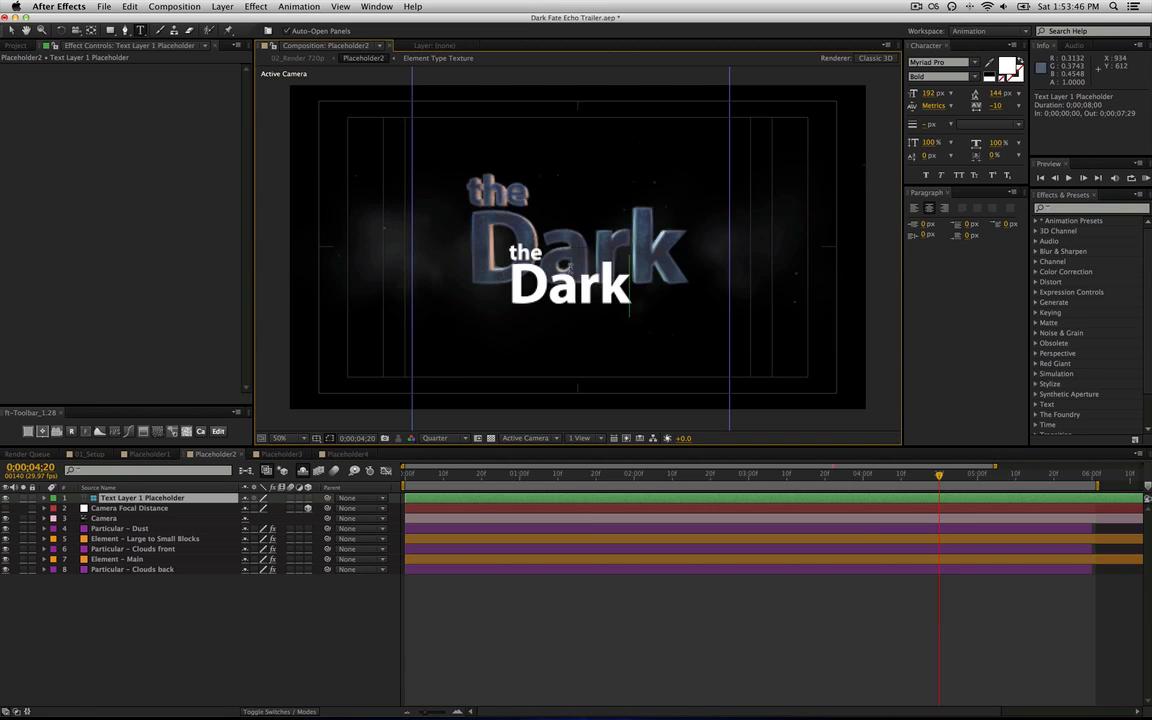
left_click(234, 622)
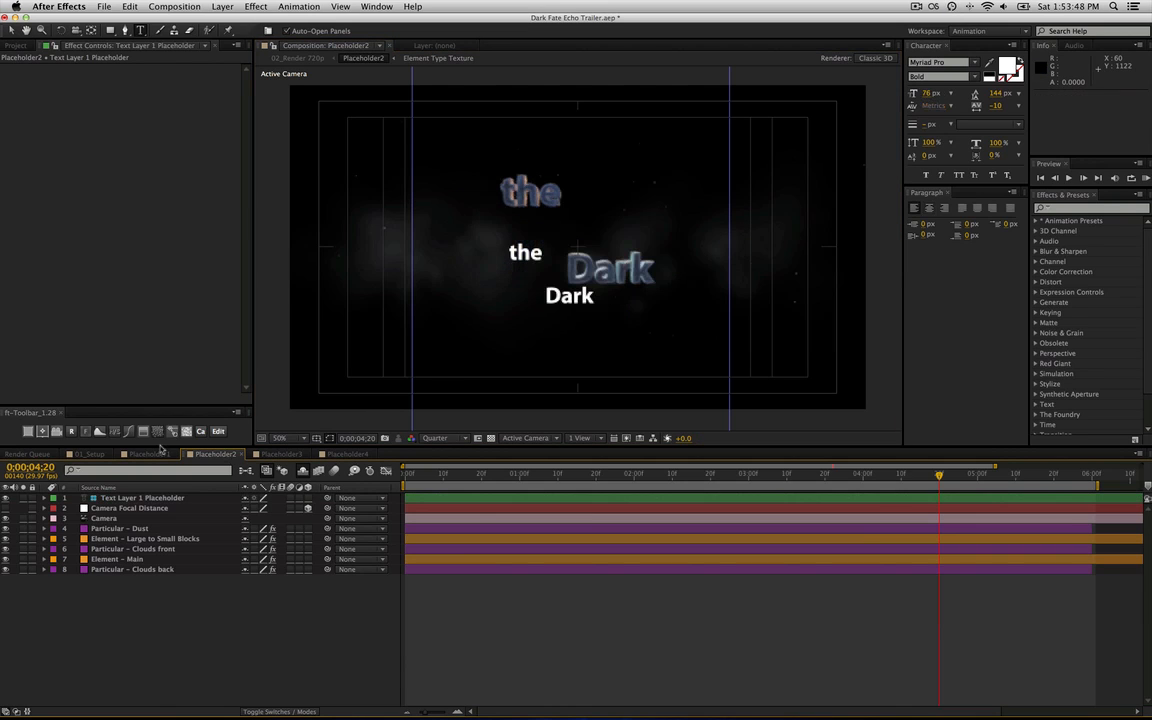
Reveal the Source Text expression of Text Layer 1 Placeholder in Placeholder2 and disable it.
left_click(157, 498)
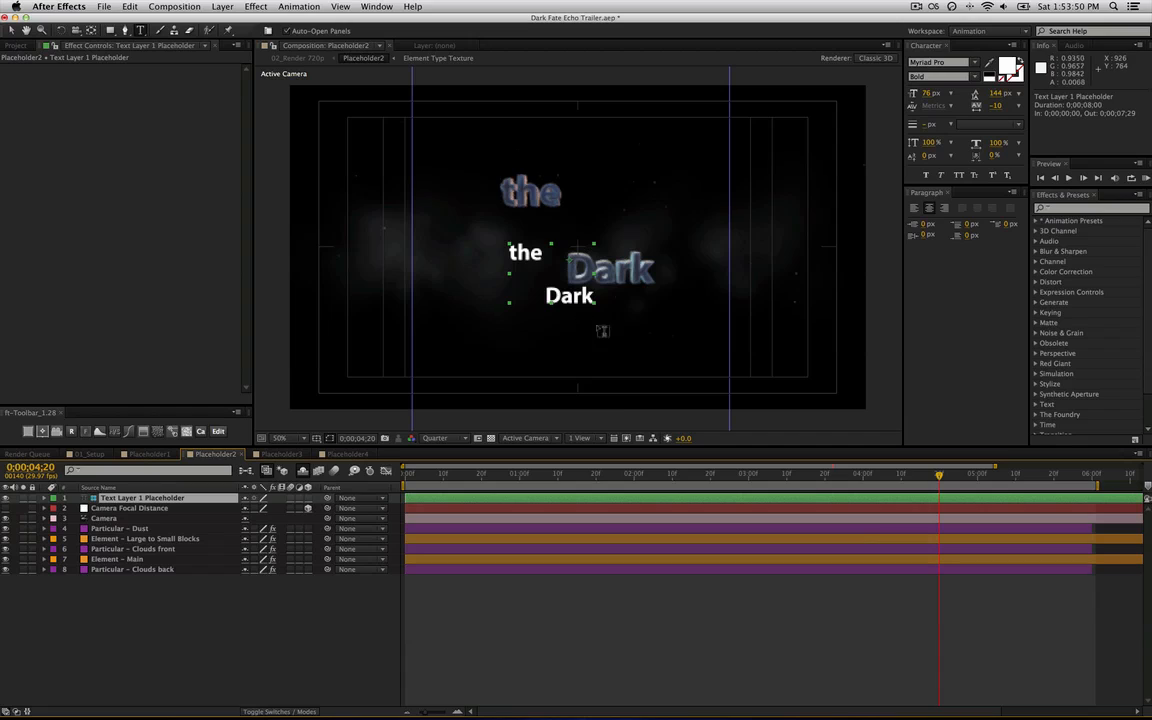
type("comp(\"01_Setup\").layer(\"Text Layer 2\").text.sourceText")
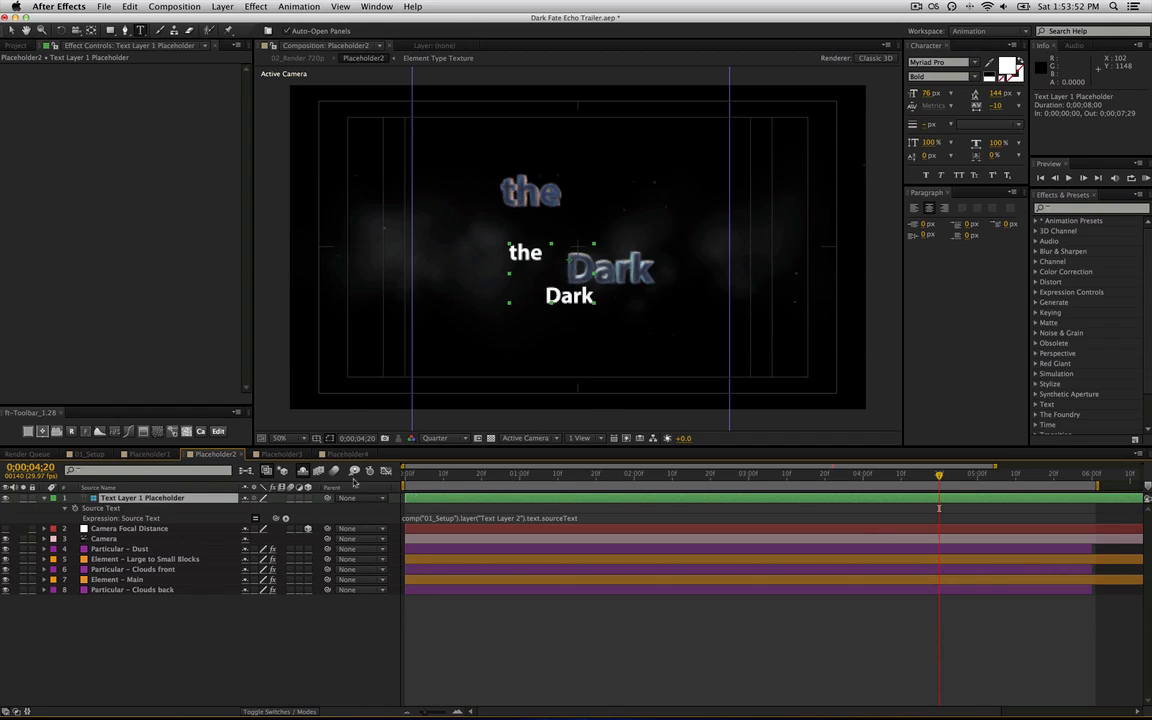
left_click(128, 508)
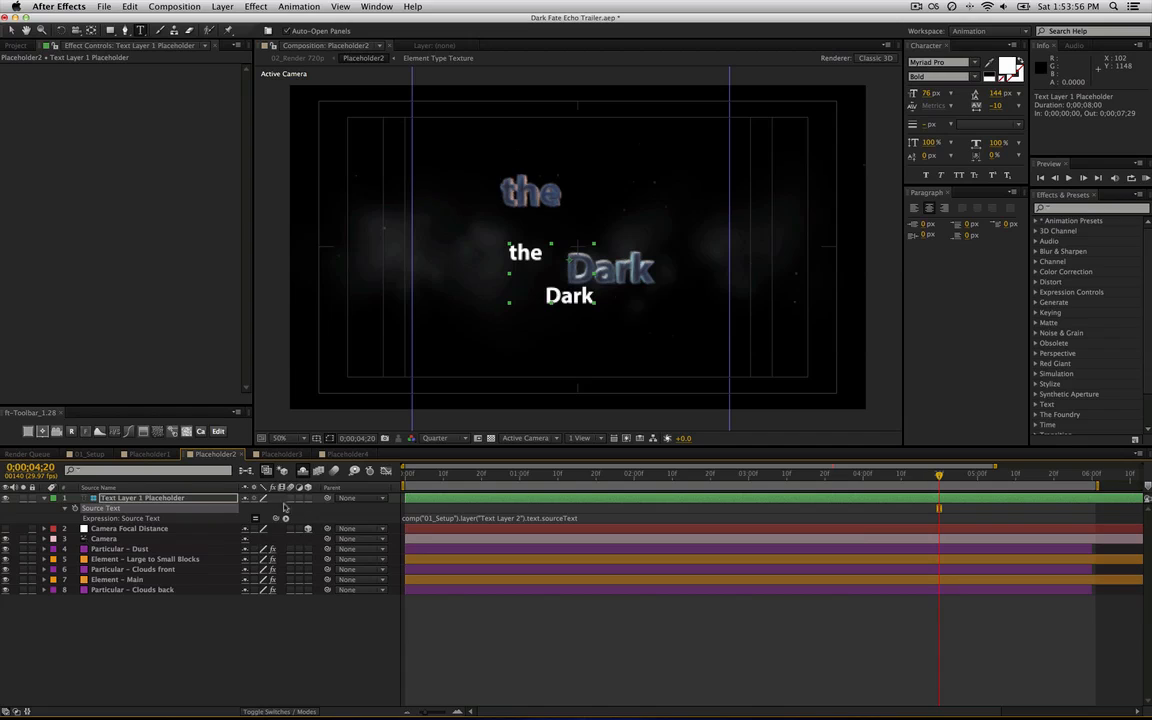
left_click(257, 519)
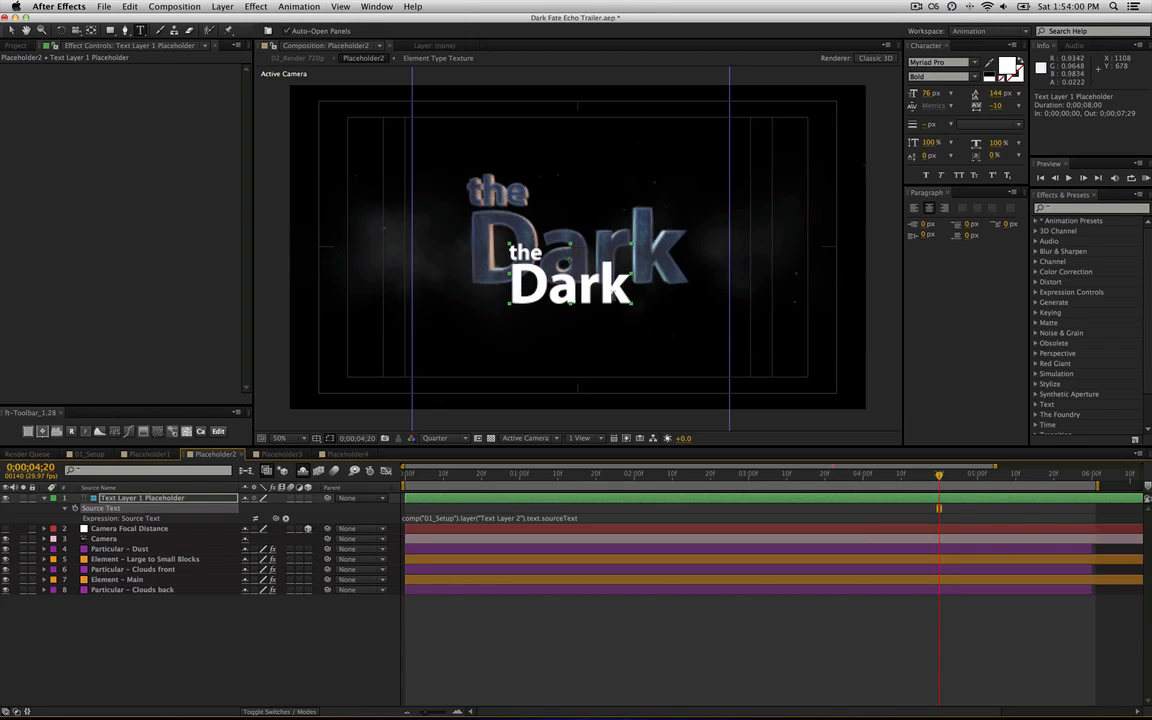
left_click(398, 620)
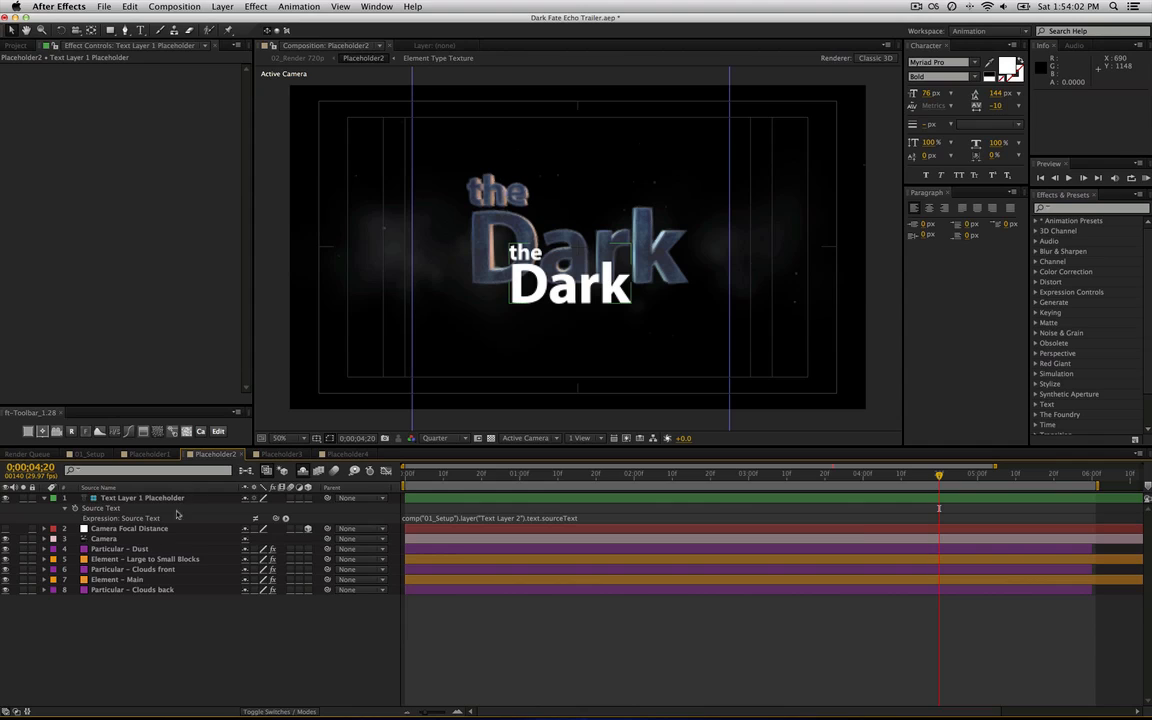
Compare the rendered text in the Placeholder1 and Placeholder2 compositions.
left_click(128, 514)
left_click(150, 454)
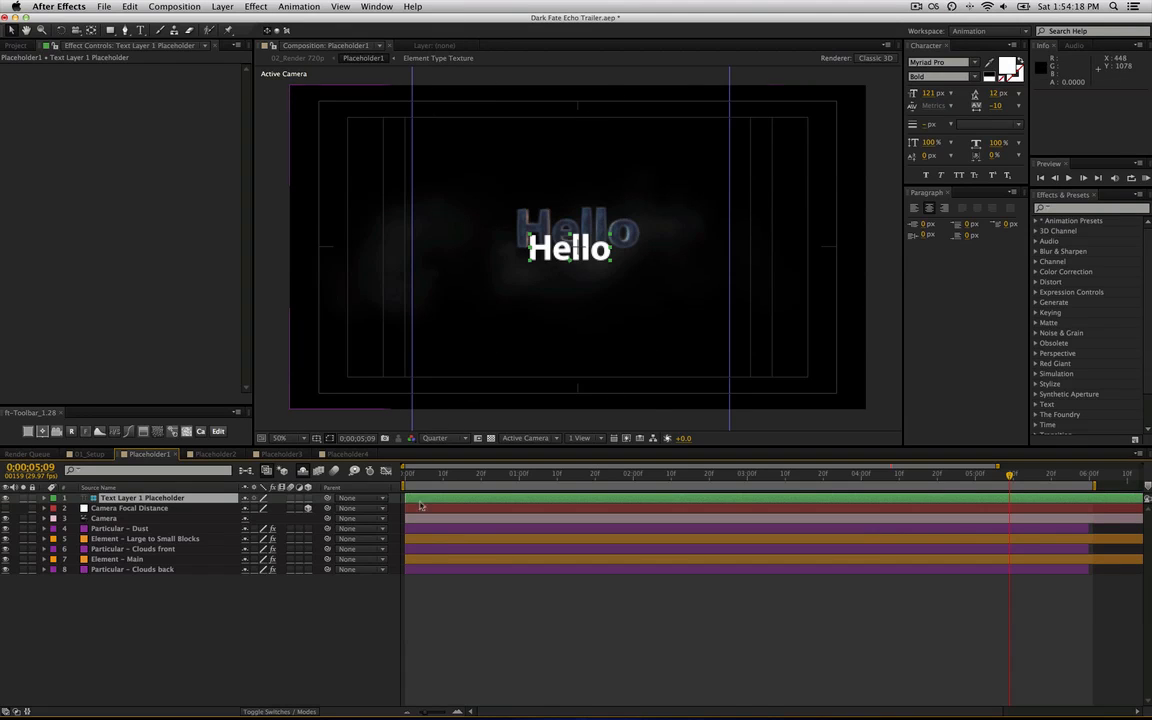
left_click(222, 455)
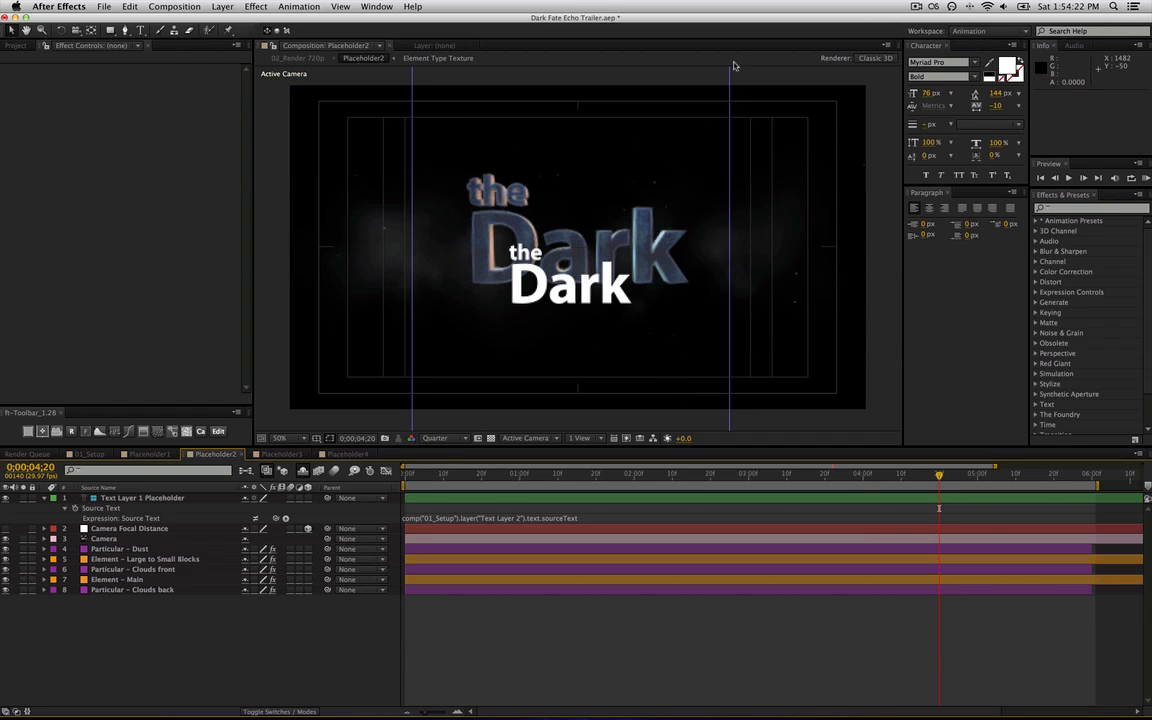
left_click(140, 498)
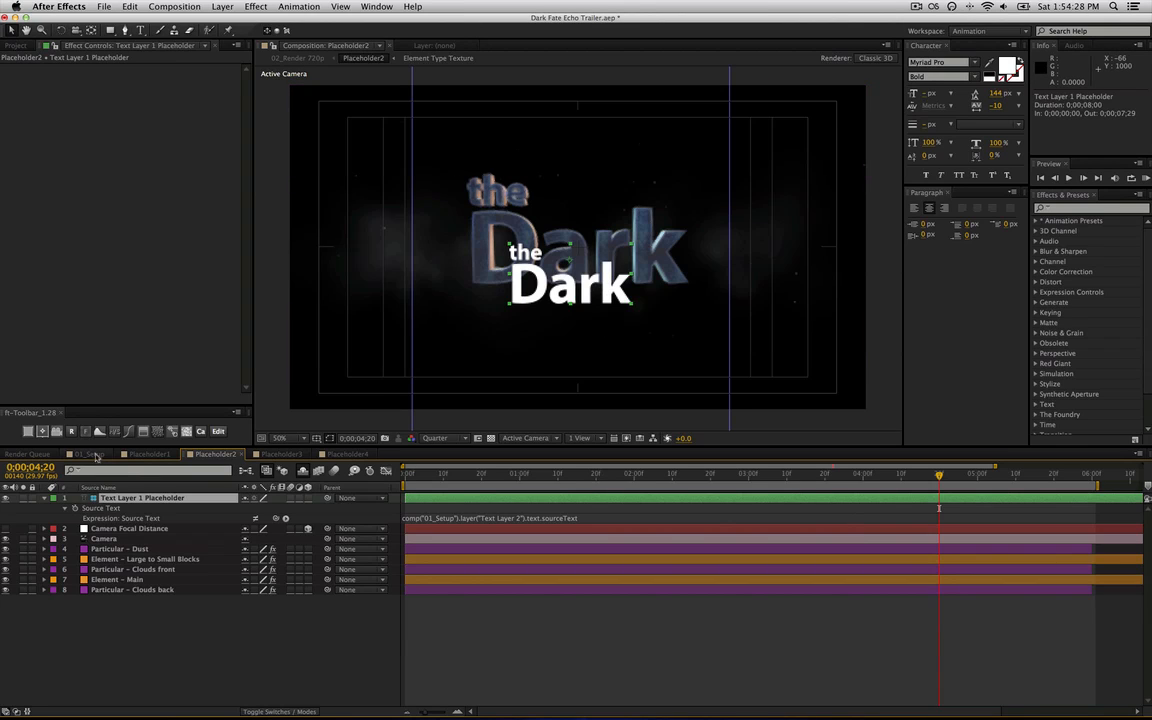
Turn off solo for Text Layer 2 in 01_Setup, then extend Text Layer 3 to read "Placeholder 3 long" and view it in Placeholder3.
left_click(90, 454)
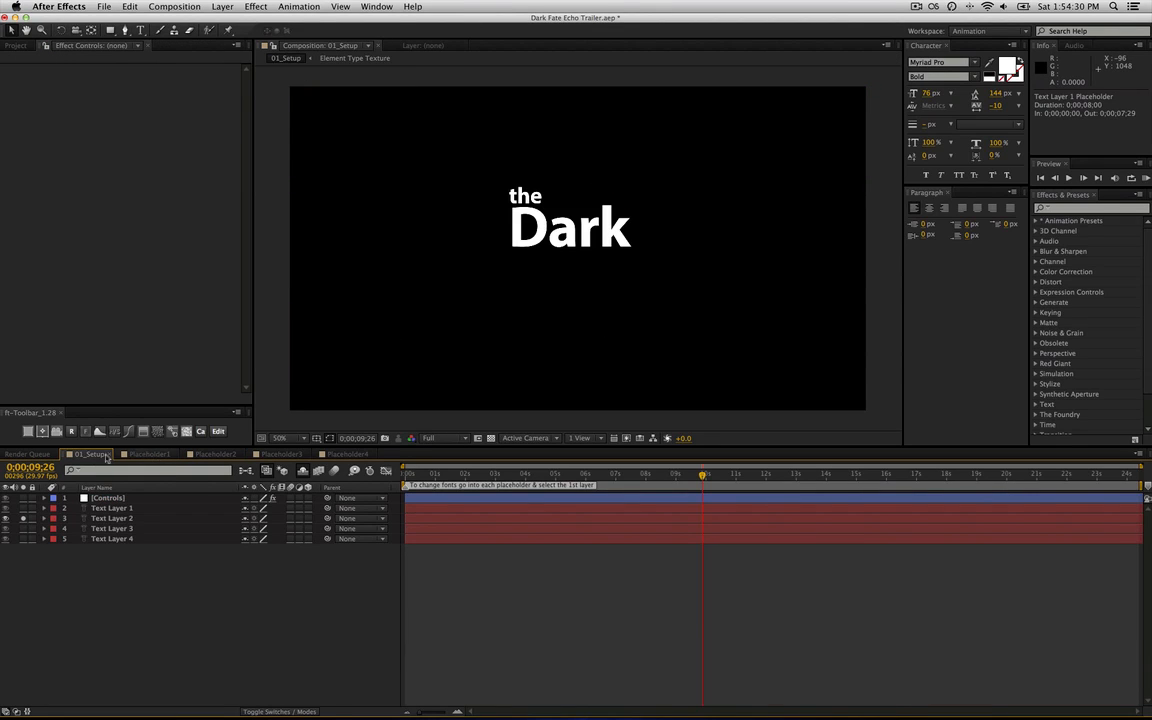
left_click(25, 519)
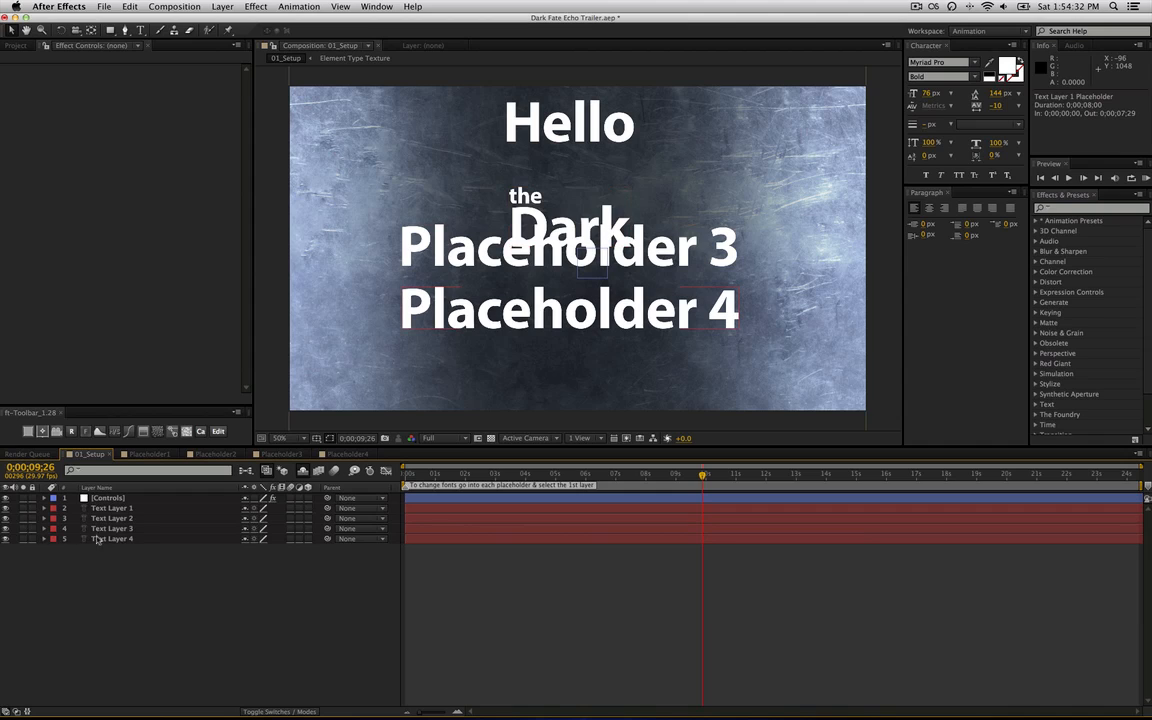
left_click(115, 528)
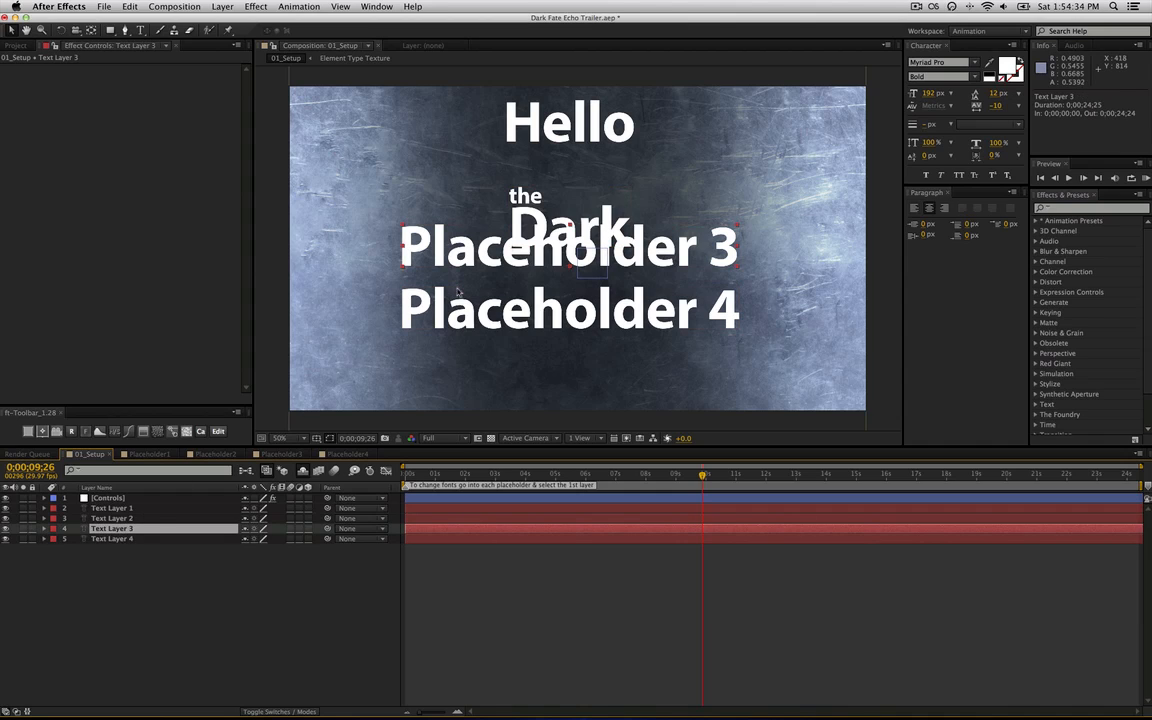
double_click(510, 262)
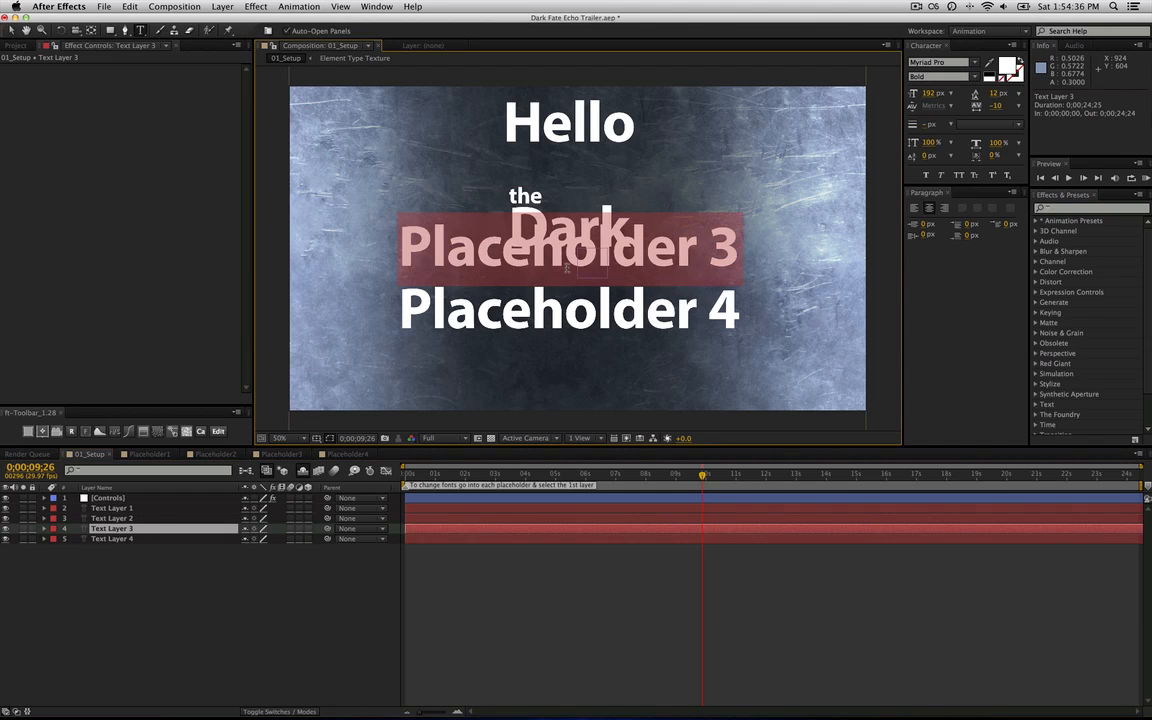
key("Right")
type("long")
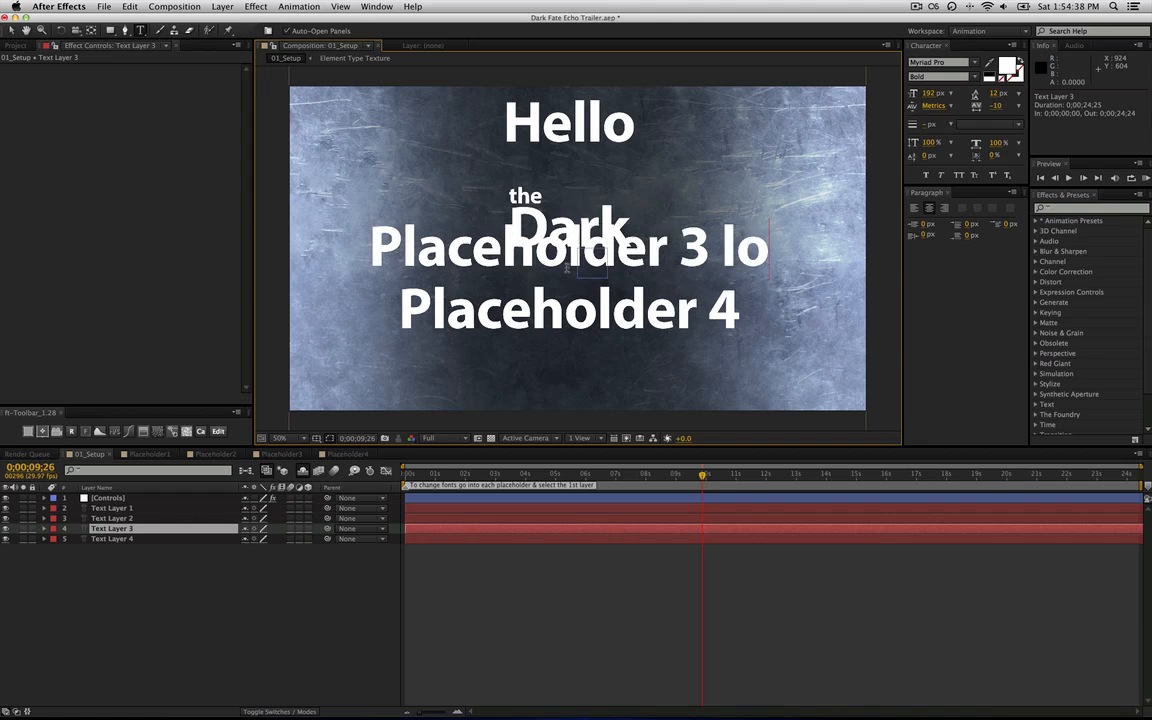
left_click(155, 543)
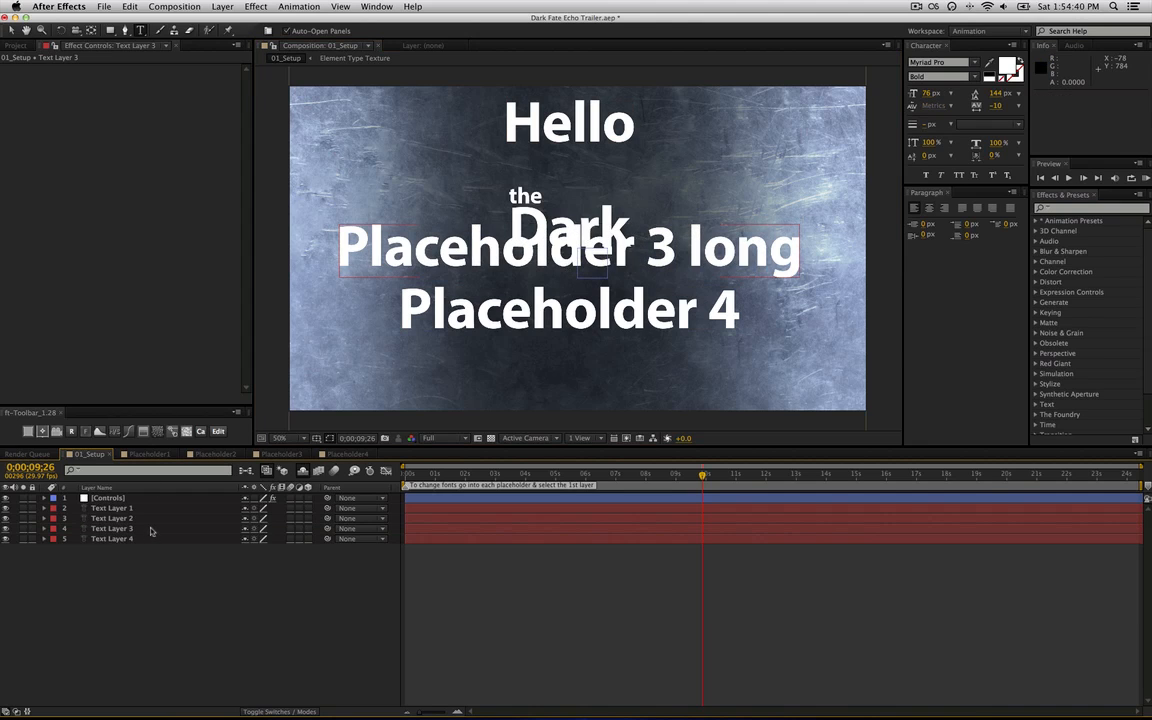
left_click(281, 454)
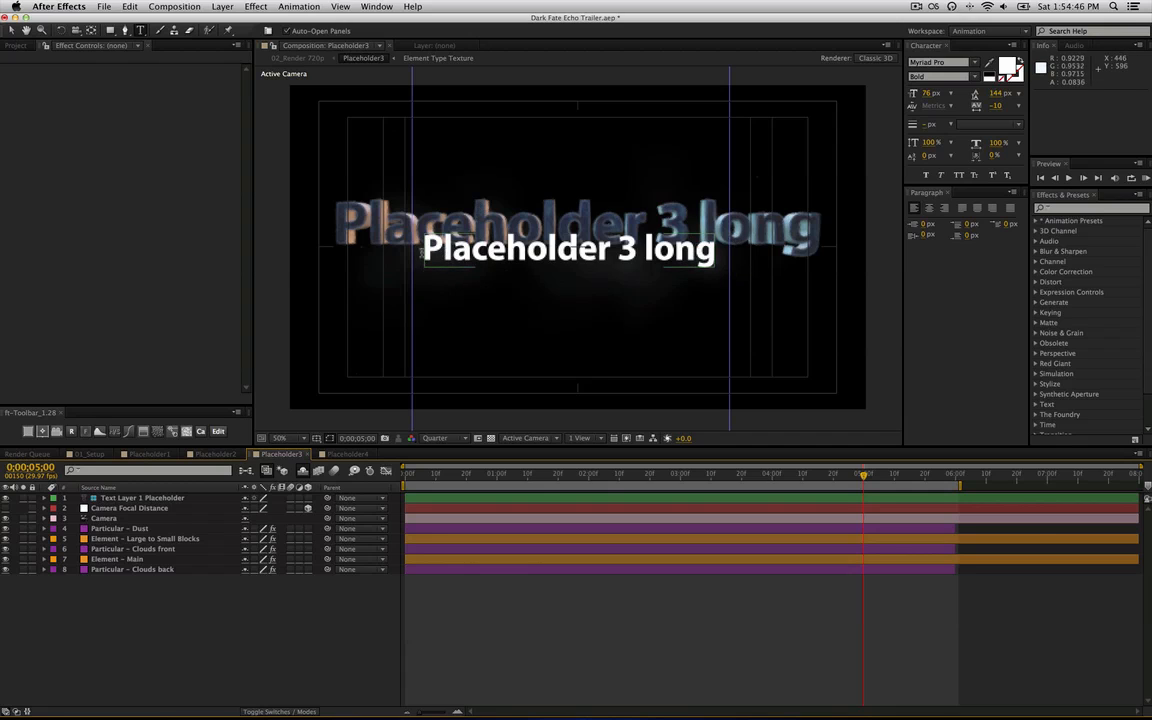
Lengthen Text Layer 3 in 01_Setup to "Placeholder 3 long the longer" and check how it renders in Placeholder3.
left_click(90, 455)
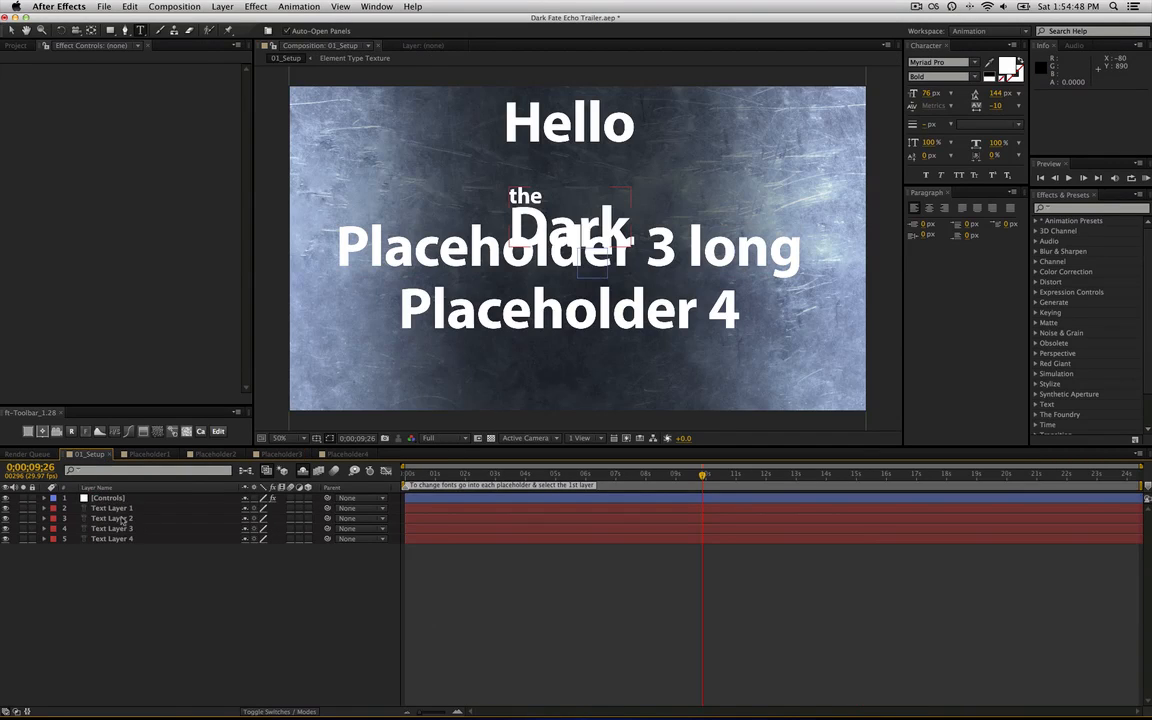
left_click(778, 250)
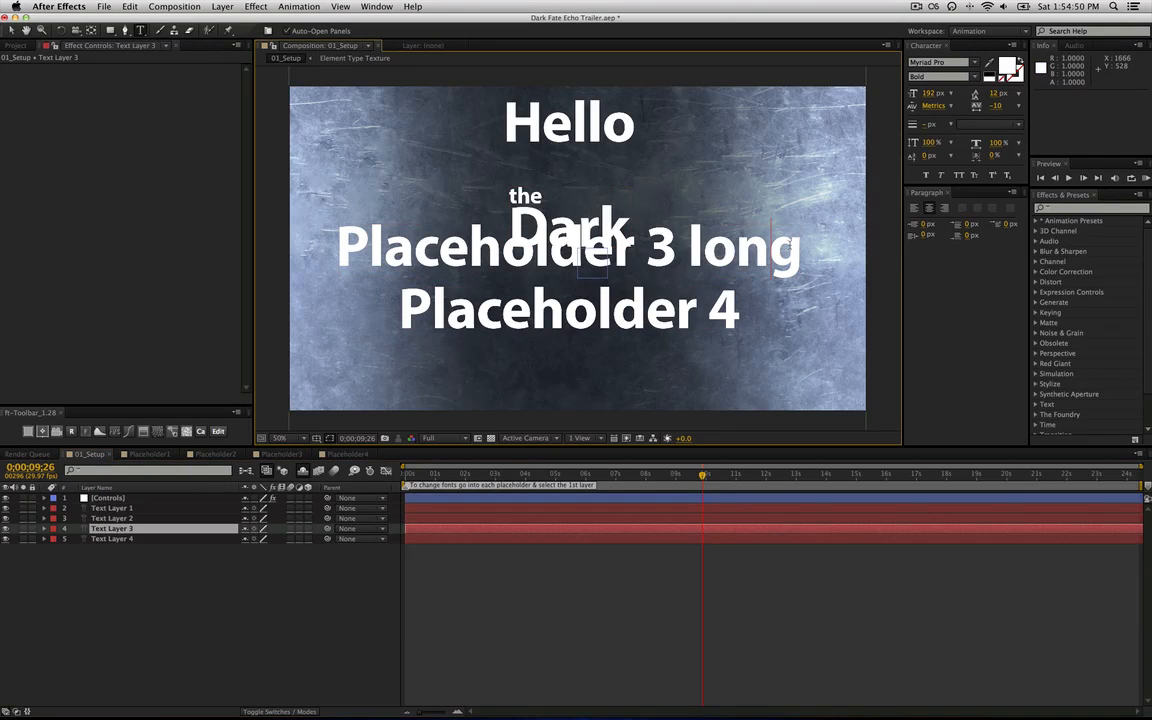
type("the")
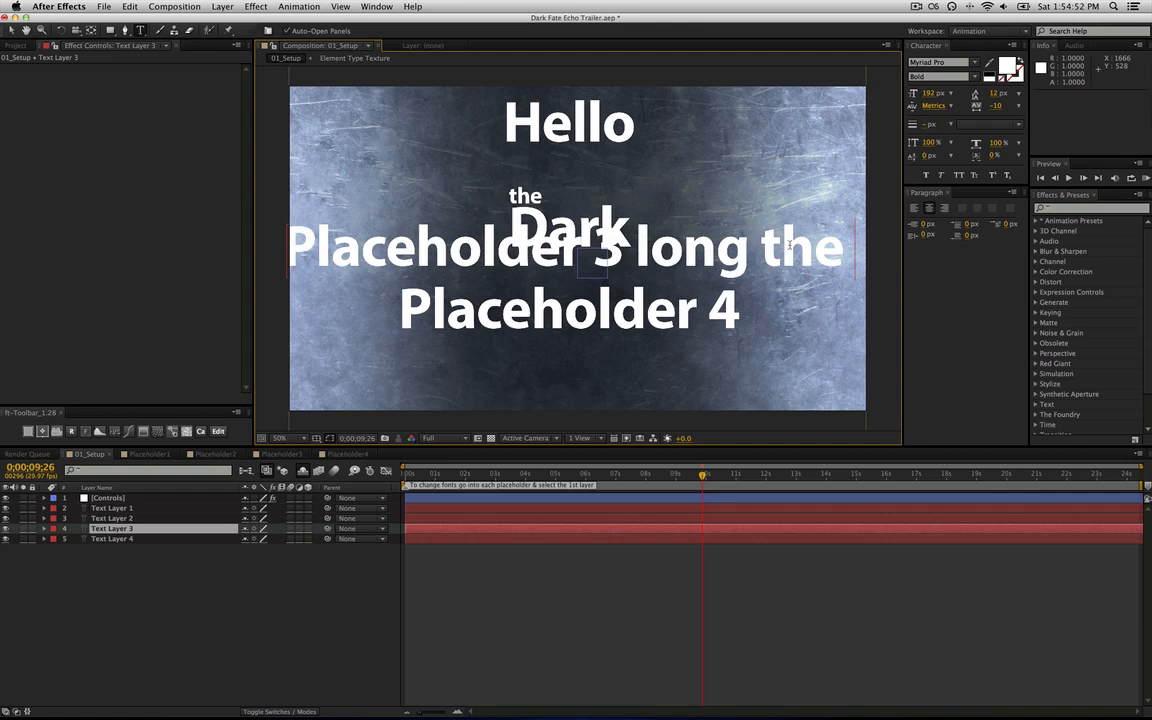
type("  long")
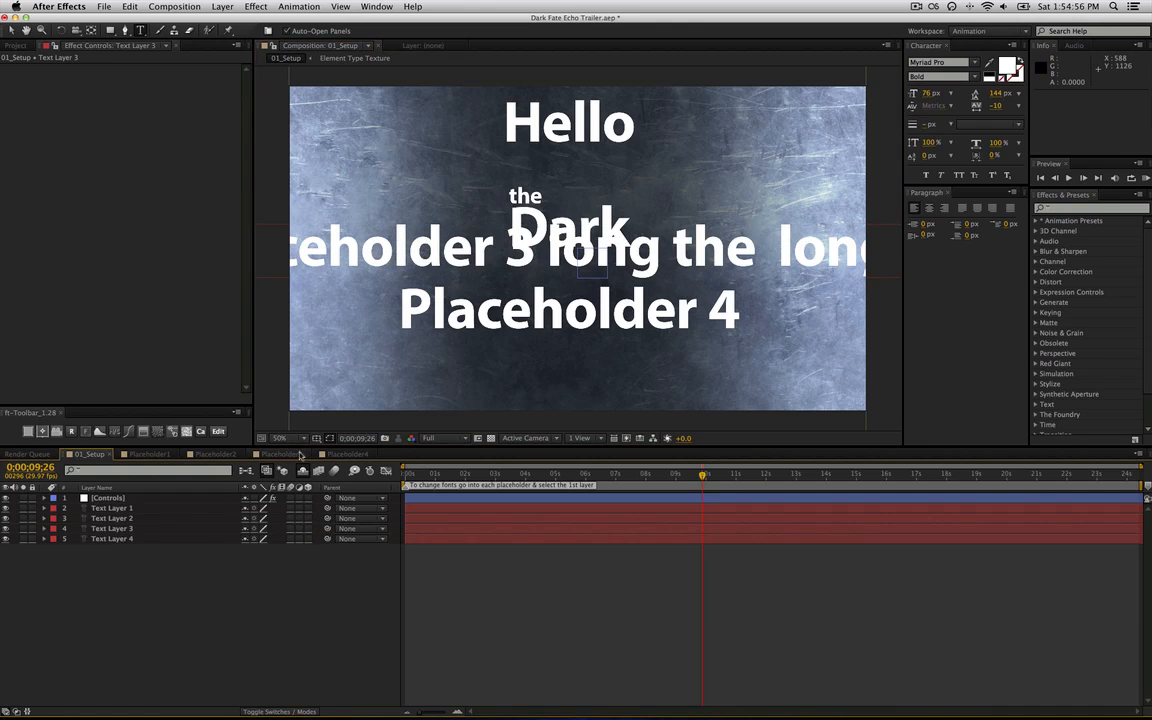
left_click(296, 456)
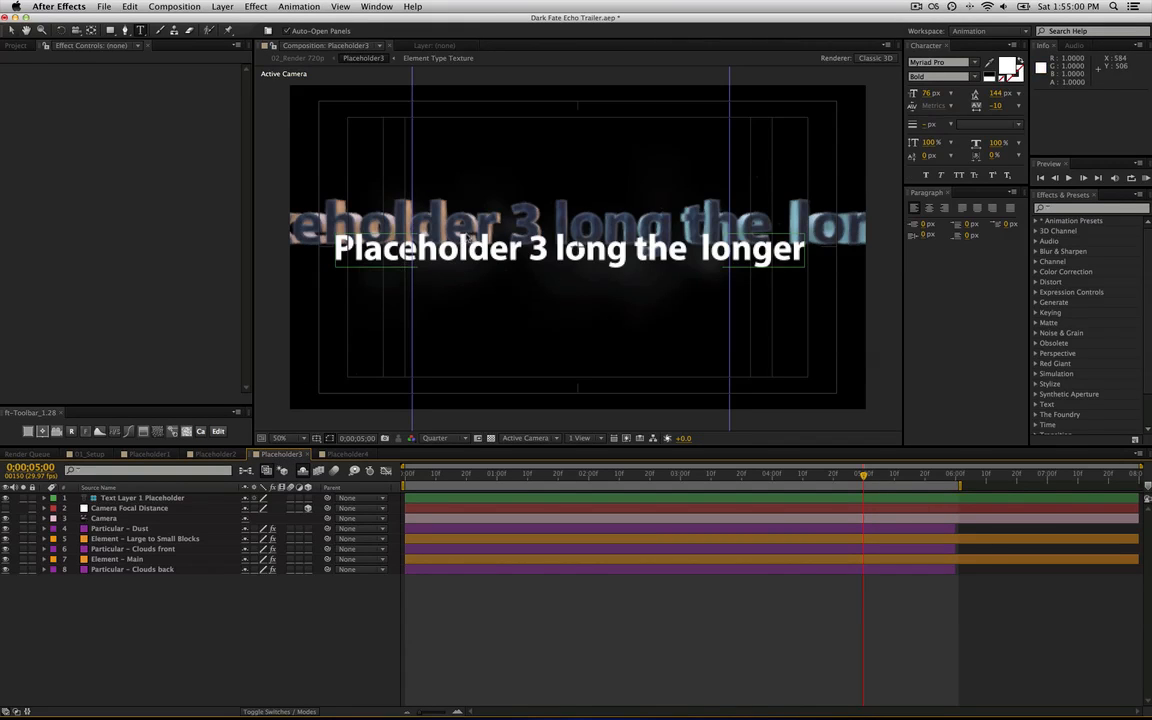
Adjust the font size of Text Layer 1 Placeholder in the Placeholder3 composition.
key("v")
left_click(388, 260)
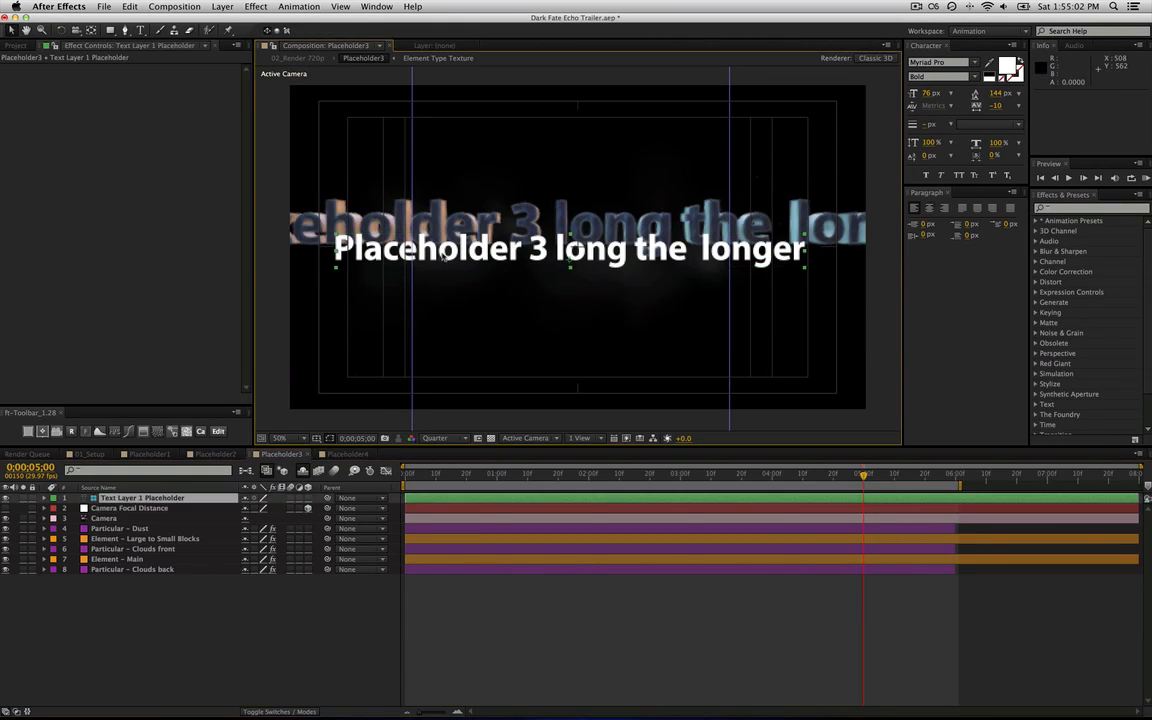
left_click(929, 93)
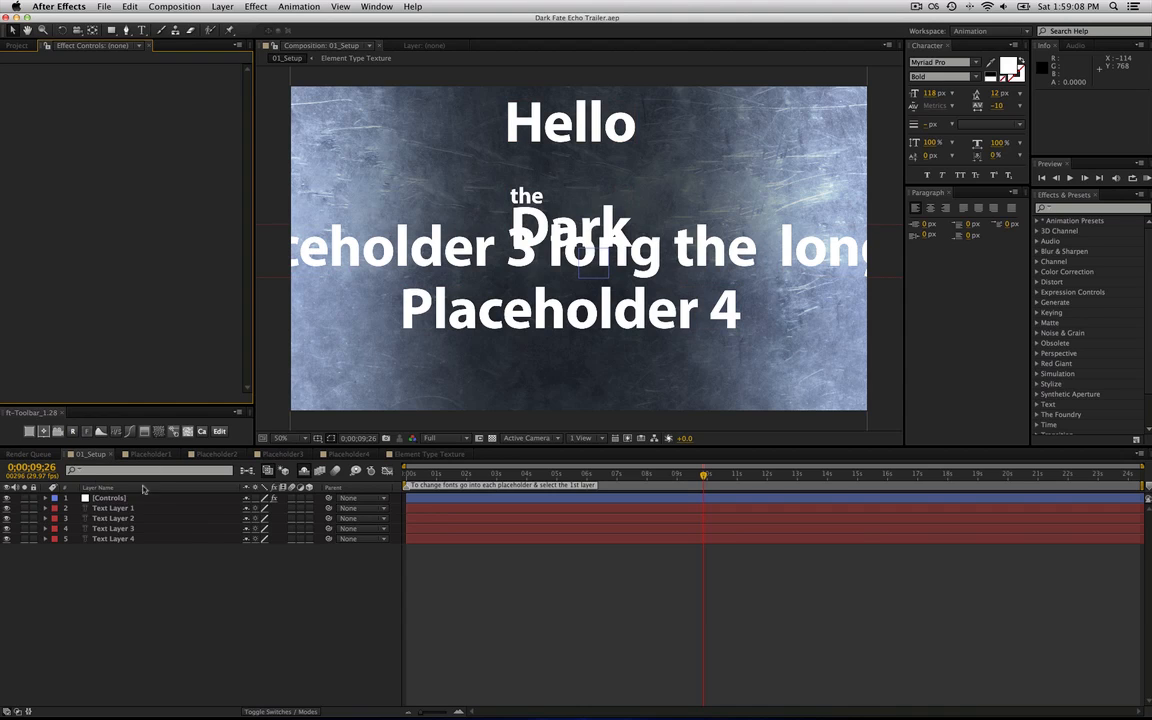
Delete all the text of Text Layer 4 in 01_Setup, keeping the empty layer.
left_click(130, 539)
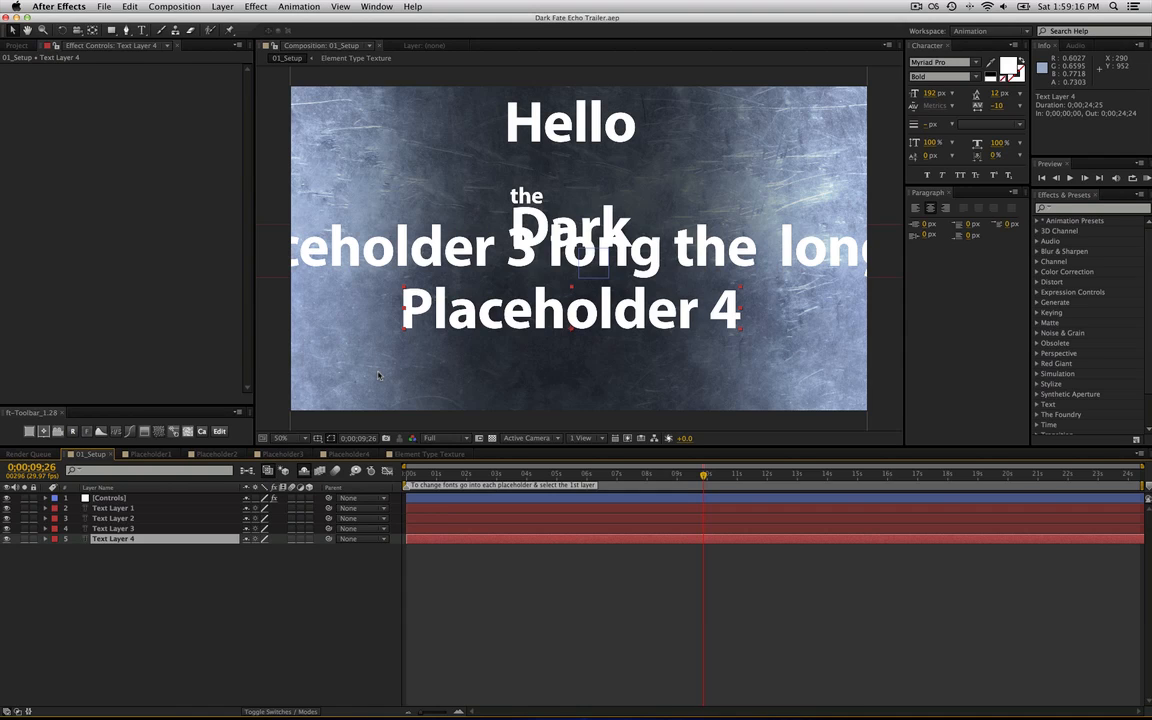
left_click_drag(579, 315, 580, 318)
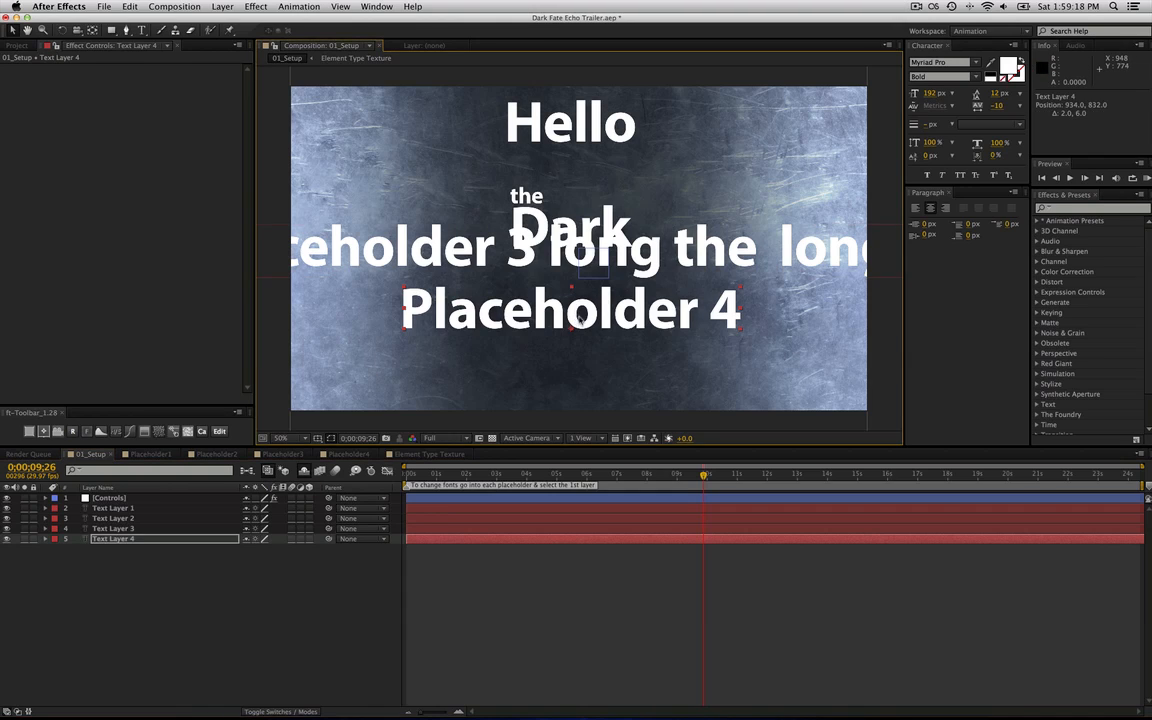
double_click(579, 318)
key("BackSpace")
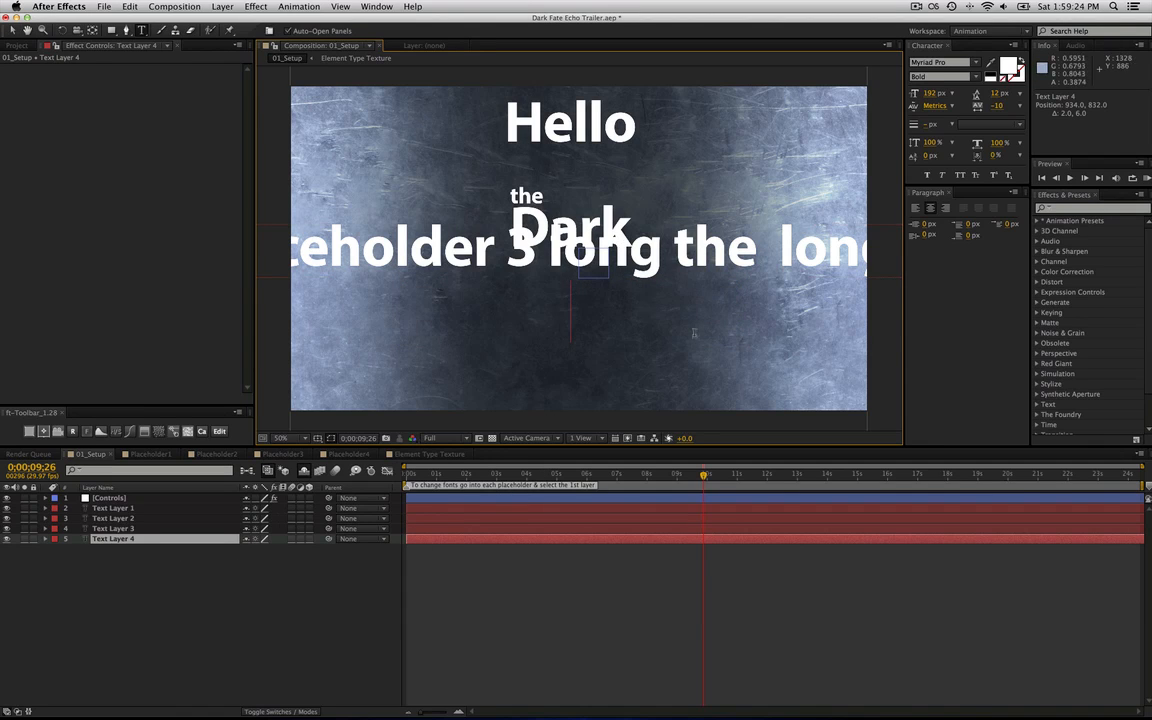
left_click(150, 551)
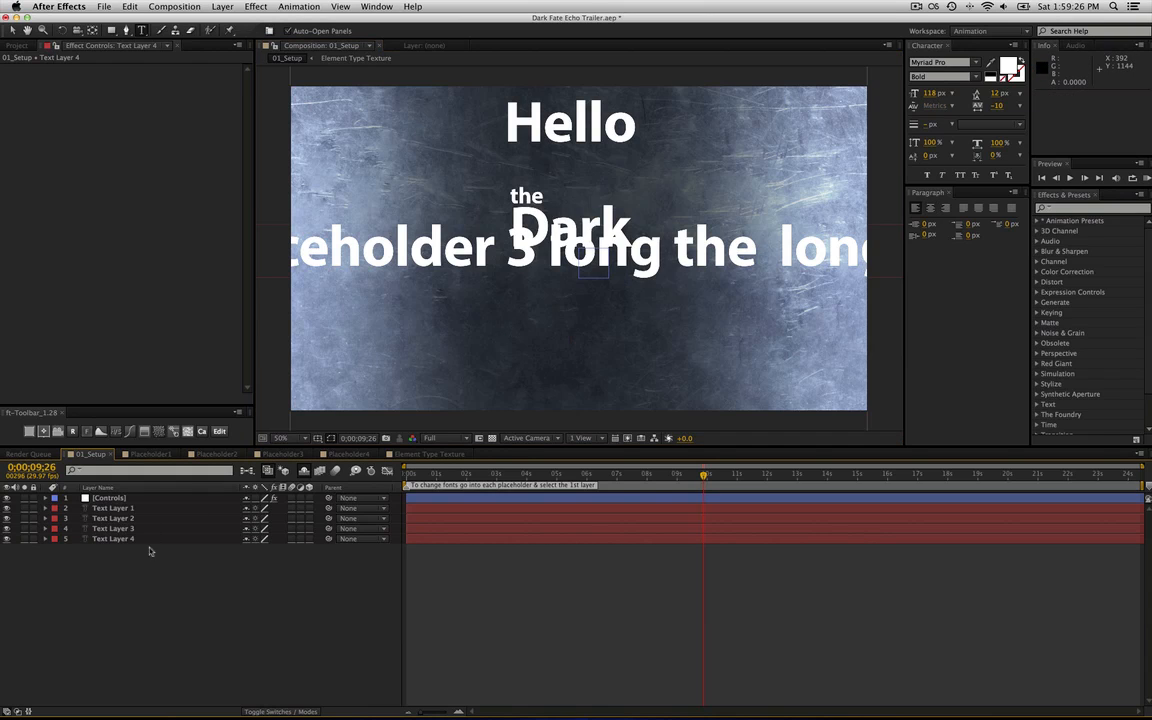
left_click(143, 539)
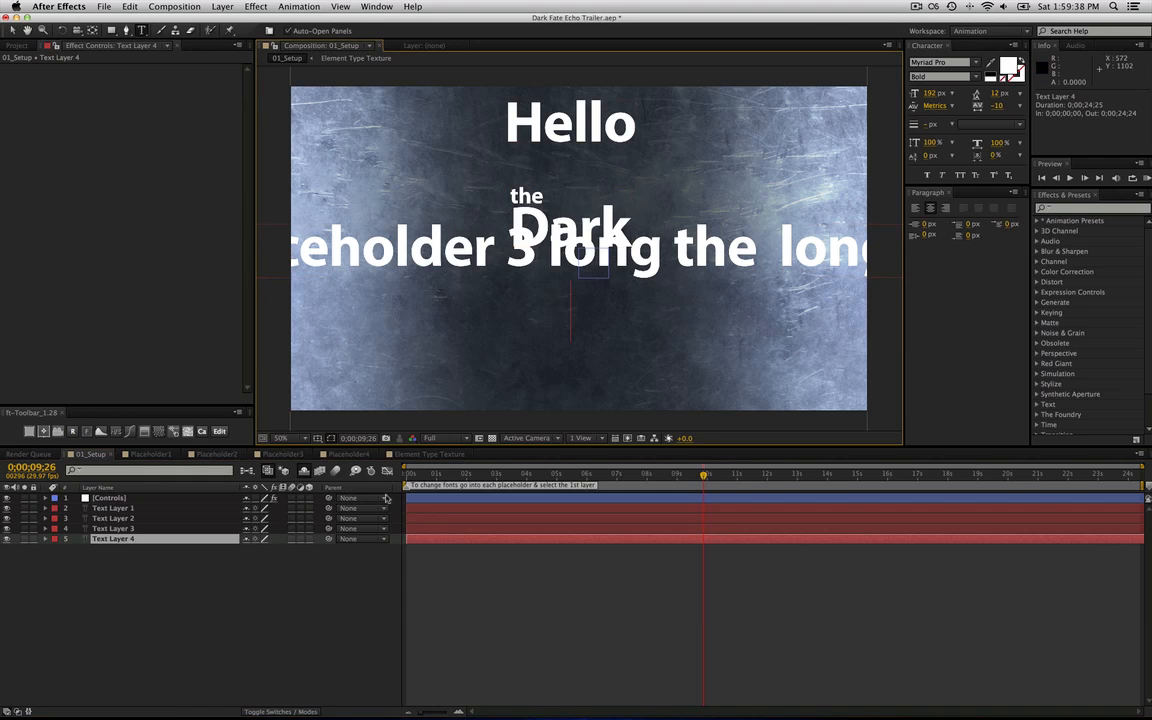
left_click(330, 605)
Select the Paste Logo/Mask Here layer in Placeholder4, switch to Illustrator and copy all the artwork of the Envato logo.
left_click(346, 454)
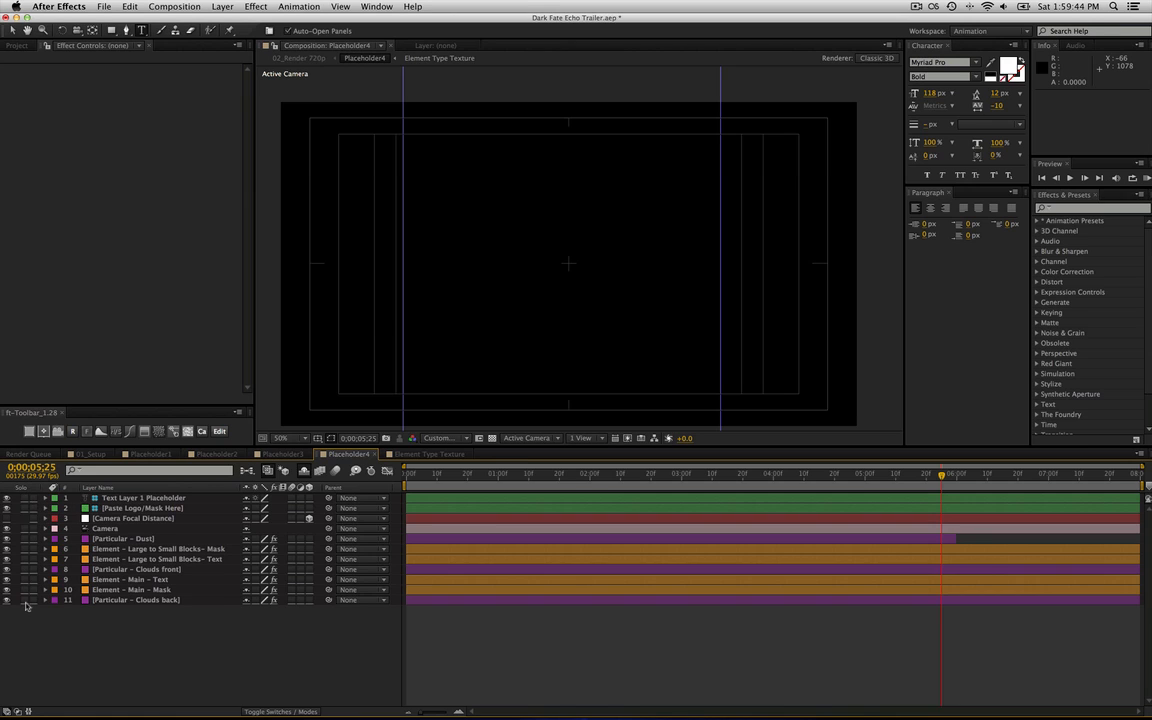
left_click(150, 508)
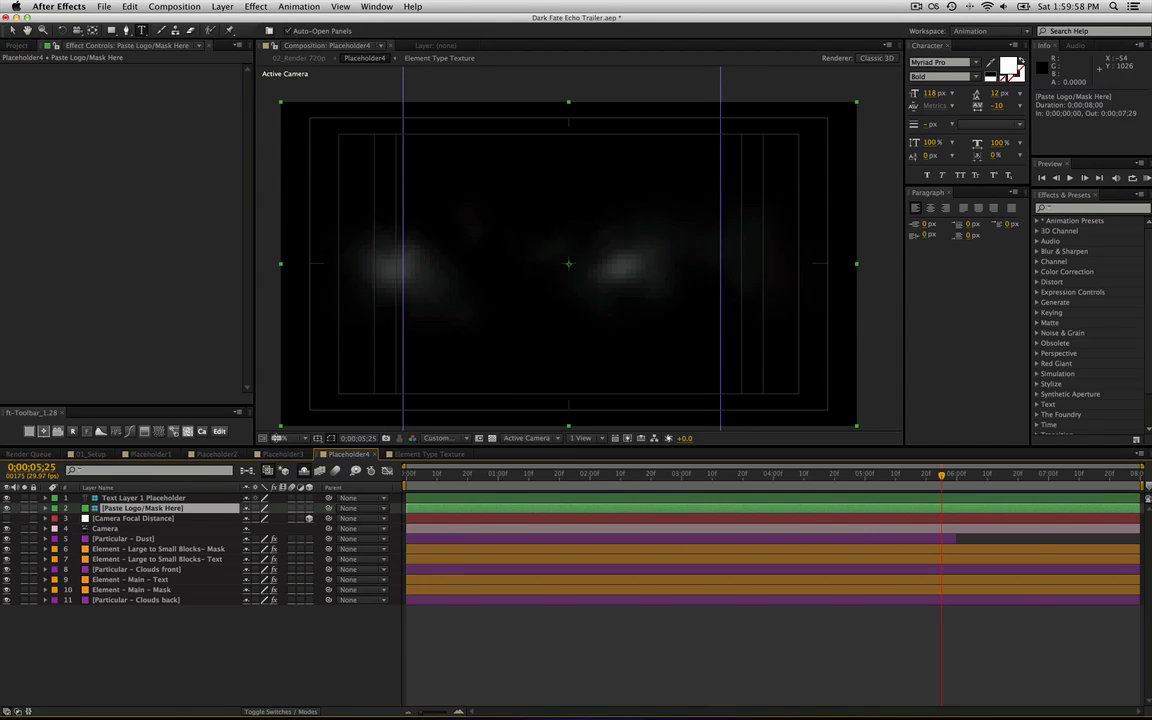
key("super+Tab")
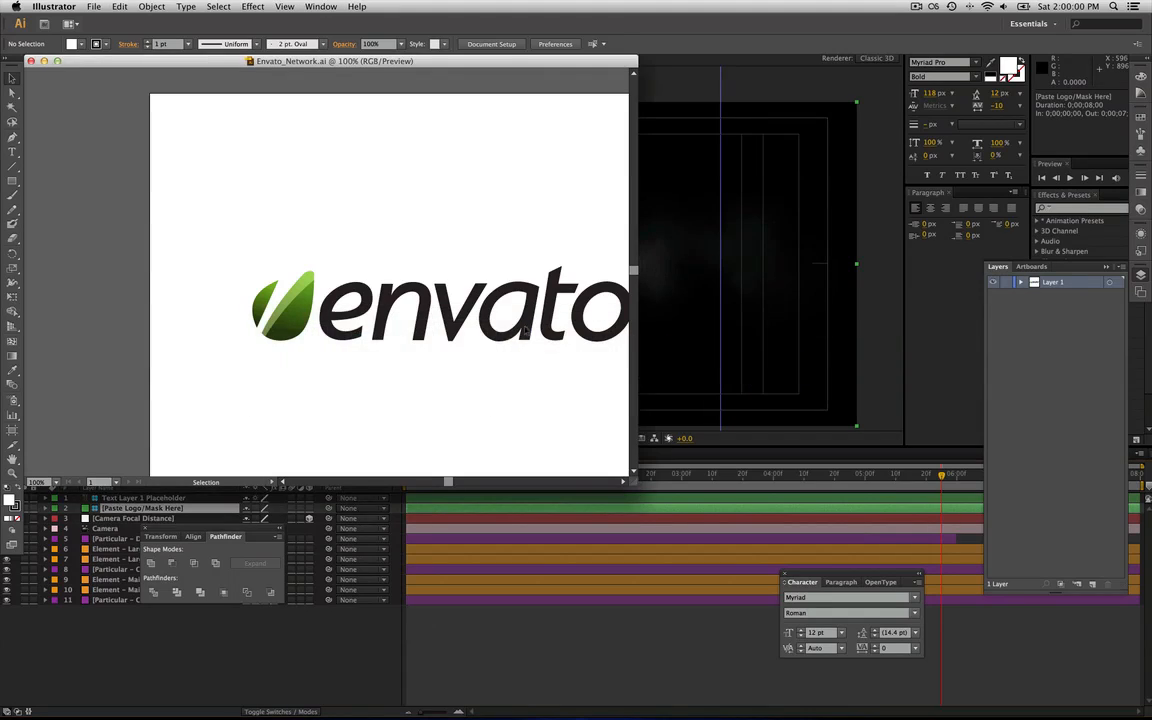
key("a")
key("super+a")
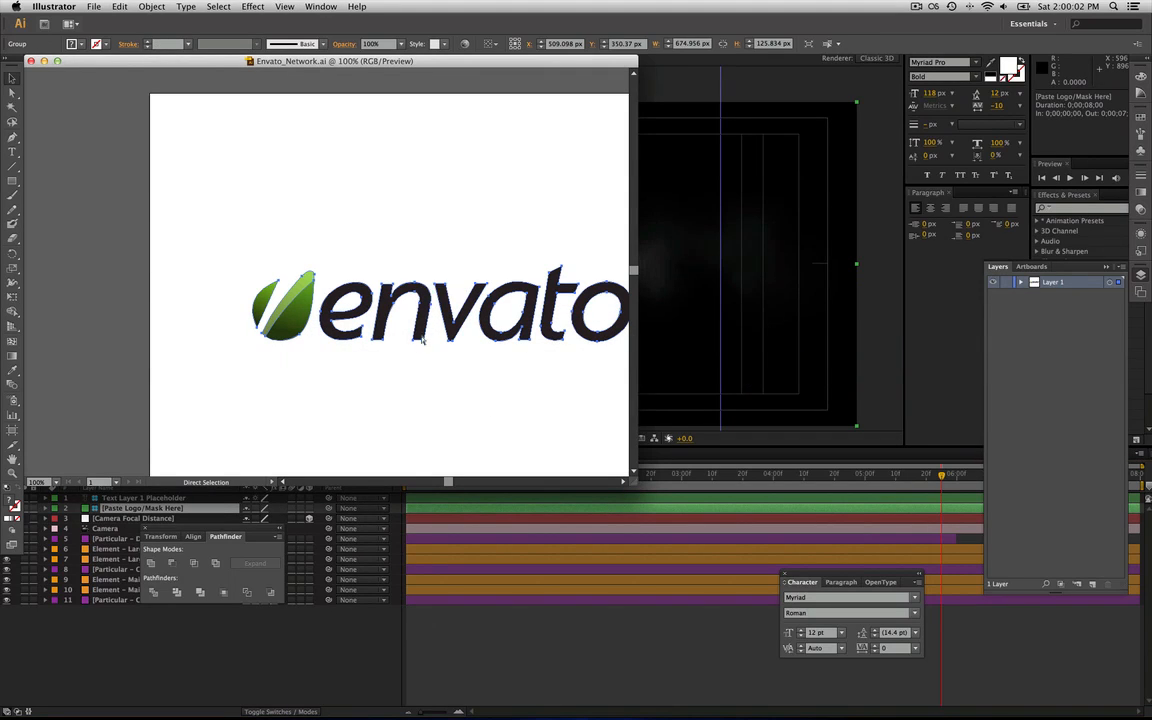
key("super+c")
Switch back to After Effects and paste the logo paths as masks onto the Paste Logo/Mask Here layer.
key("super+Tab")
key("super+v")
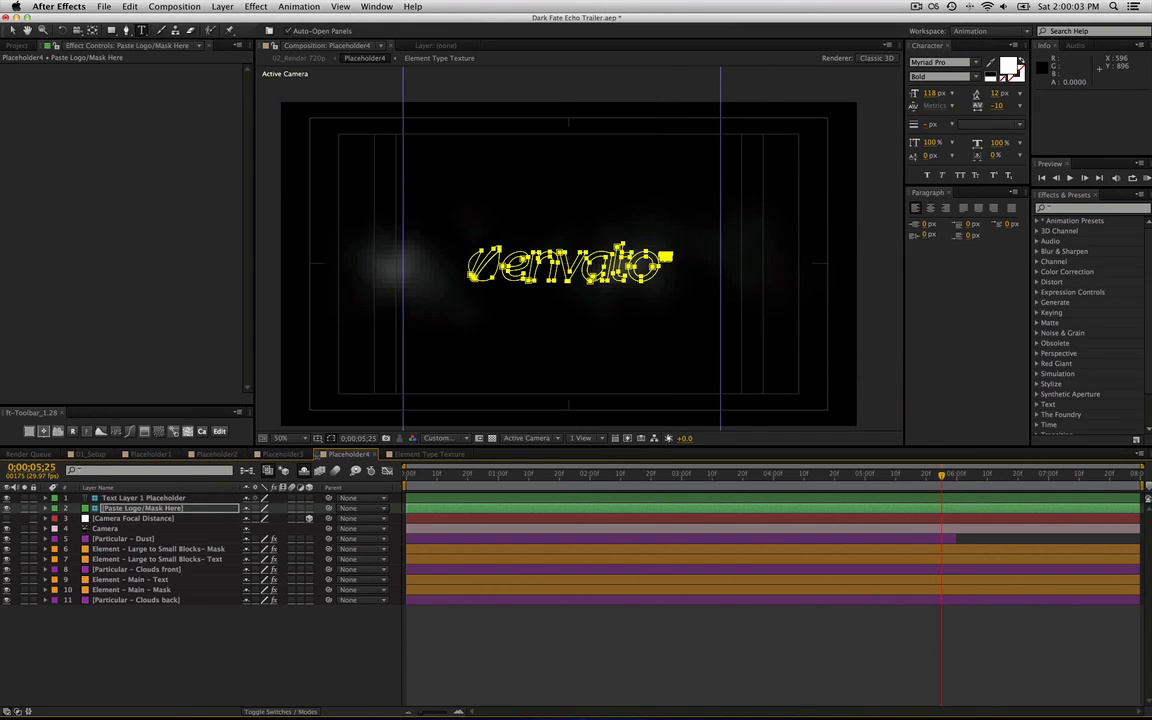
left_click(307, 638)
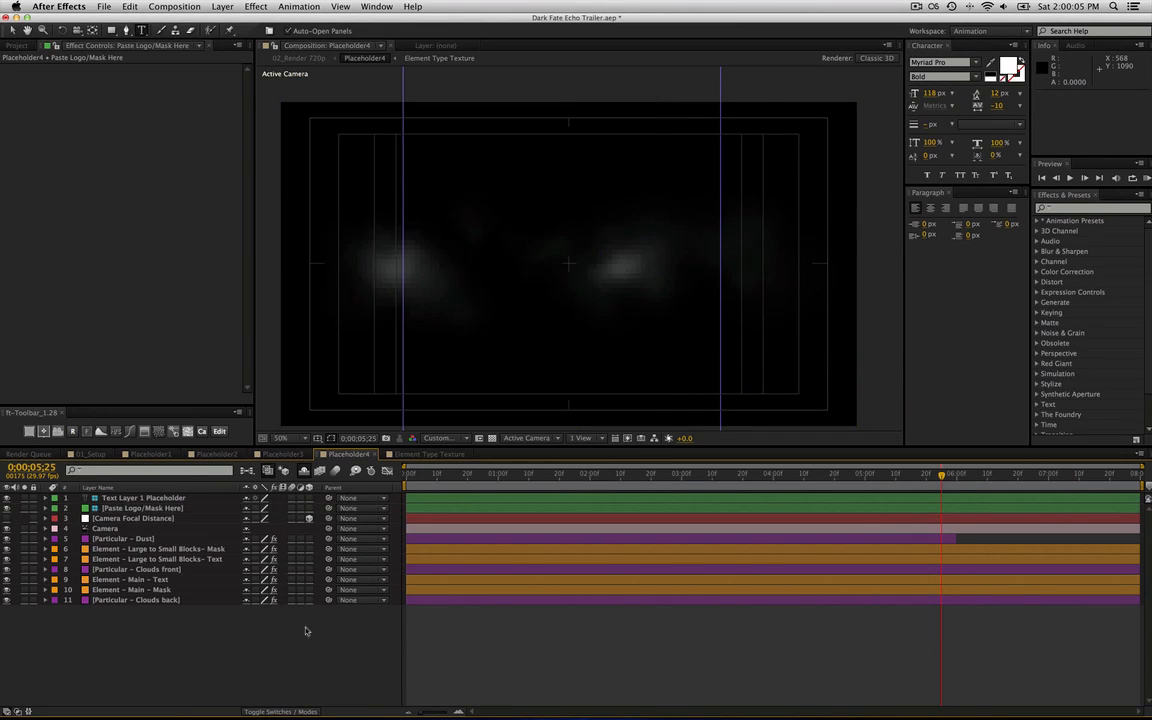
Check the logo and Element layers in Placeholder4 and preview the rendered logo at 0;00;04;14 and 0;00;04;04.
left_click(121, 509)
left_click(167, 650)
left_click(132, 580)
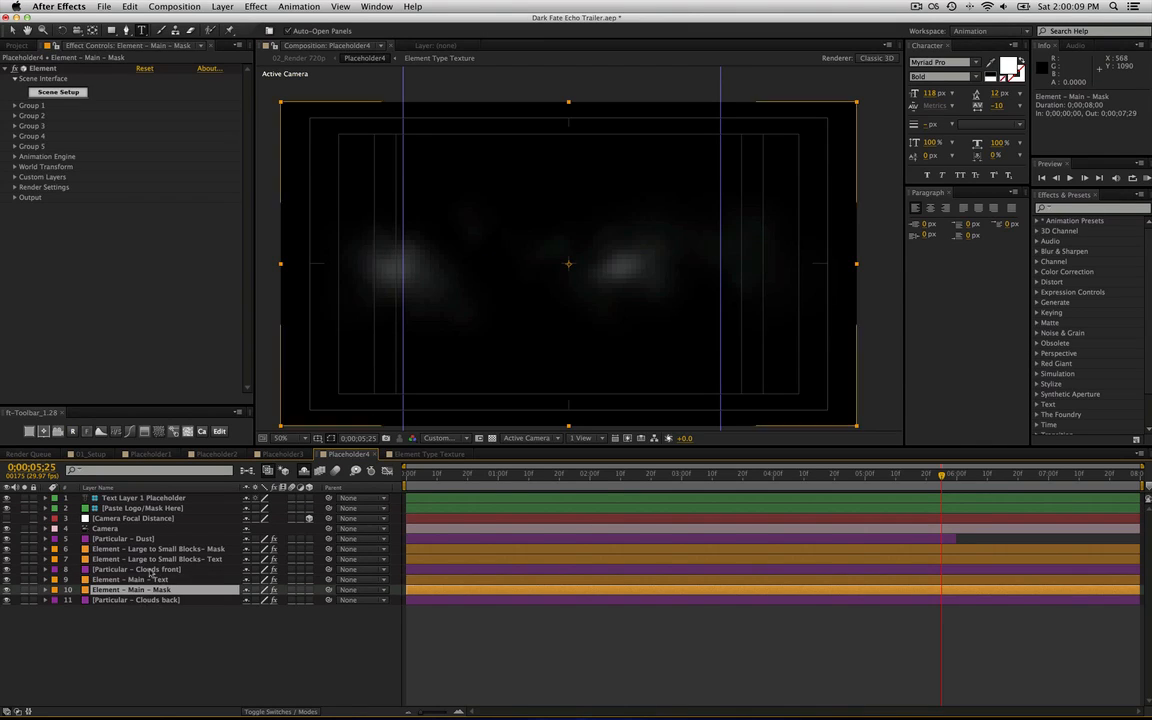
left_click(815, 480)
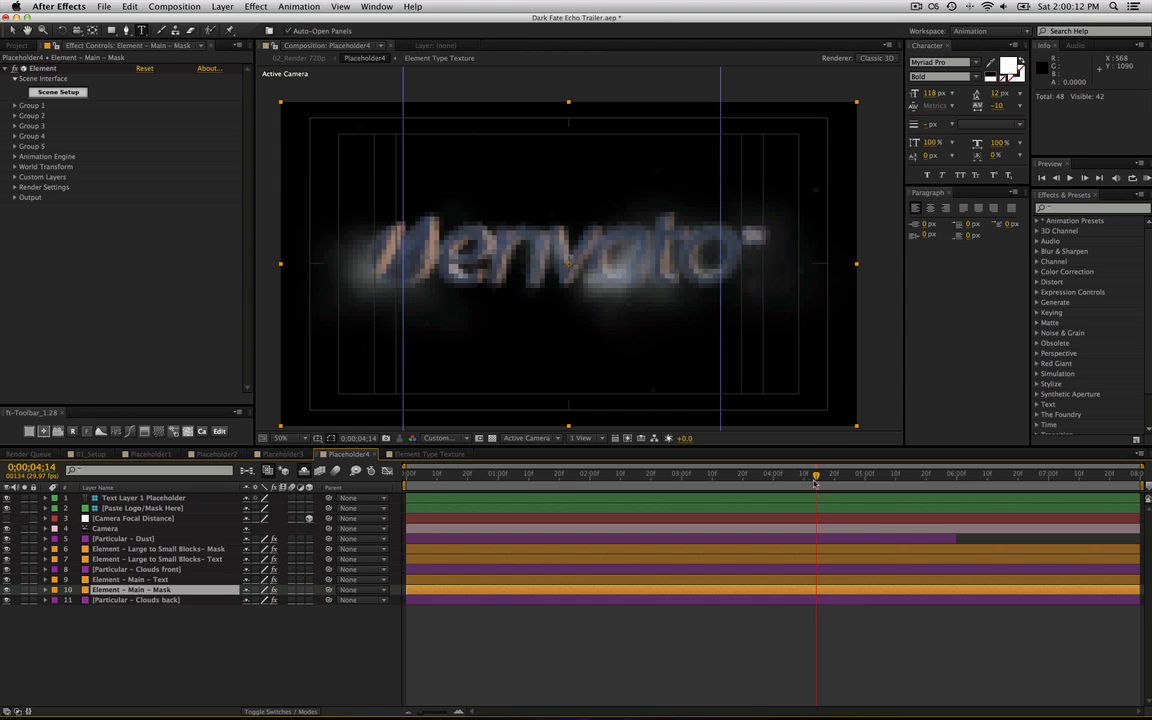
left_click(784, 482)
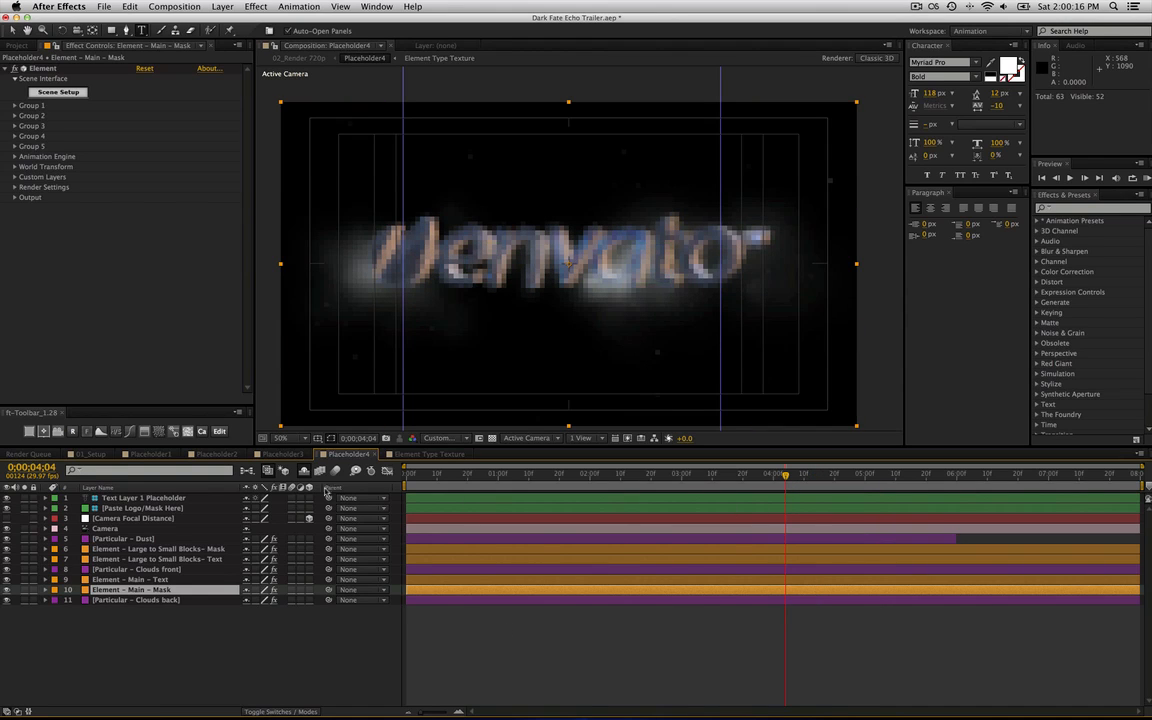
Select all the logo masks on the Paste Logo/Mask Here layer and scale them up proportionally to about 140%.
left_click(182, 510)
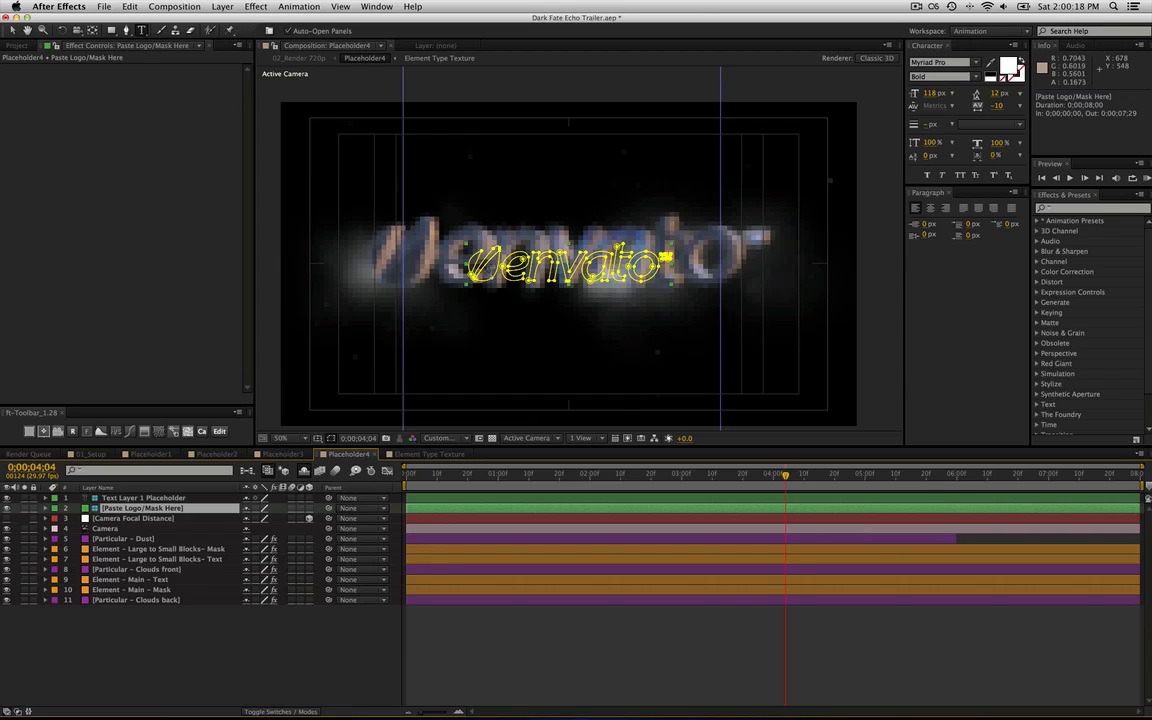
left_click(475, 277)
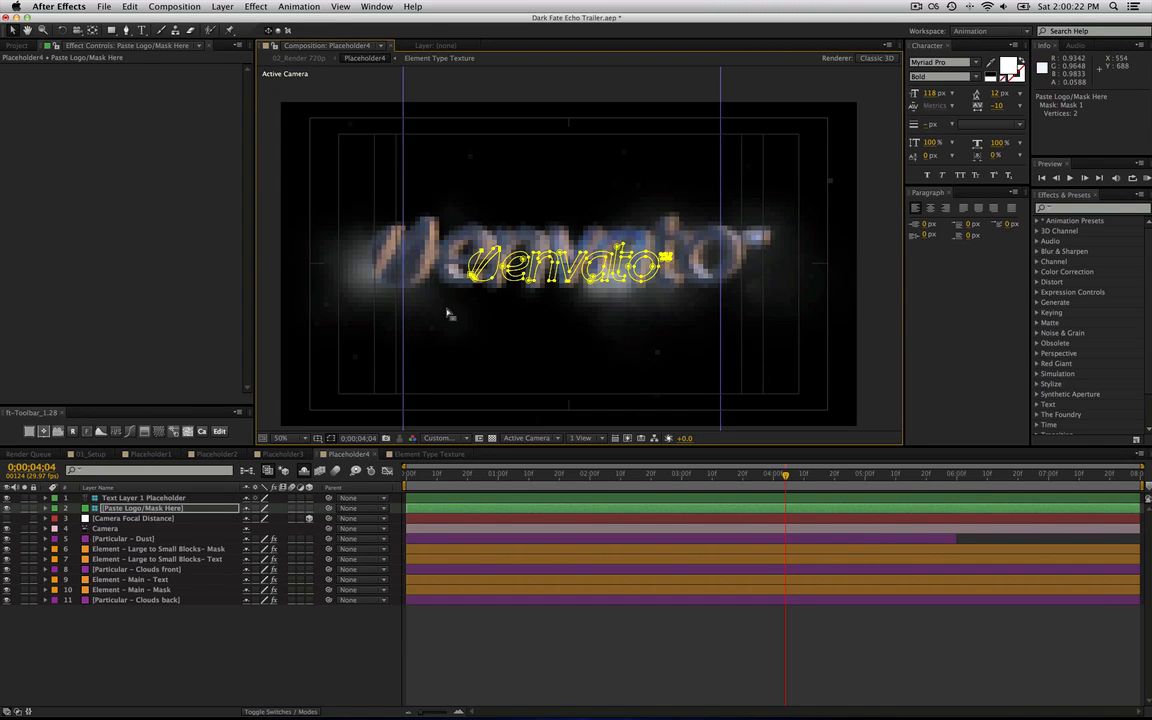
left_click_drag(447, 313, 692, 200)
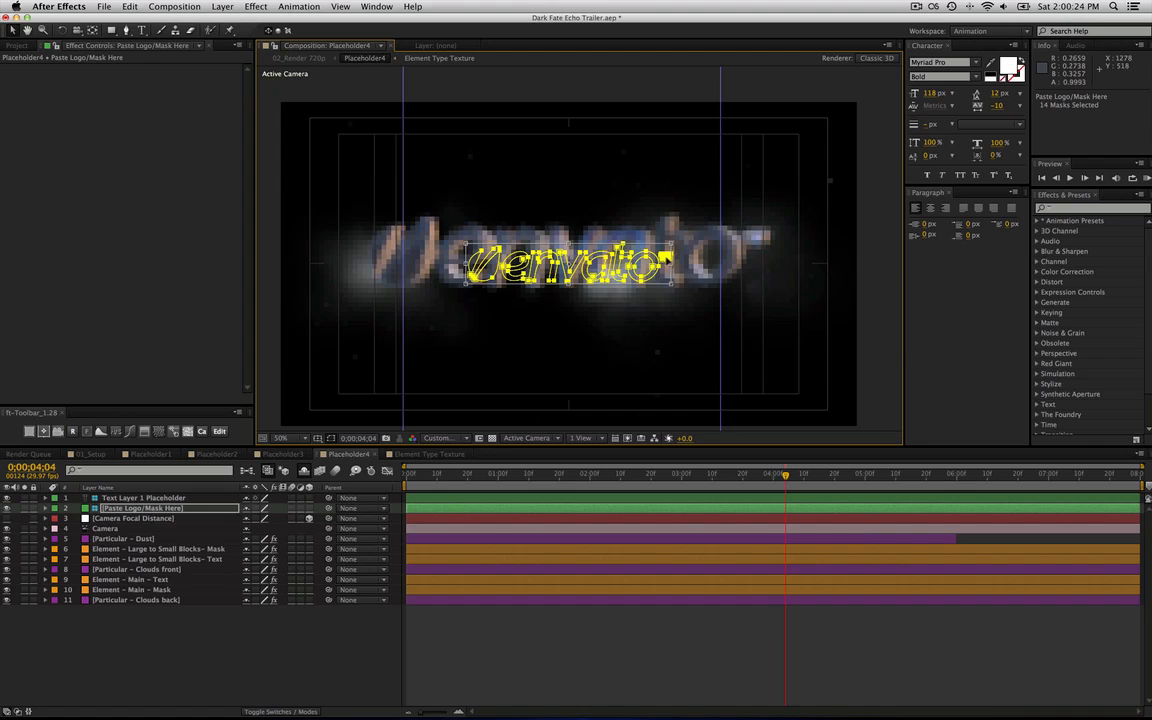
key("Return")
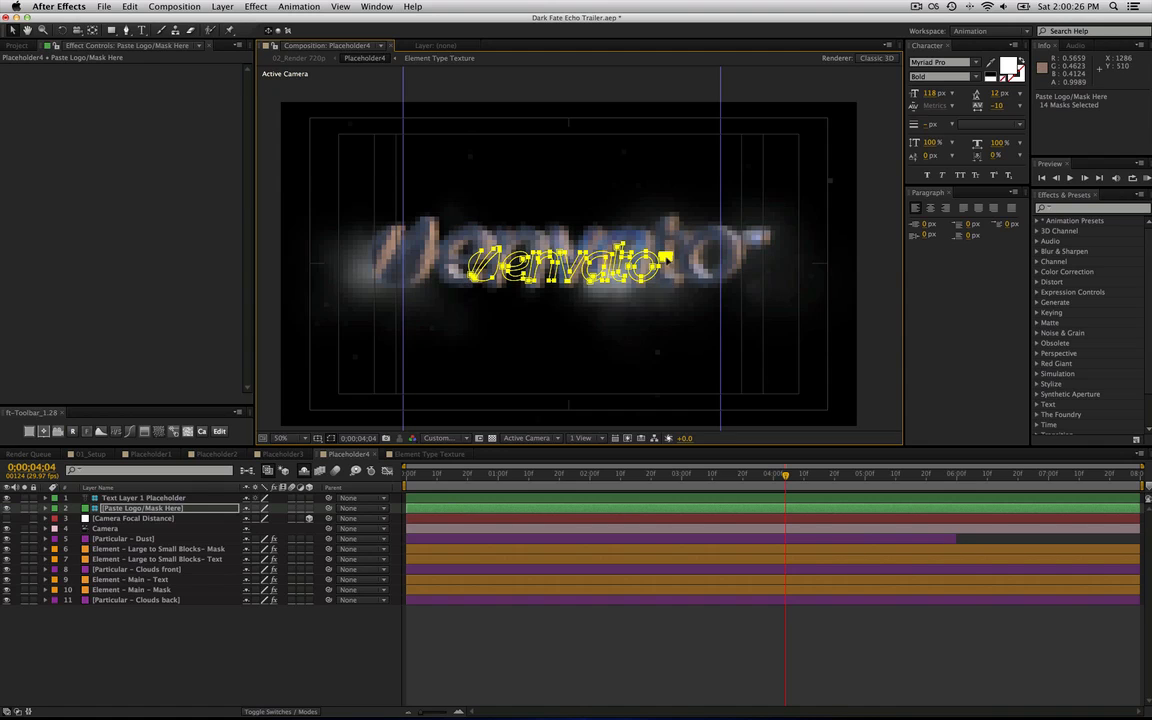
double_click(669, 256)
left_click_drag(672, 243, 718, 245)
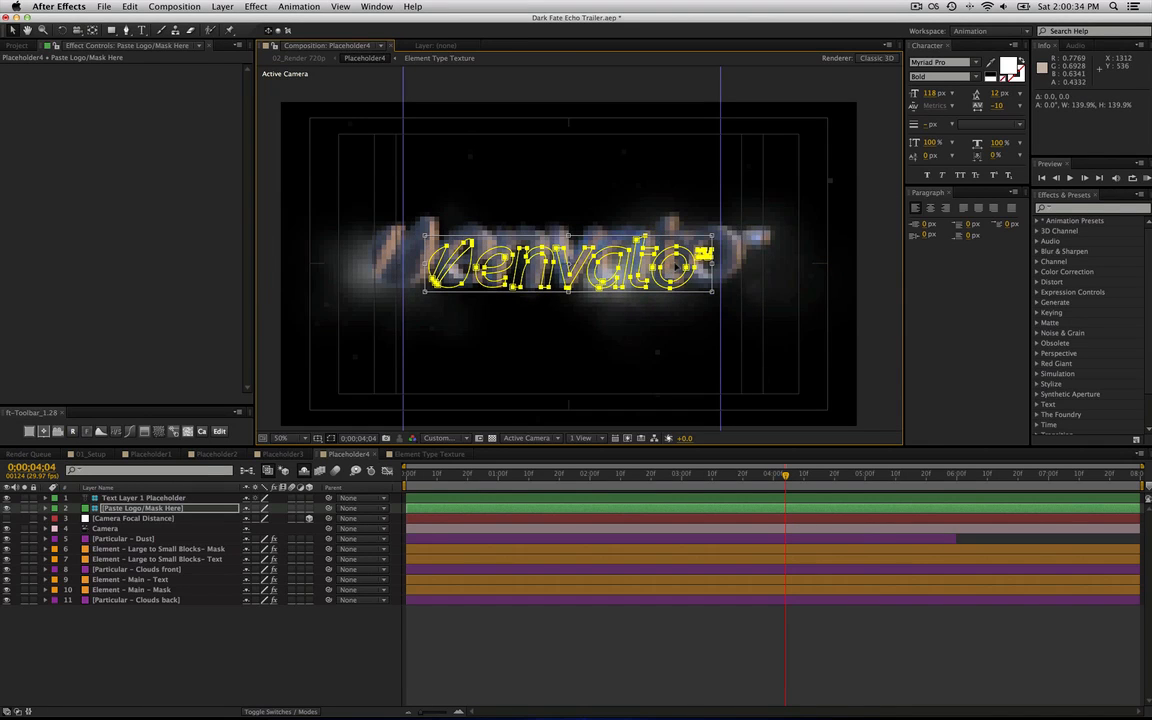
key("Return")
left_click(255, 640)
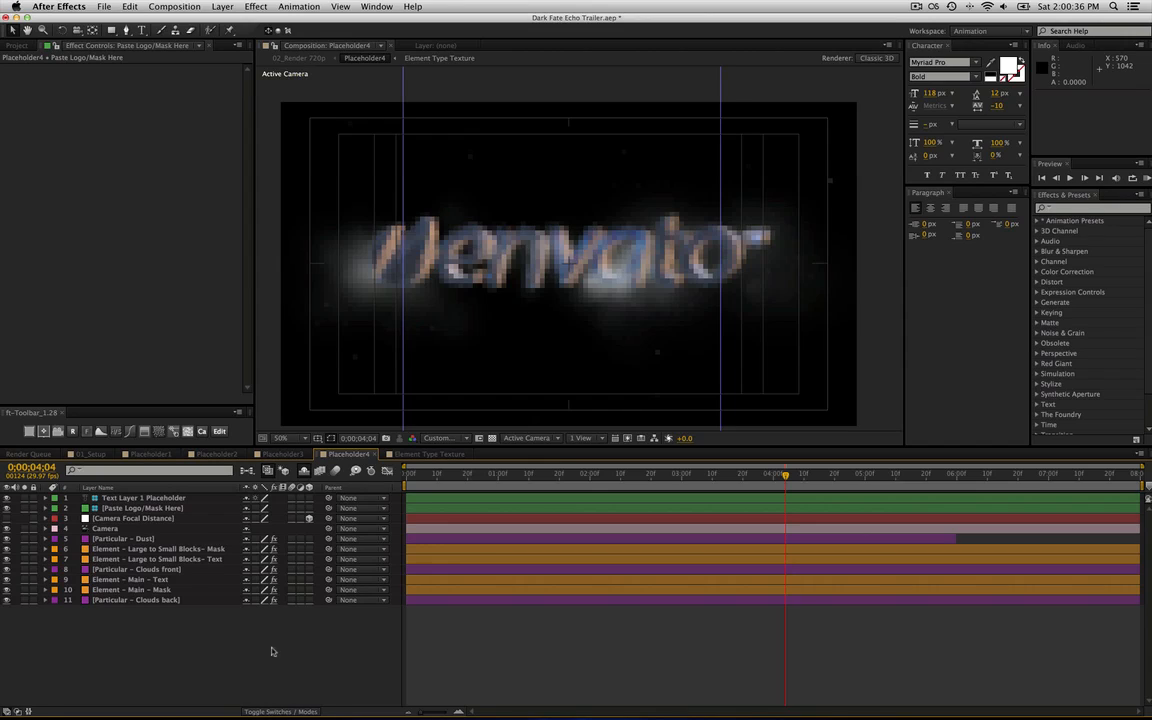
Display the project items, switch to Illustrator to check the Envato logo artwork and deselect it, and return to After Effects.
left_click(22, 47)
left_click(20, 46)
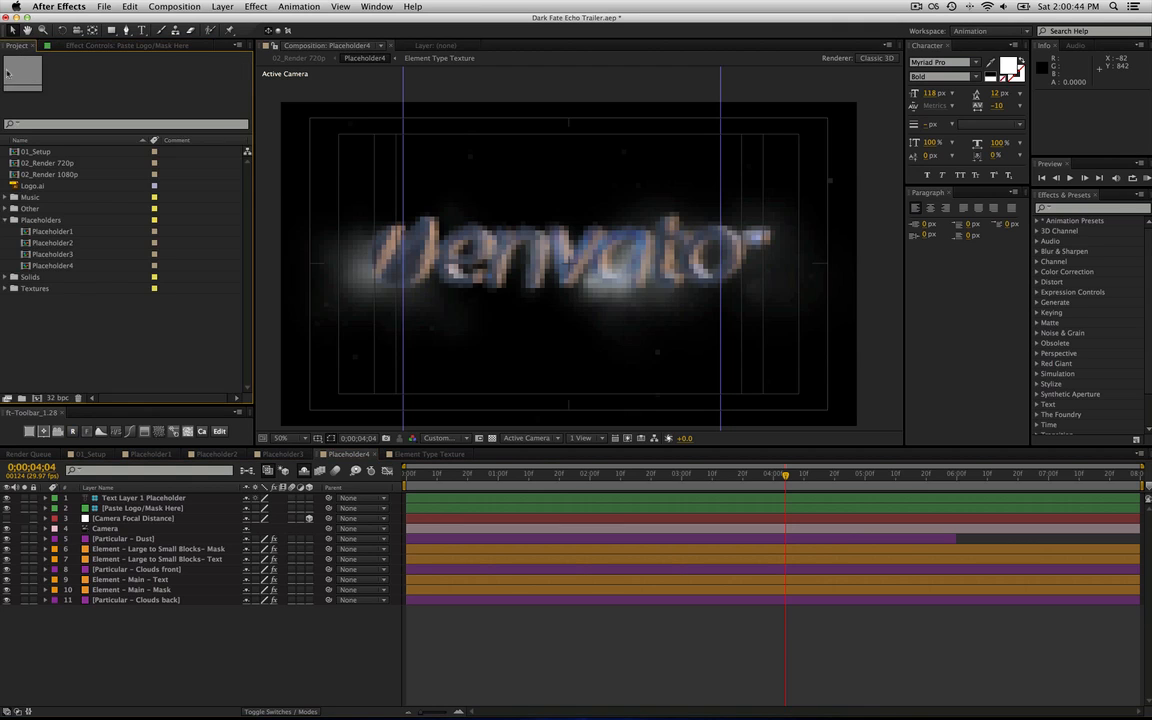
key("super+Tab")
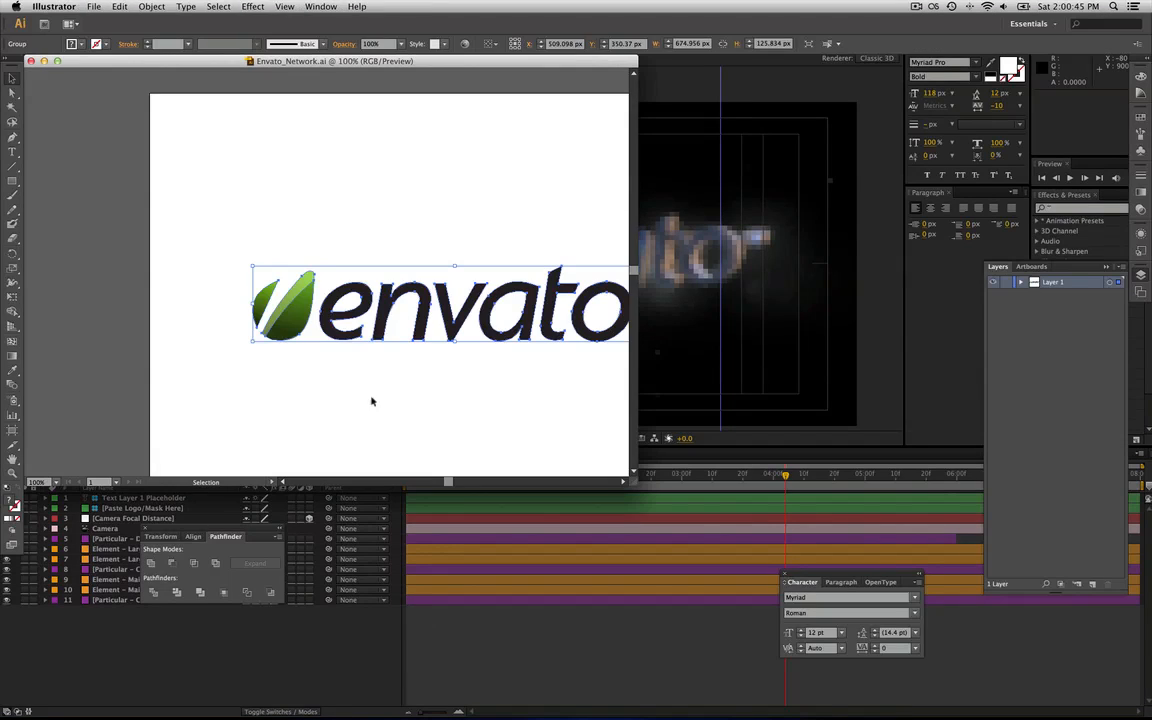
left_click(398, 352)
key("super+Tab")
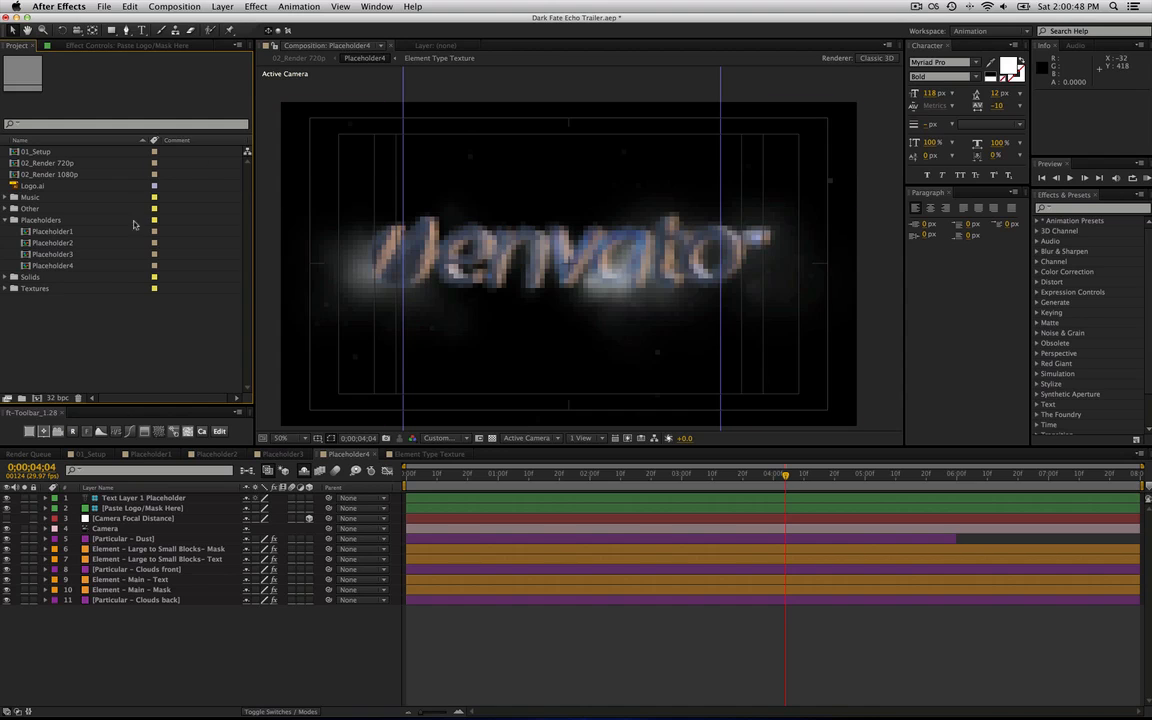
Try adding Logo.ai as the top layer of Placeholder4 at 7% scale, check the available layer commands, and delete that layer.
left_click_drag(40, 186, 155, 498)
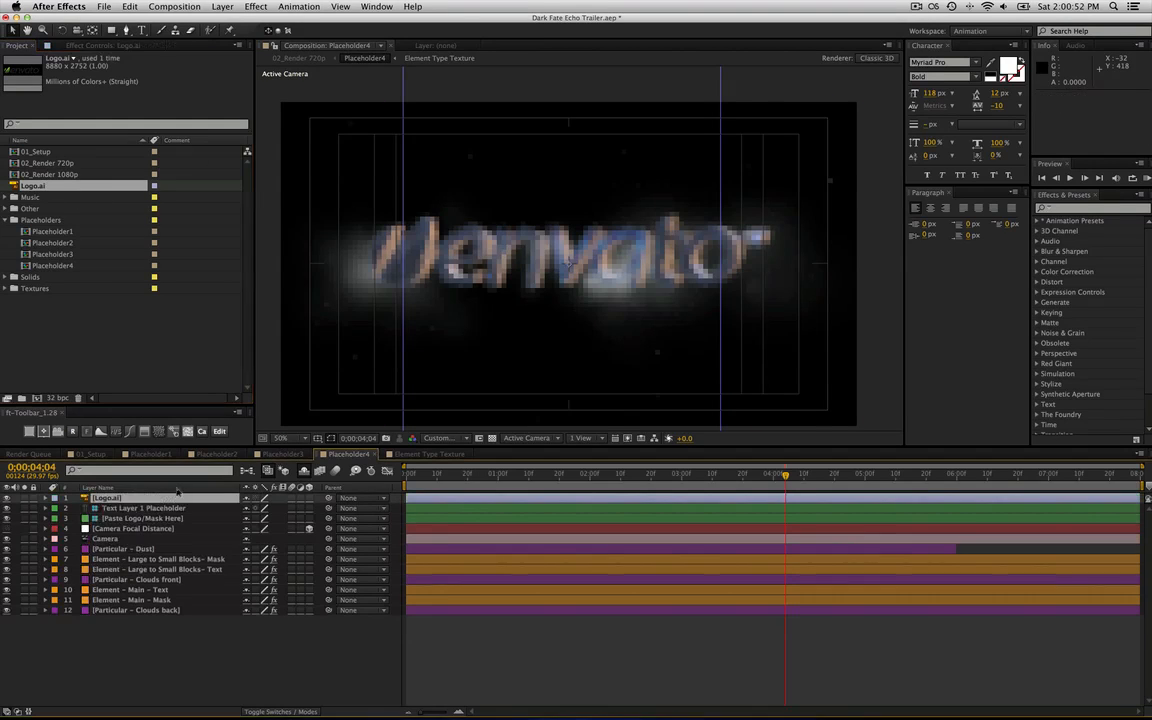
key("s")
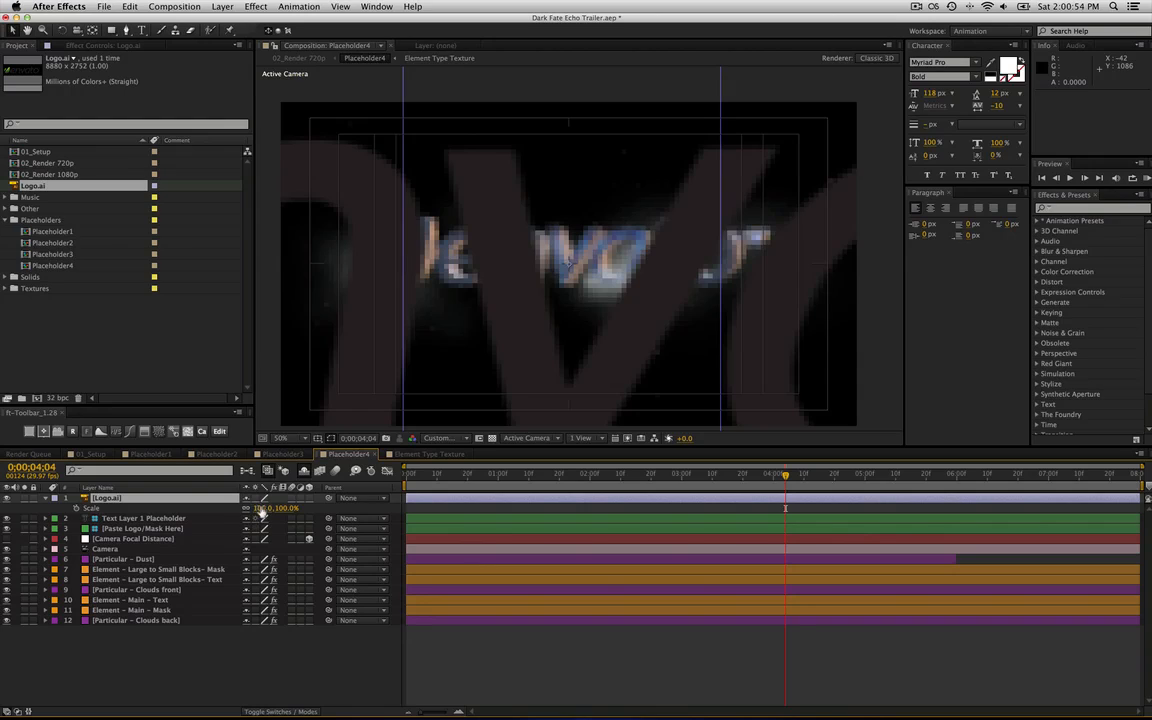
left_click_drag(264, 510, 210, 520)
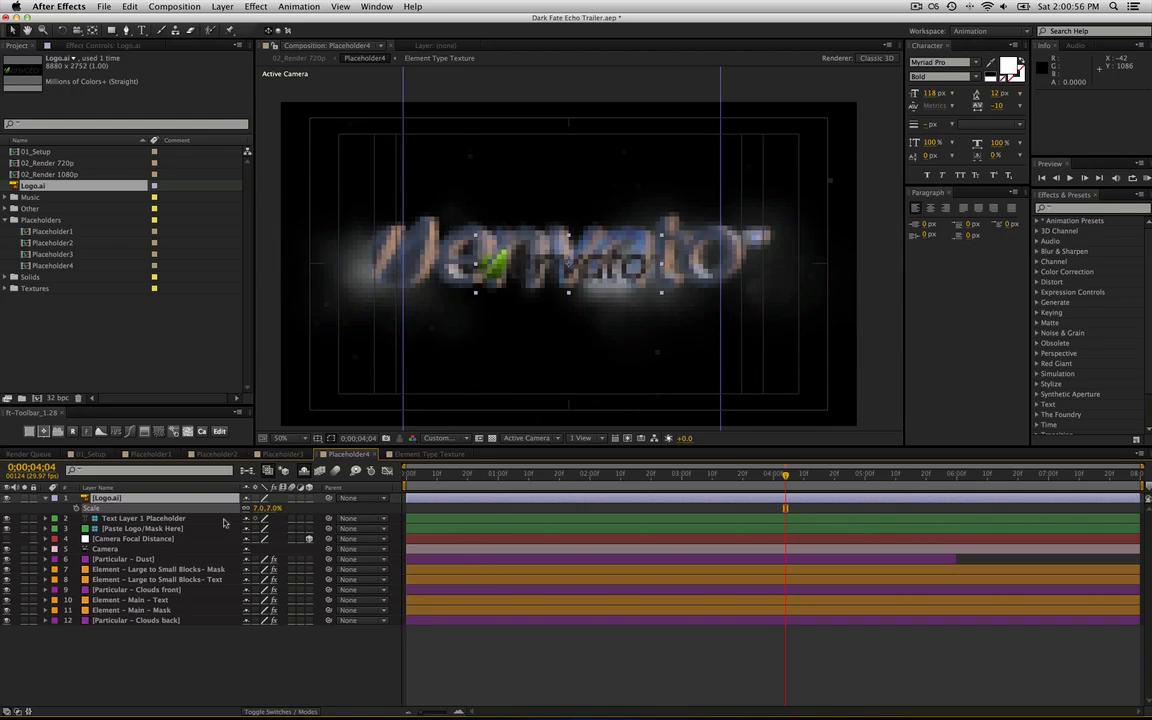
left_click(222, 6)
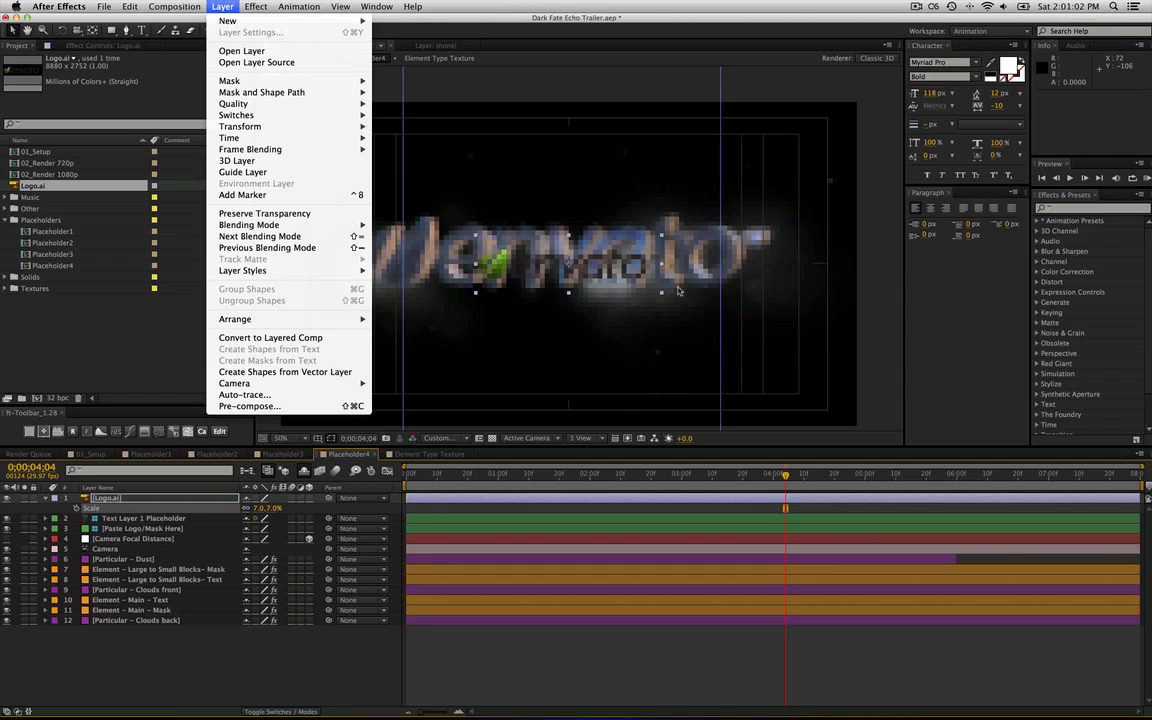
left_click(415, 381)
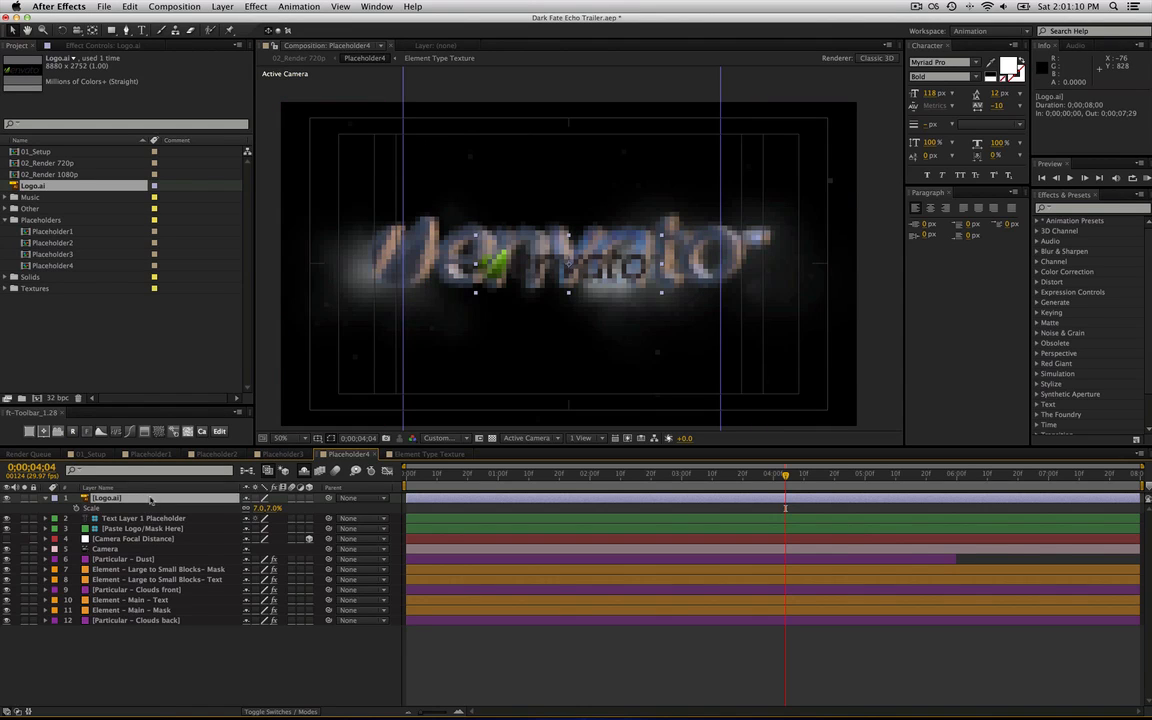
key("Delete")
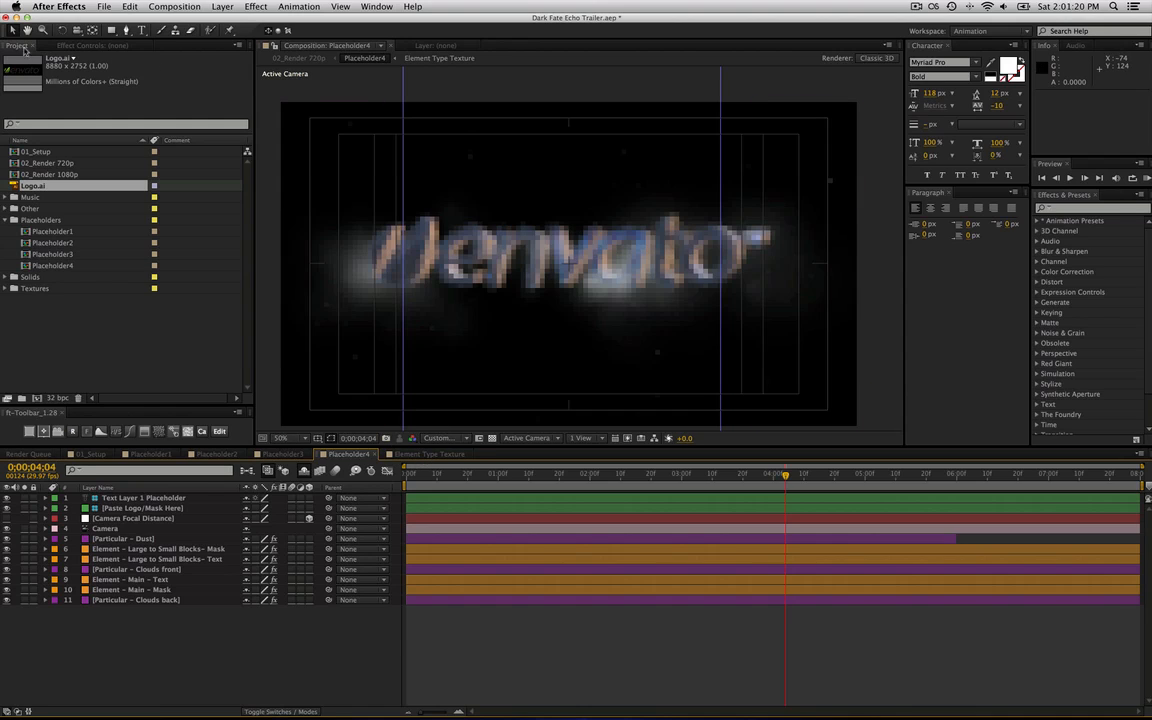
Compare the 720p and 1080p render compositions in the project and open 02_Render 720p.
left_click(62, 176)
left_click(63, 164)
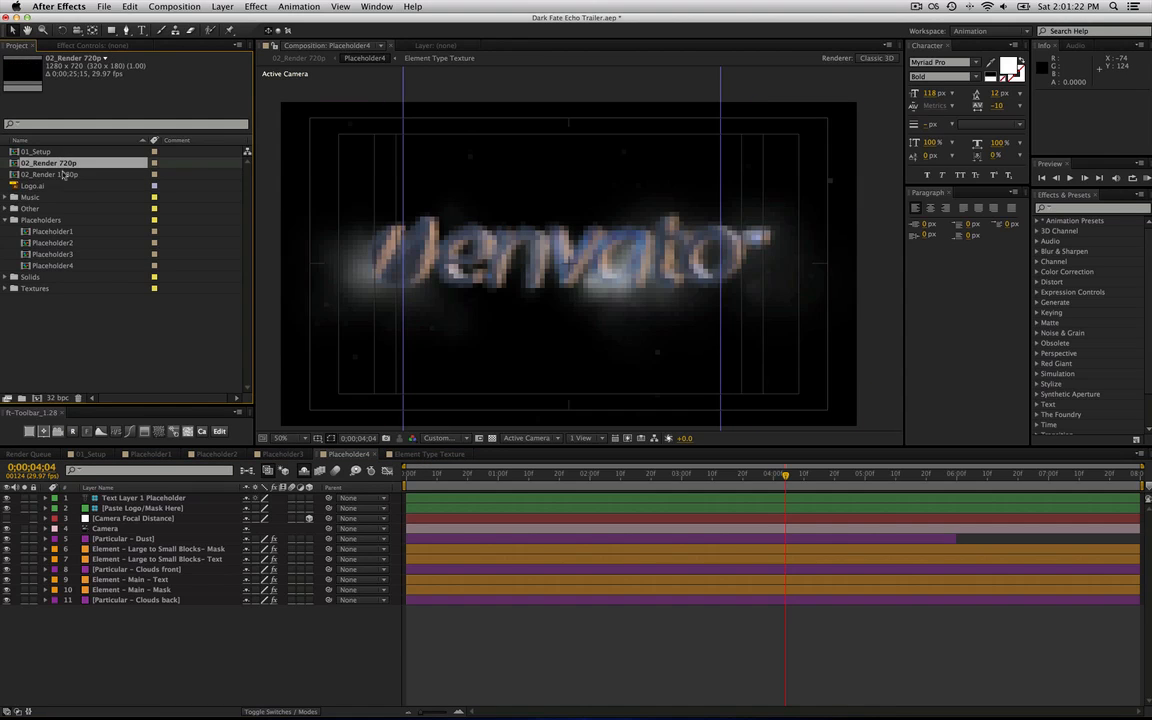
left_click(62, 177)
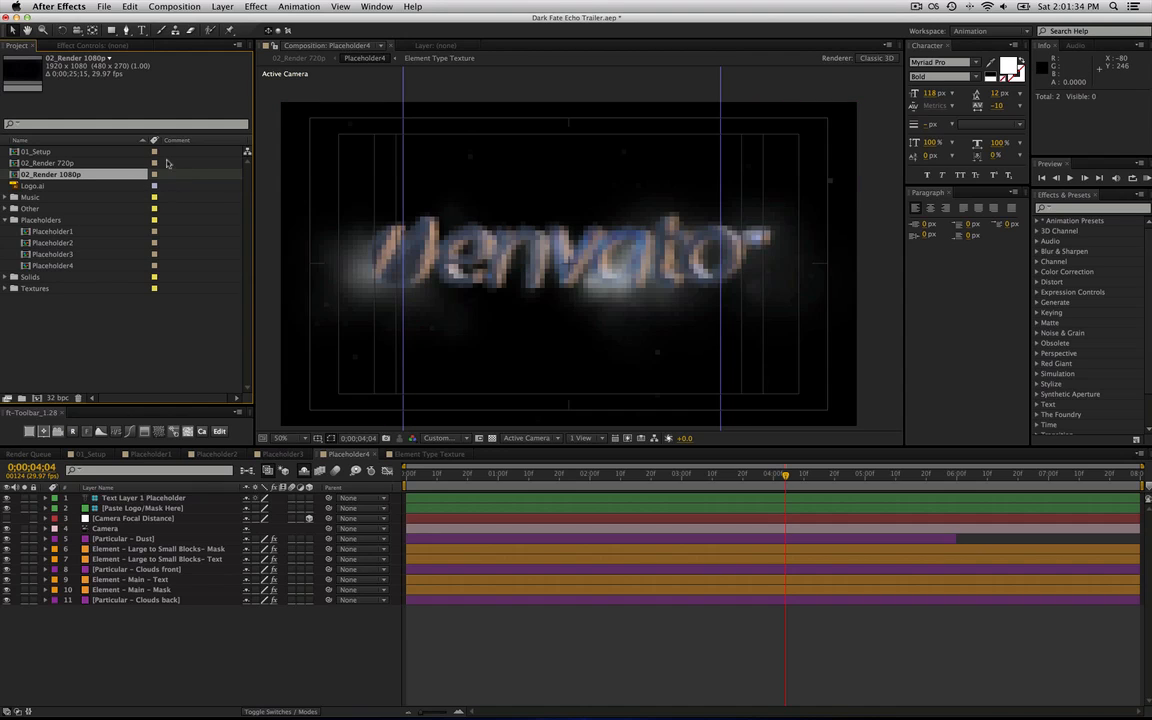
left_click(69, 163)
double_click(69, 163)
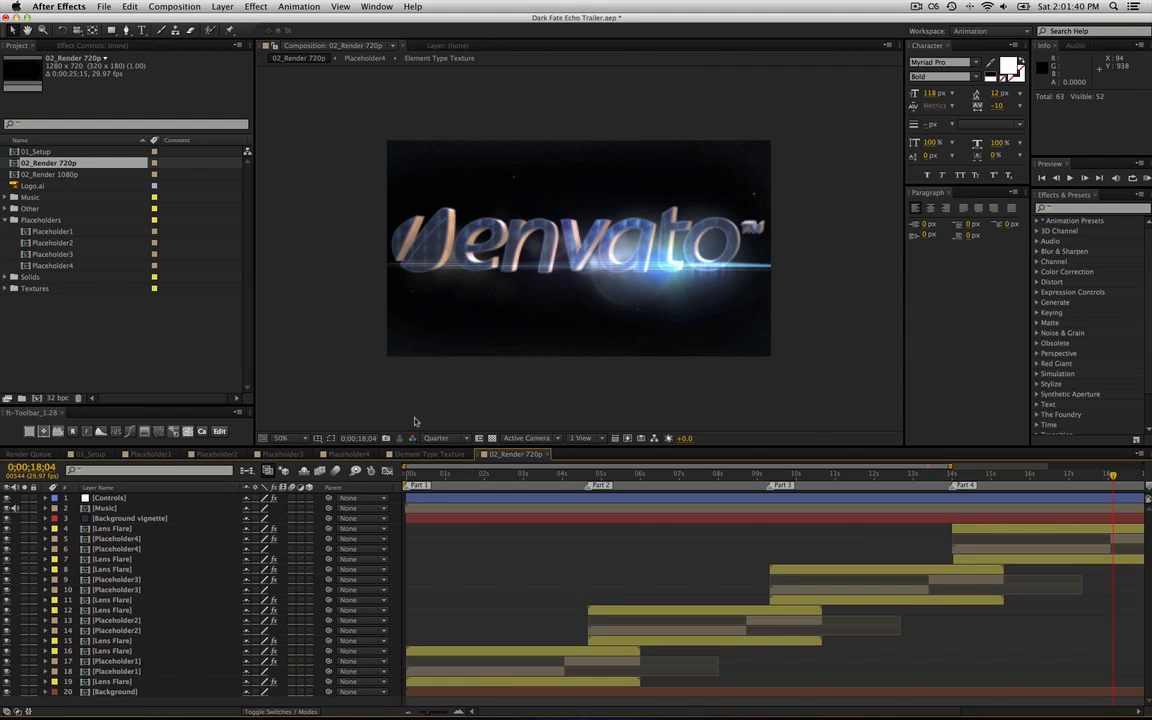
Set the End Lens Flare Position slider on the Controls layer to 2.00.
left_click(110, 498)
left_click(98, 45)
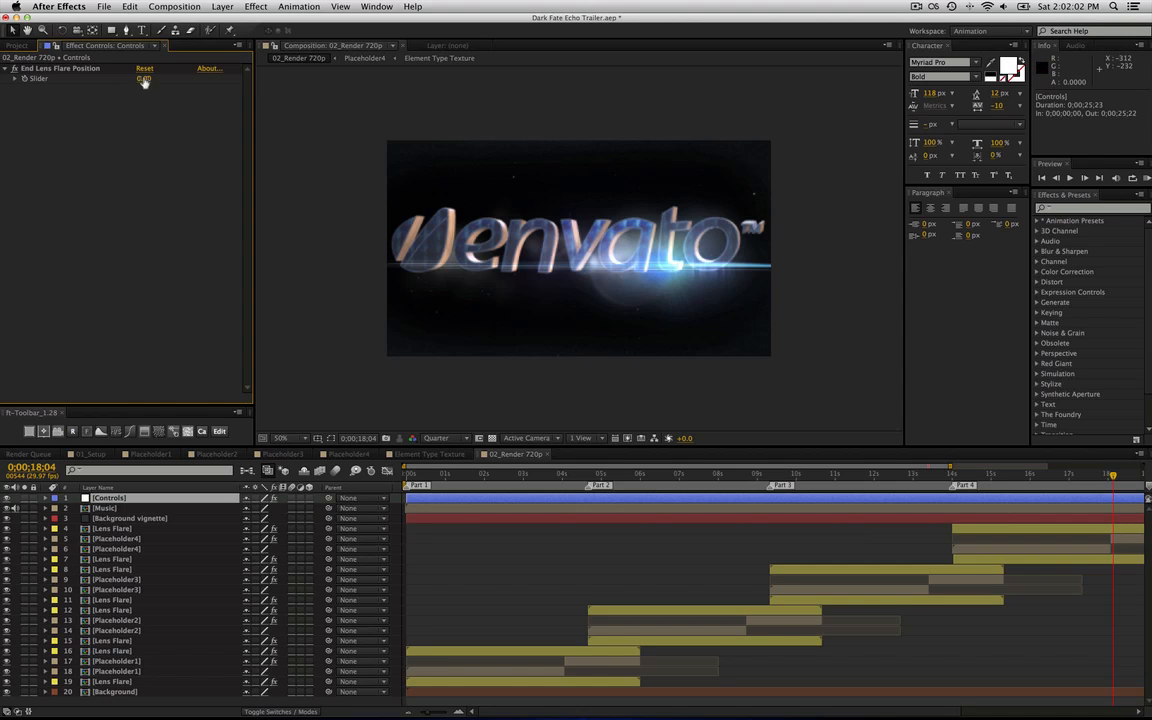
left_click(66, 68)
mouse_move(144, 80)
left_mouse_down()
mouse_move(208, 80)
mouse_move(136, 97)
mouse_move(166, 89)
mouse_move(156, 93)
left_mouse_up()
left_click(181, 198)
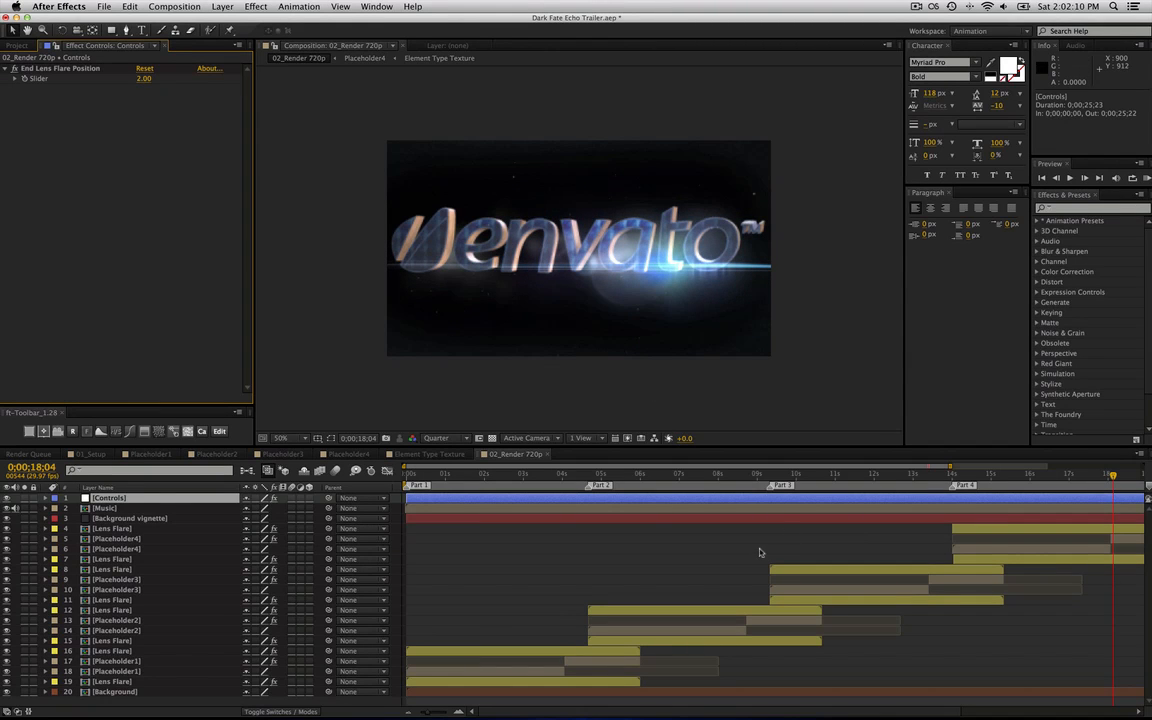
left_click(538, 518)
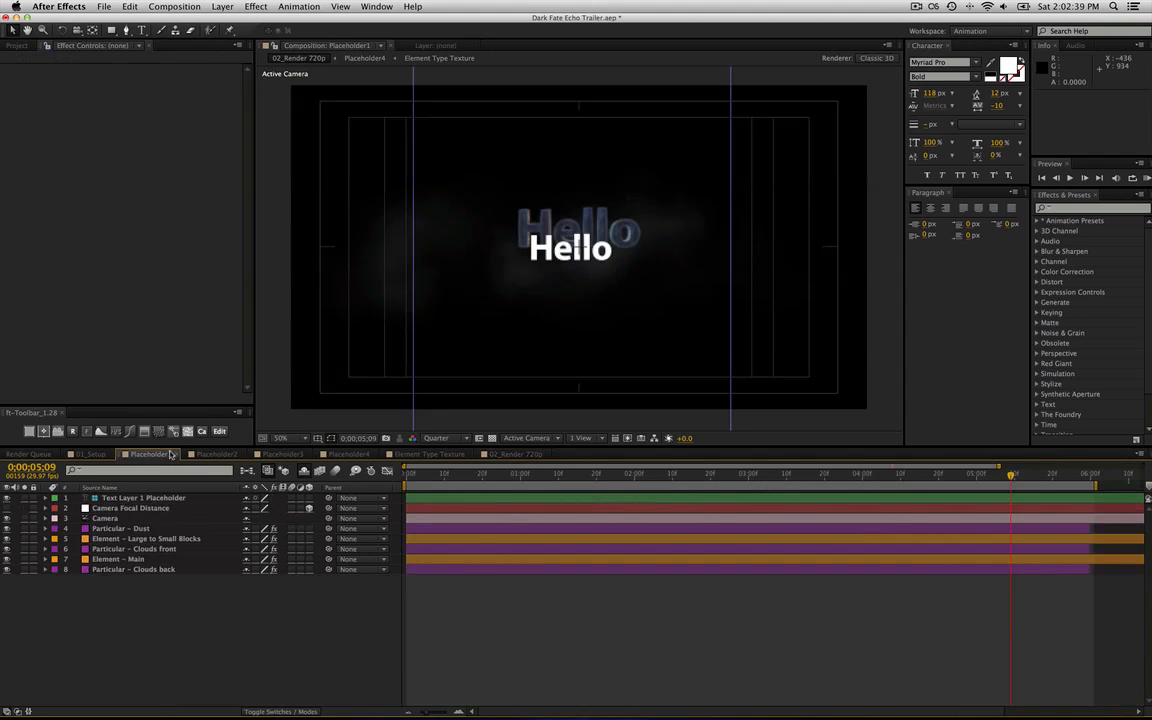
Open Placeholder1 and temporarily solo the Particular Dust, Clouds front and Clouds back layers to view them in isolation.
left_click(150, 454)
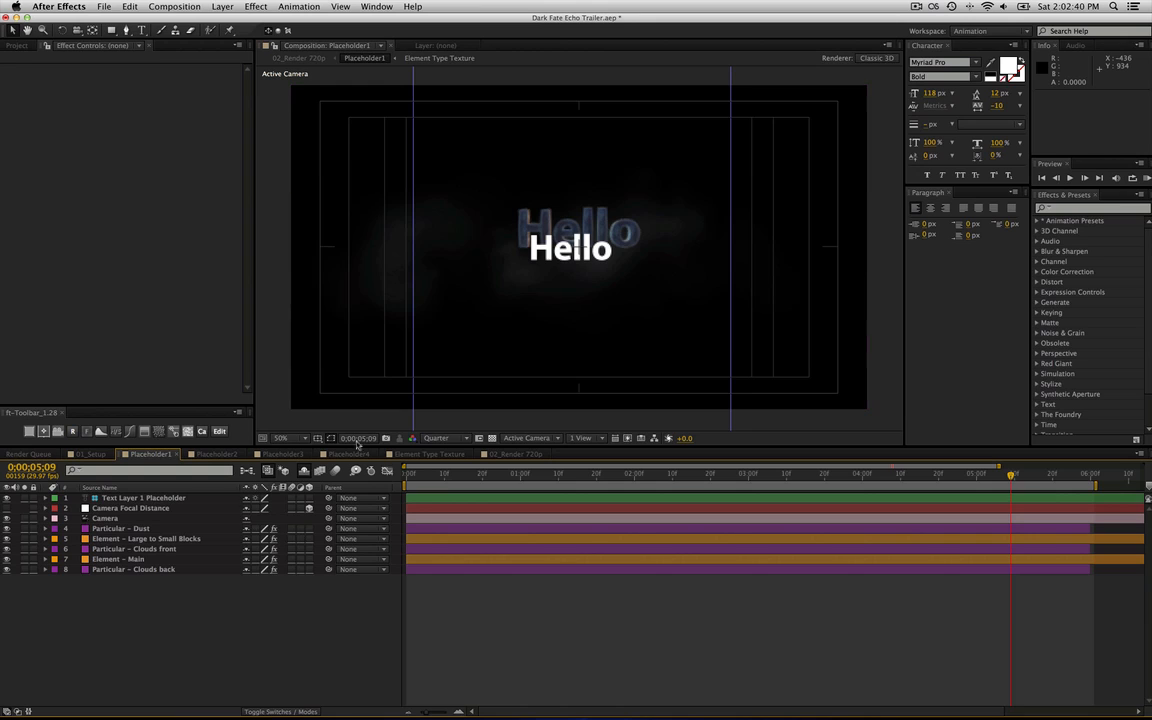
left_click(137, 569)
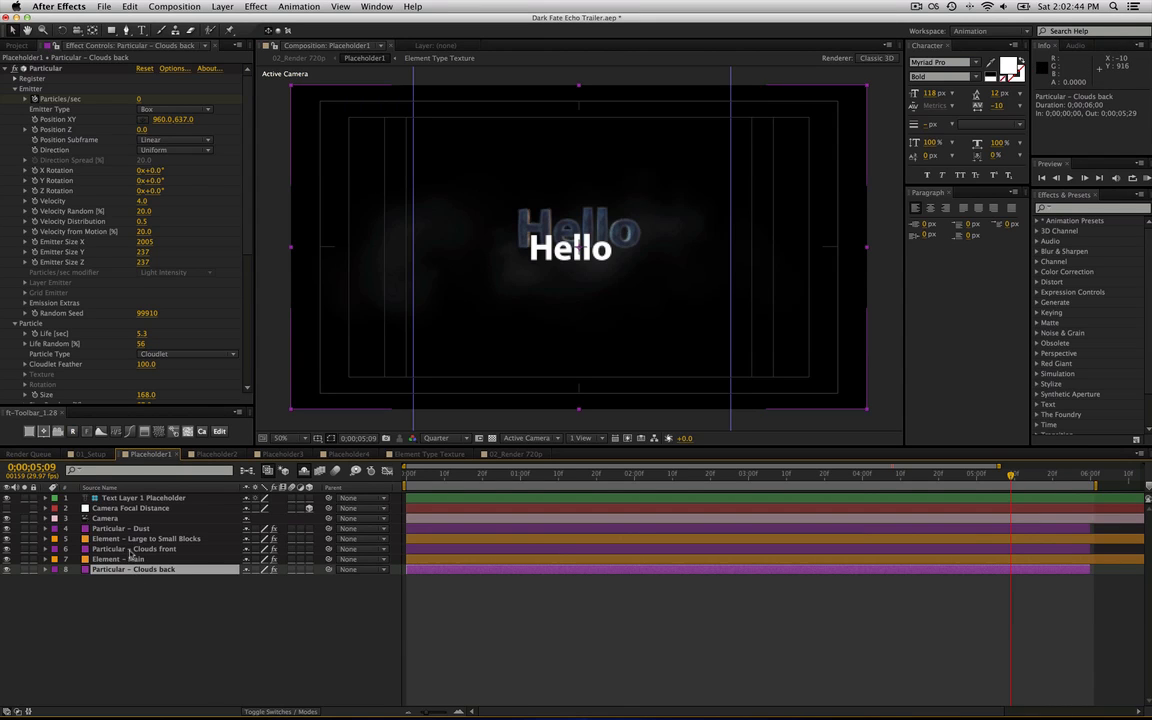
right_click(130, 550)
left_click(106, 531)
left_click(125, 528)
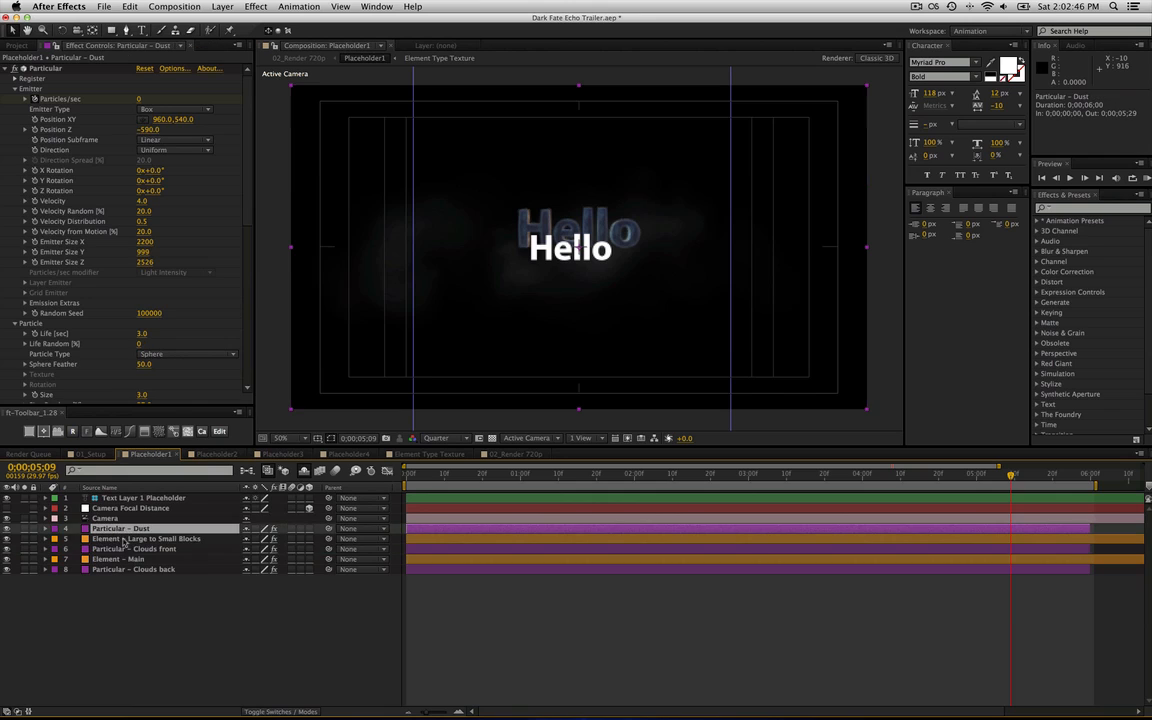
left_click(122, 549, "super")
left_click(110, 569, "super")
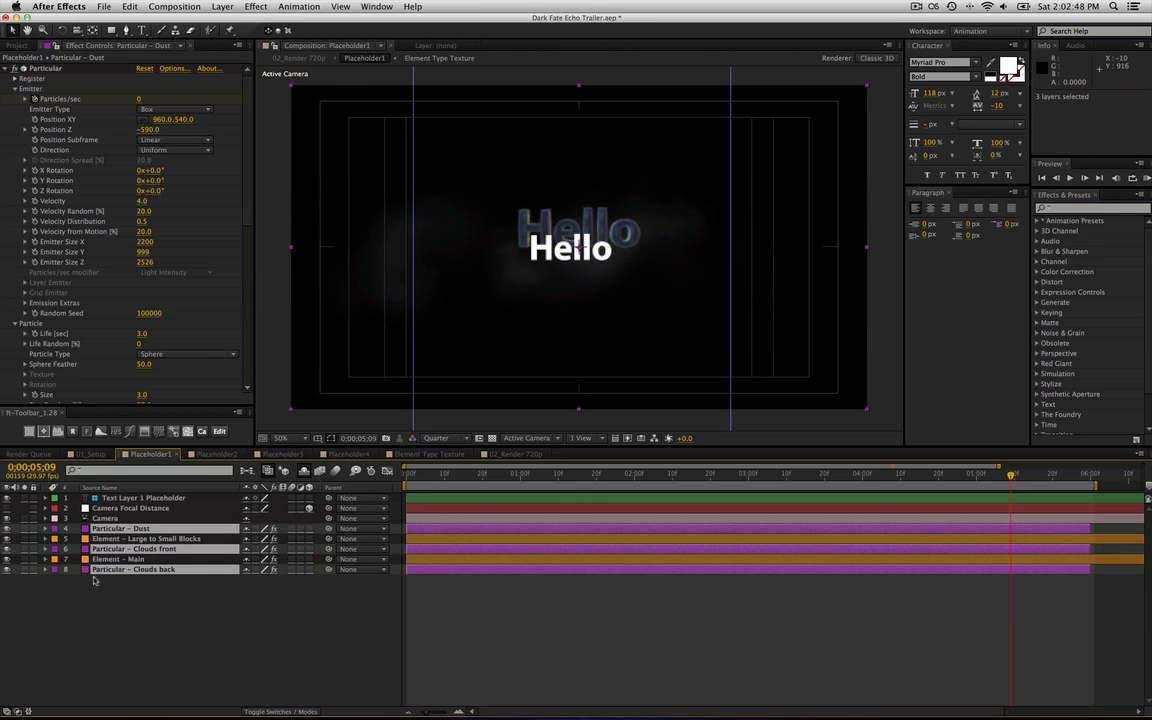
left_click(25, 528)
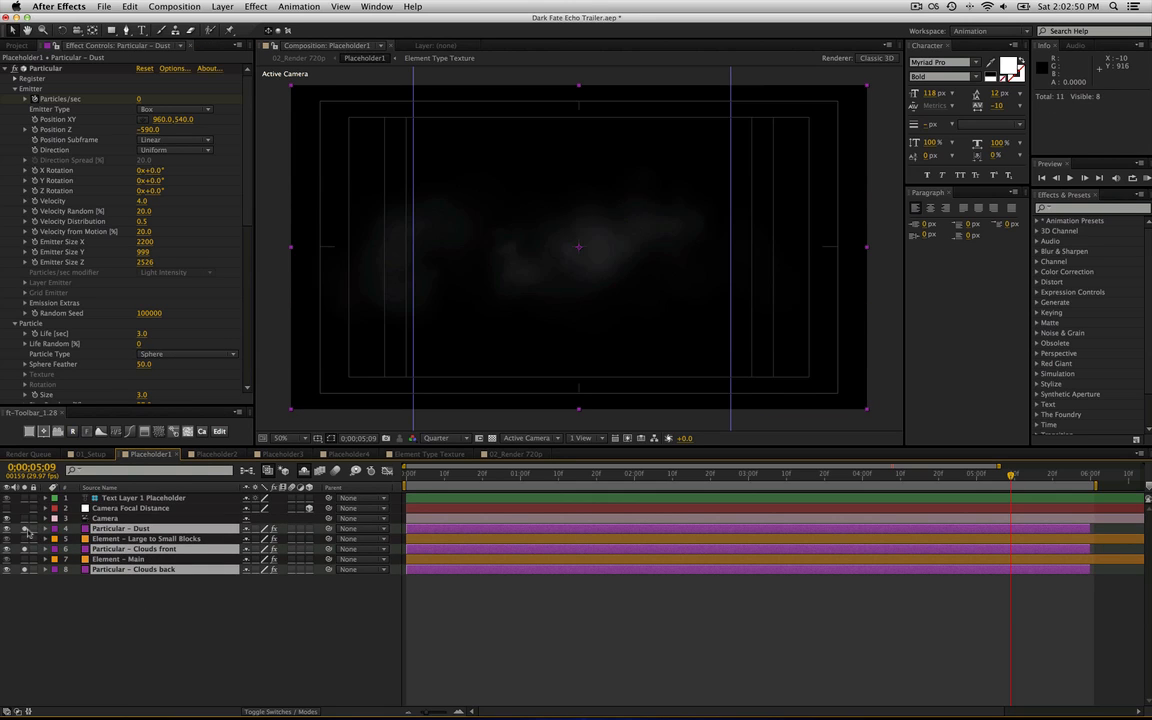
left_click(25, 528)
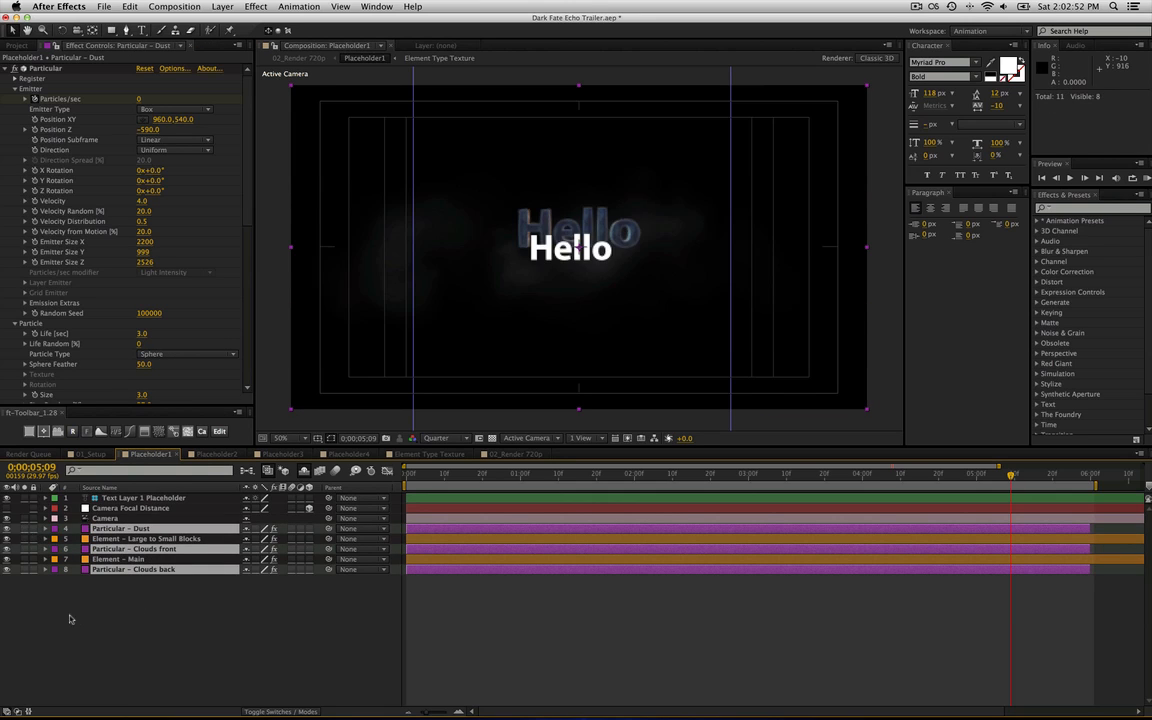
Inspect the Particular settings of the Clouds front, Clouds back and Dust layers one after another.
left_click(146, 551)
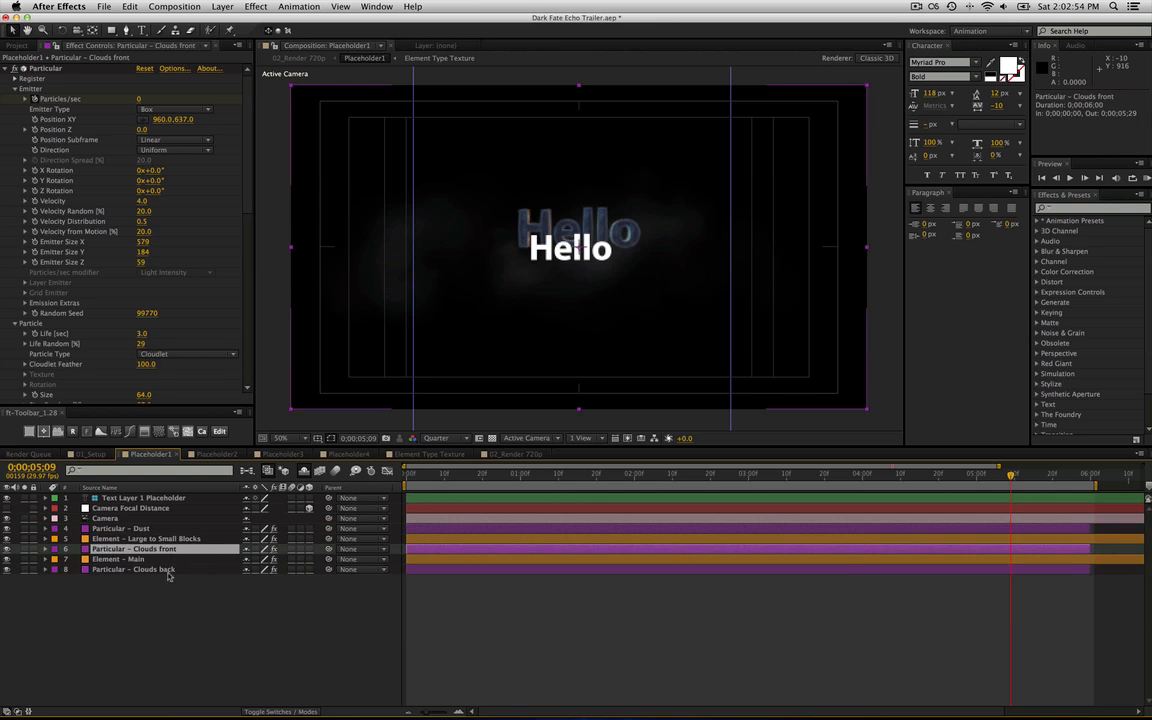
left_click(168, 572)
left_click(172, 529)
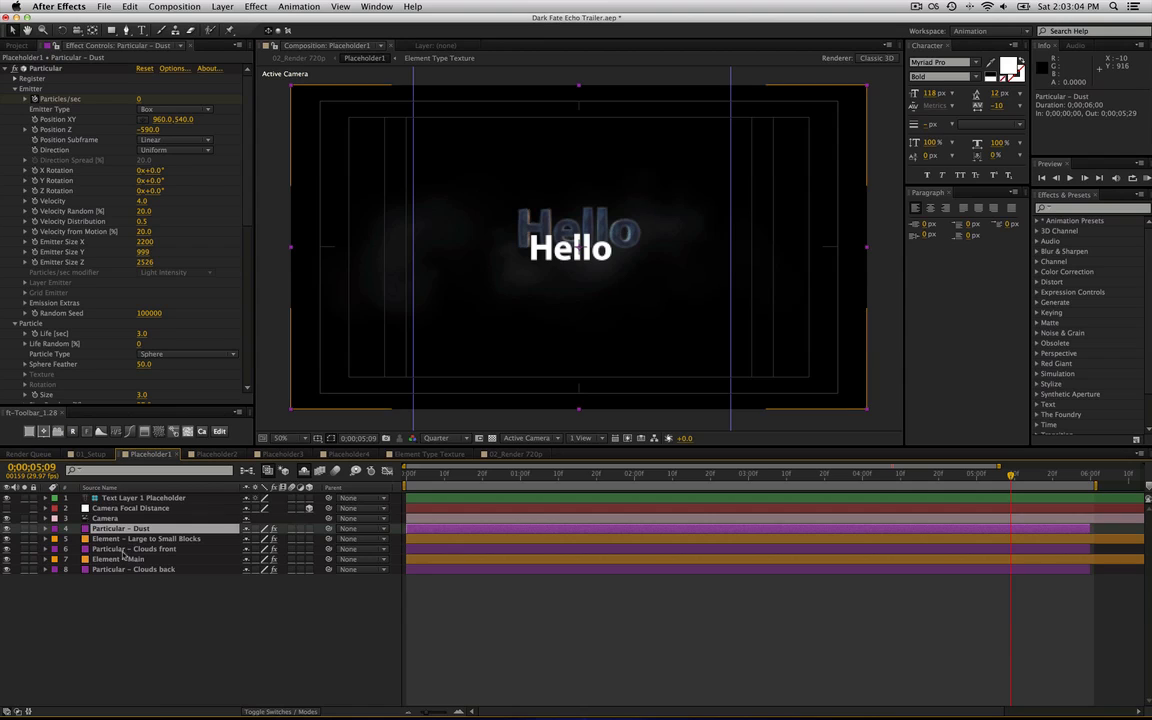
Solo the Element - Large to Small Blocks layer and preview its animation around 0;00;01;13.
left_click(132, 541)
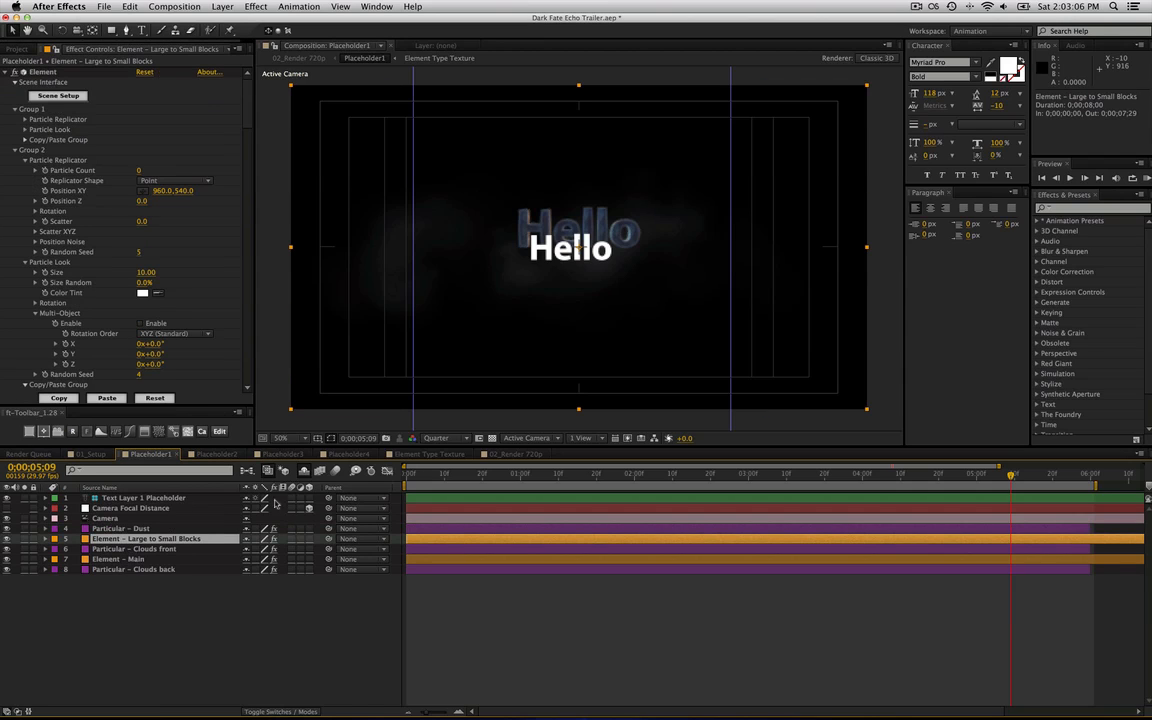
left_click(24, 538)
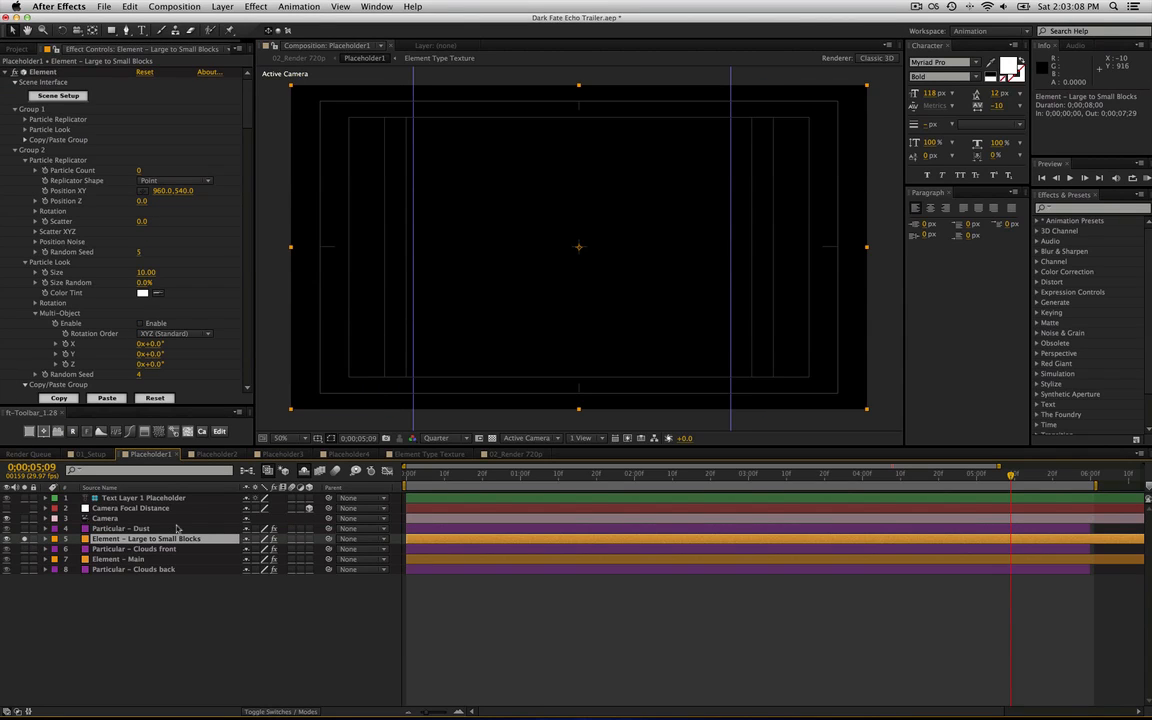
left_click(565, 474)
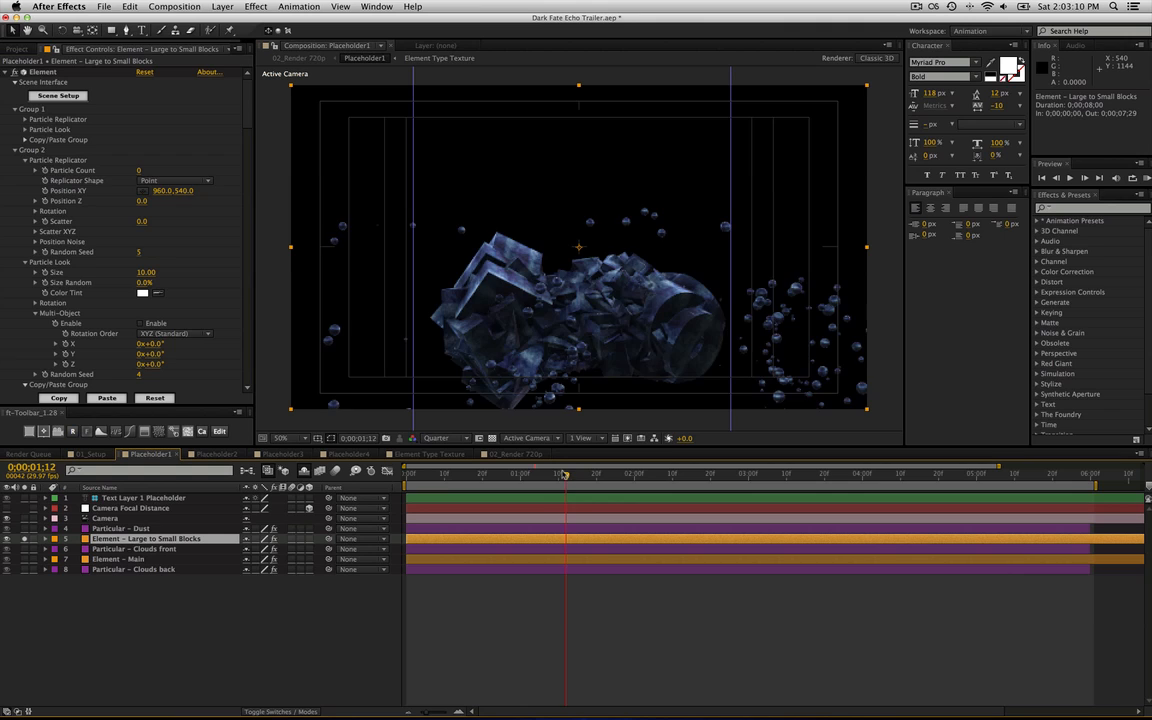
mouse_move(565, 474)
left_mouse_down()
mouse_move(513, 473)
mouse_move(584, 461)
left_mouse_up()
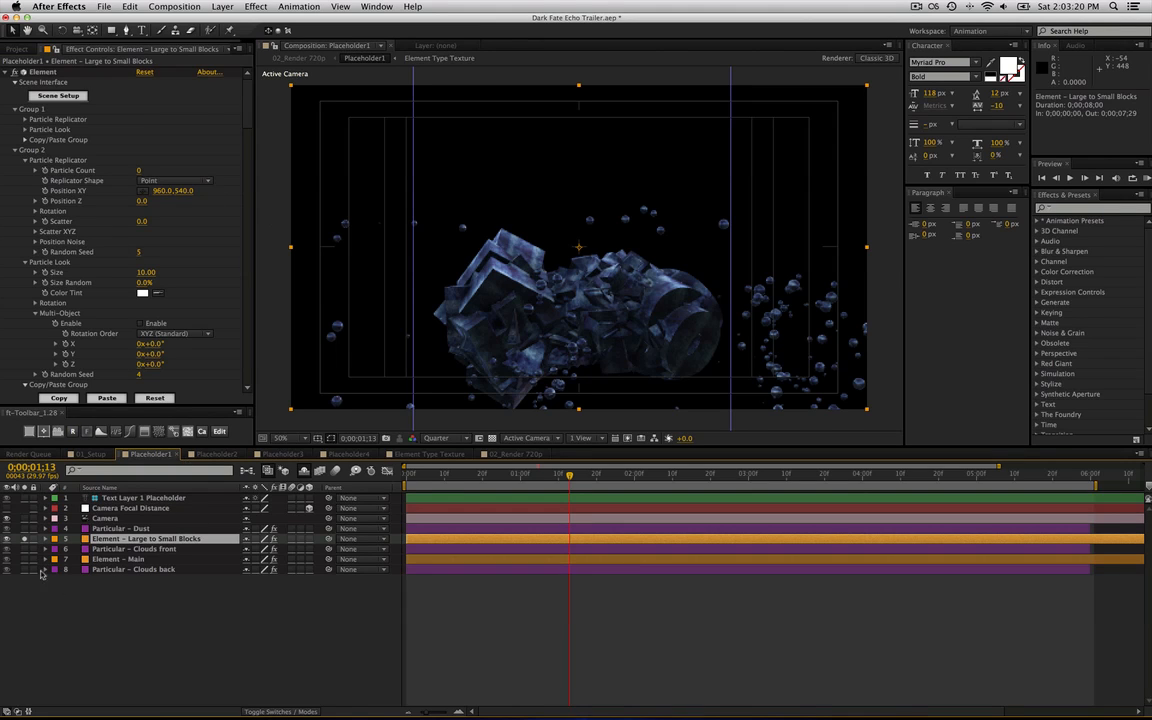
Solo only the Element - Main layer, preview its title animation up to 0;00;03;23, and turn its solo off.
left_click(26, 560)
left_click(98, 561)
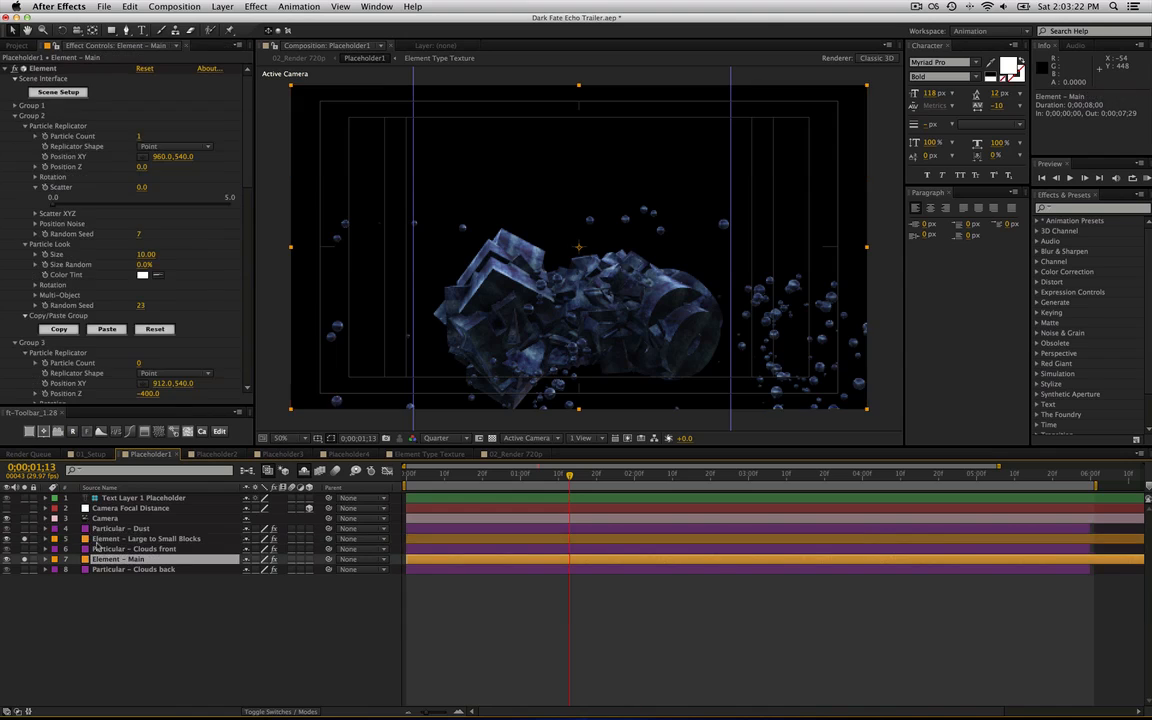
left_click(25, 540)
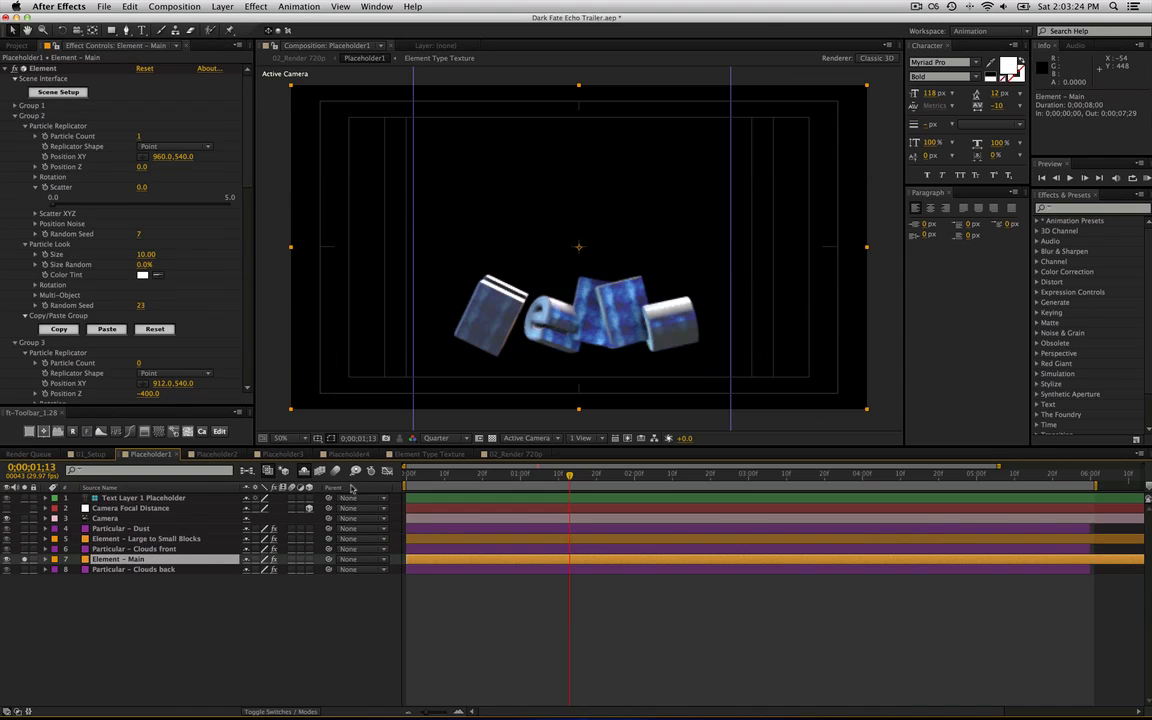
left_click_drag(543, 473, 836, 510)
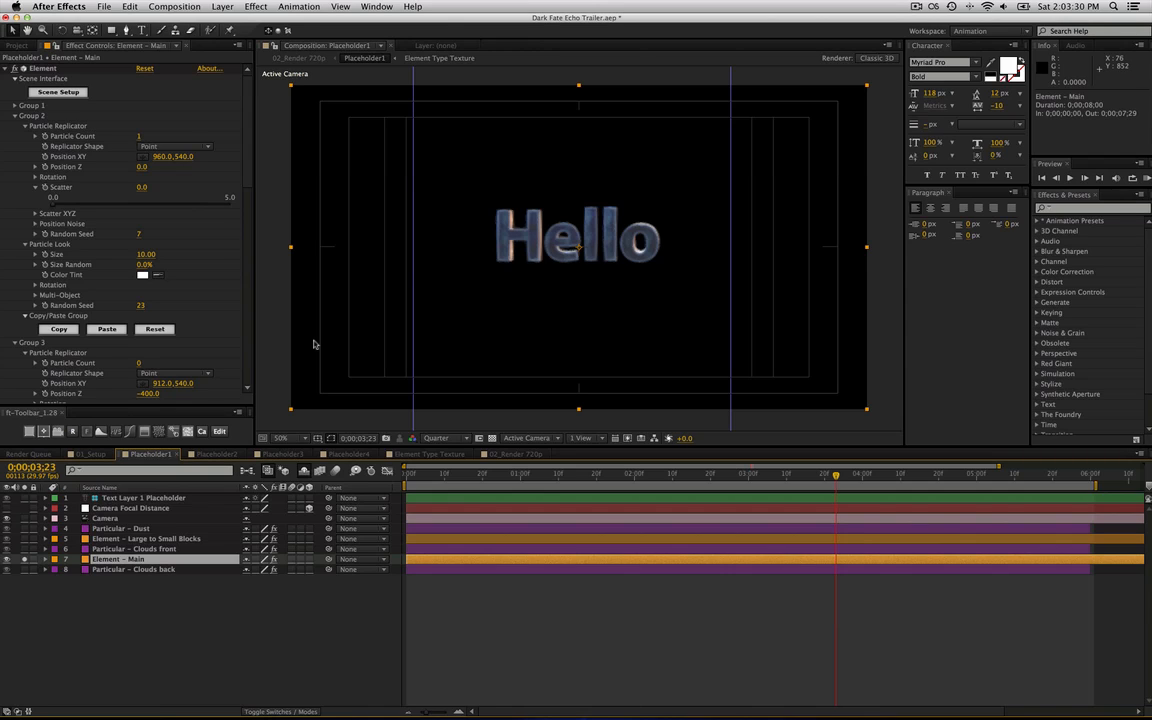
left_click(25, 560)
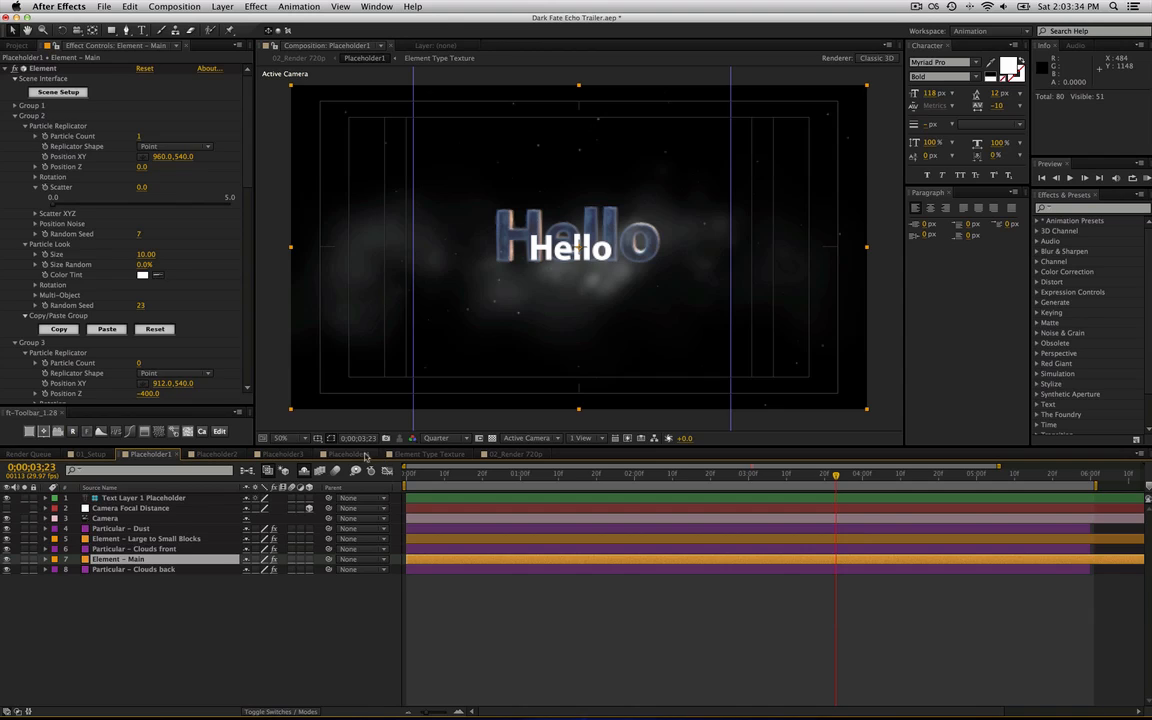
Return to Placeholder4, reveal the mask paths of the Paste Logo/Mask Here layer and select all its masks.
left_click(366, 457)
left_click(126, 509)
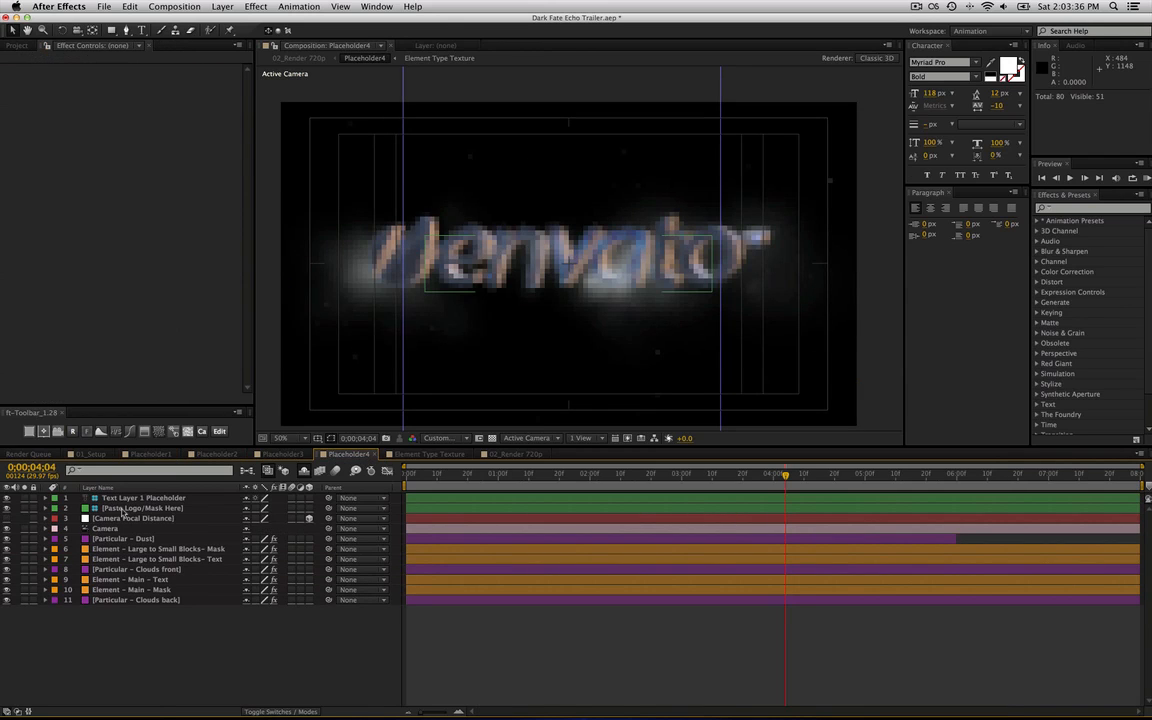
left_click(125, 511)
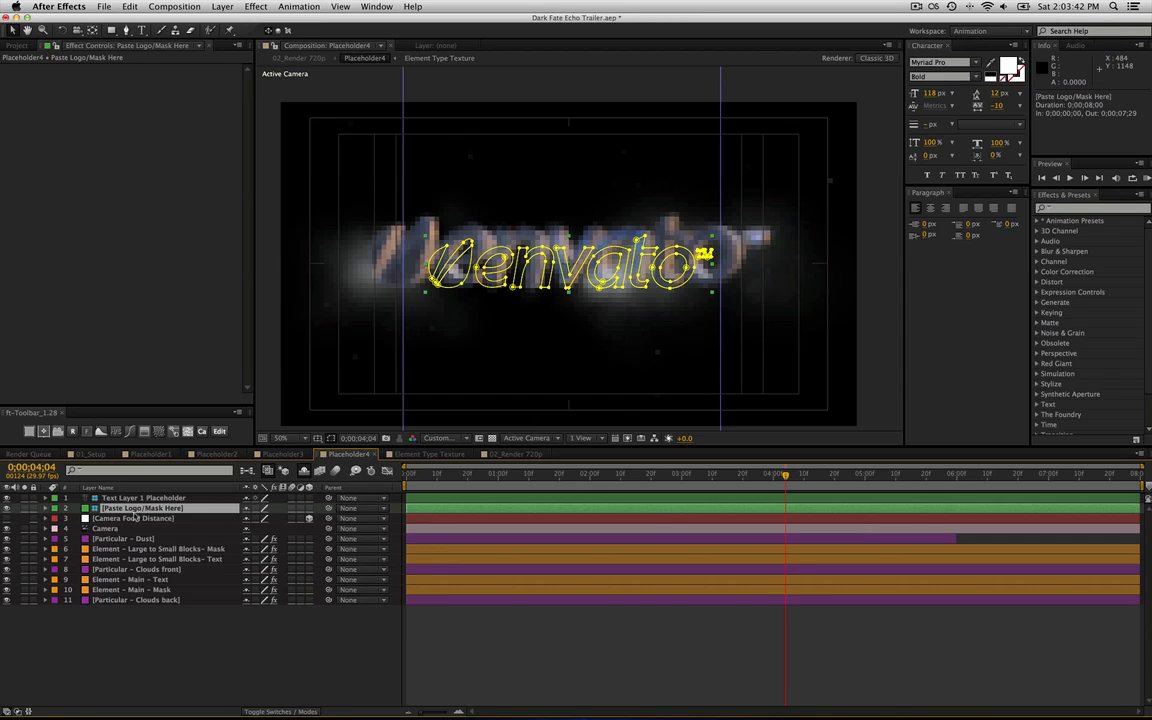
key("m")
scroll(127, 641, "down", 5)
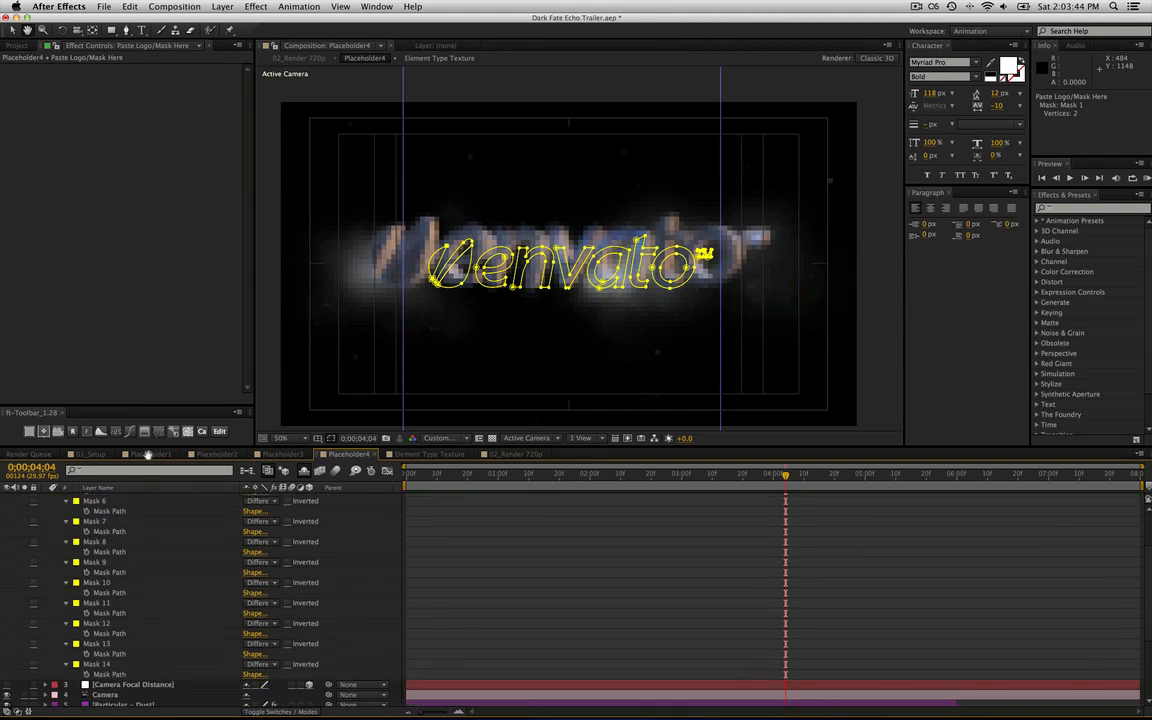
left_click(120, 648)
key("super+a")
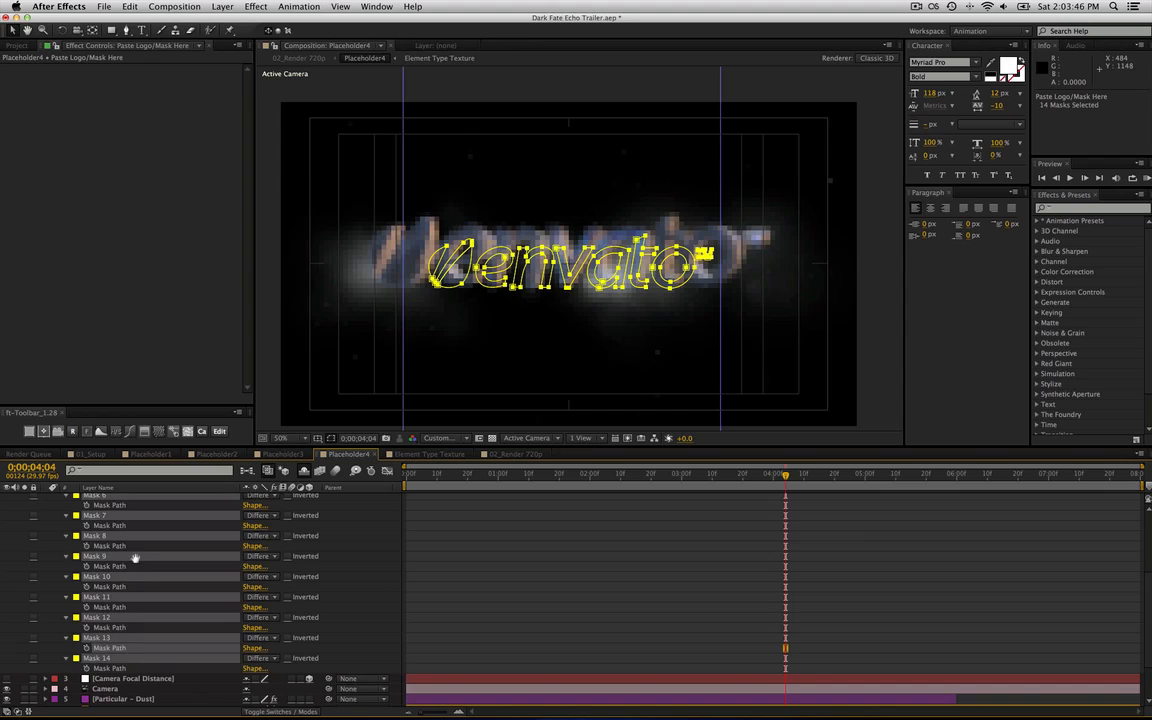
Deselect the logo masks in Placeholder4 and switch to the 01_Setup composition.
left_click_drag(134, 556, 160, 617)
left_click(417, 355)
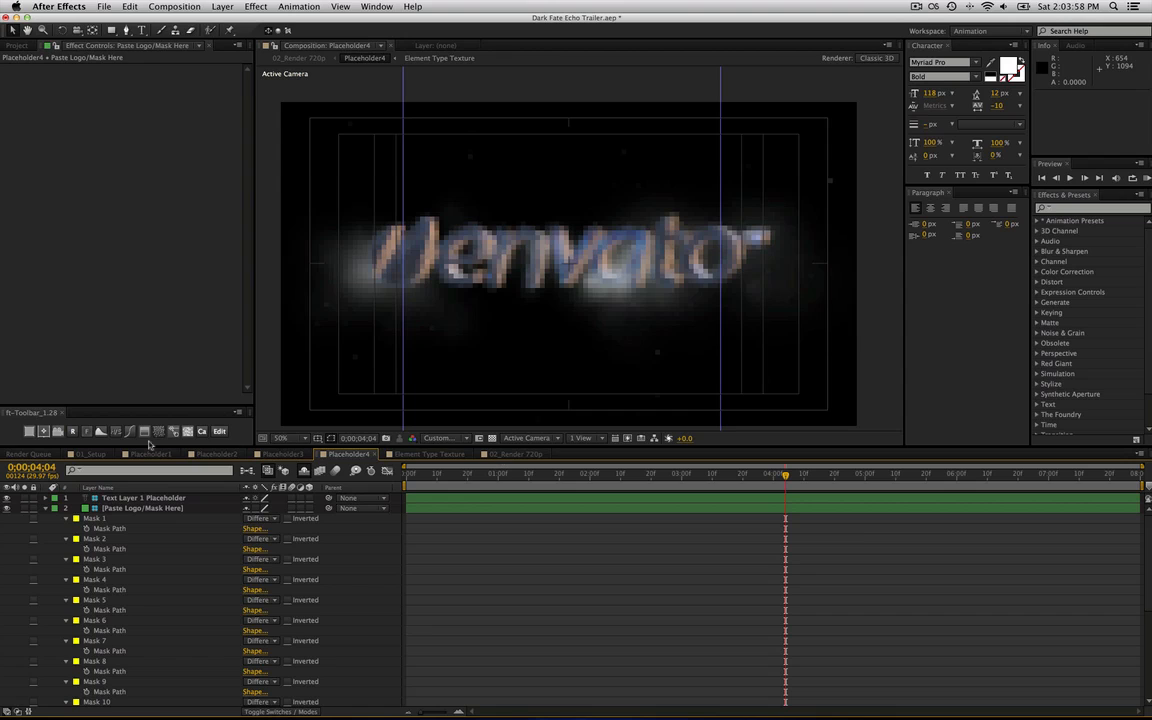
left_click(90, 454)
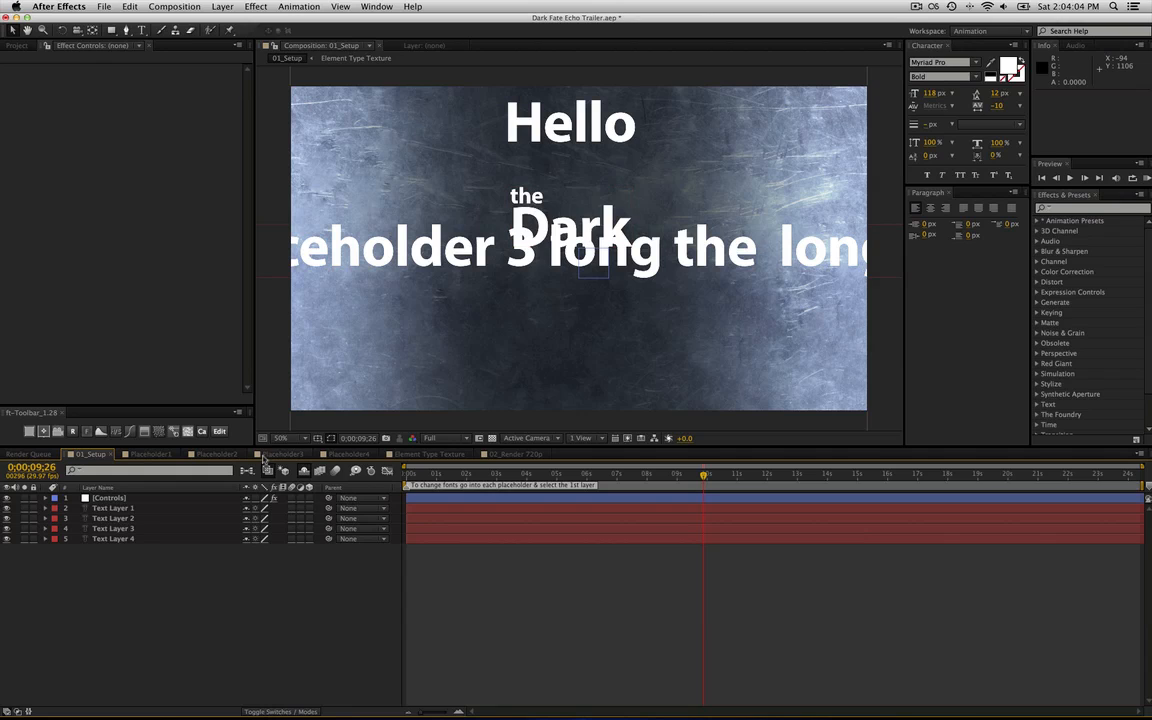
In 02_Render 720p at 0;00;07;24, move both Part 2 Lens Flare layers down toward the lower edge of the title.
left_click(512, 454)
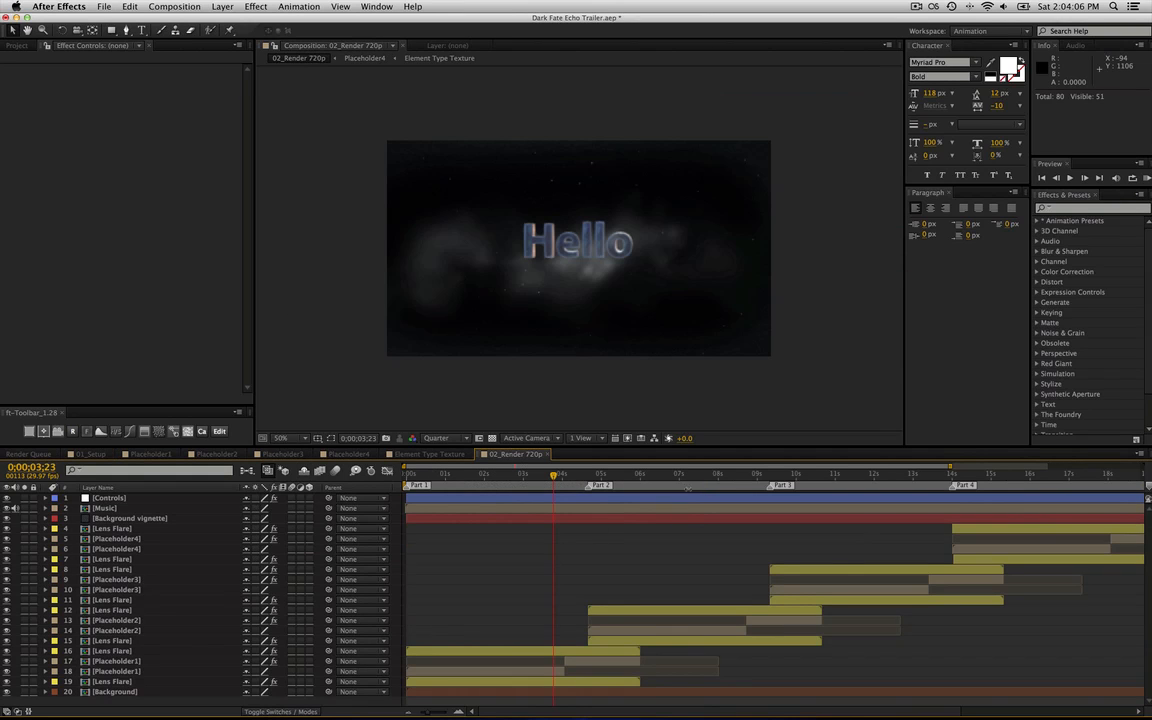
left_click(712, 479)
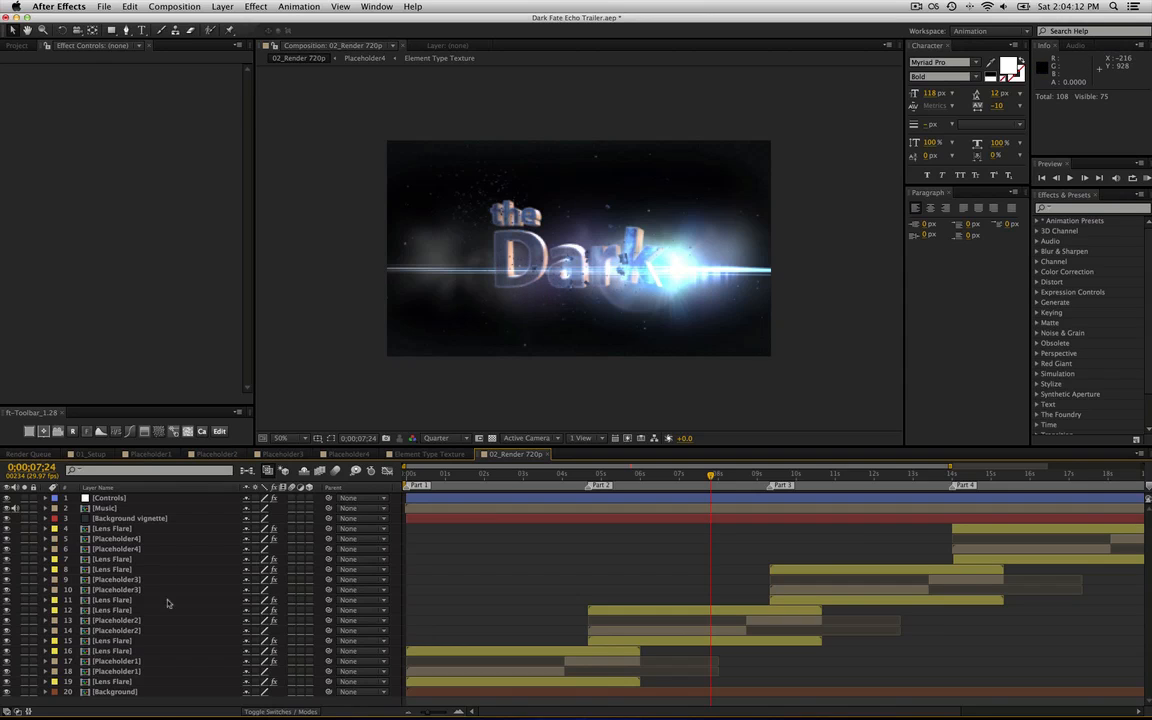
left_click(595, 611)
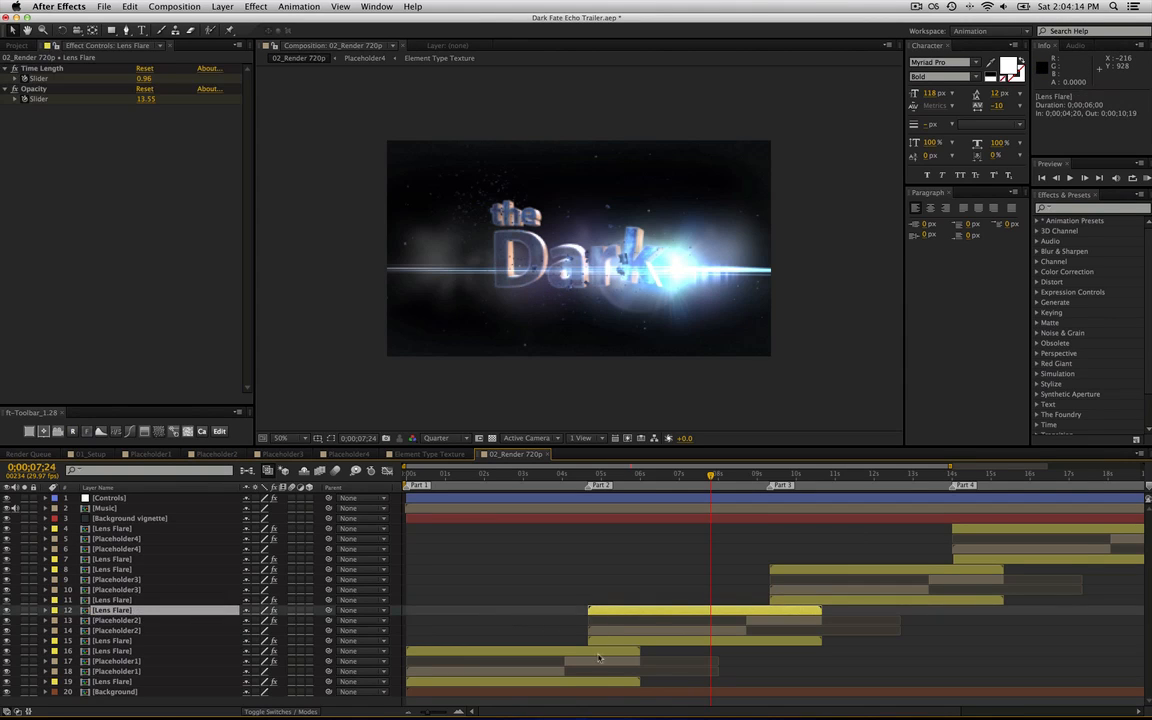
left_click(603, 642, "shift")
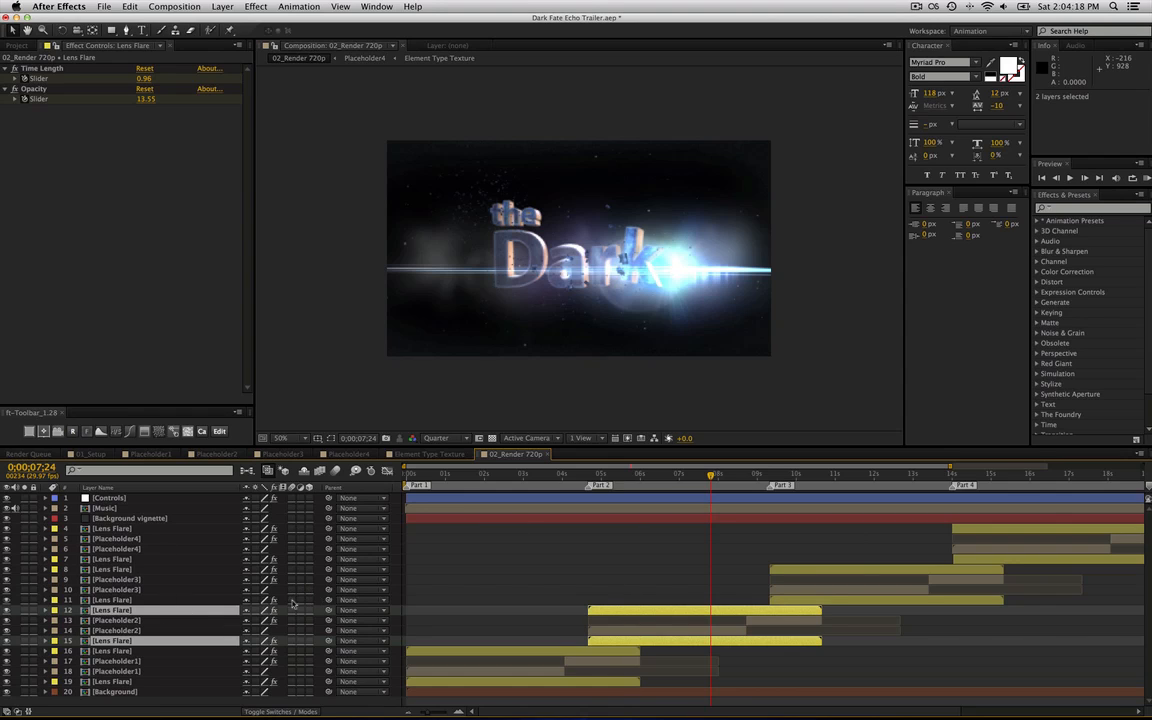
key("shift+Down")
key("shift+Down")
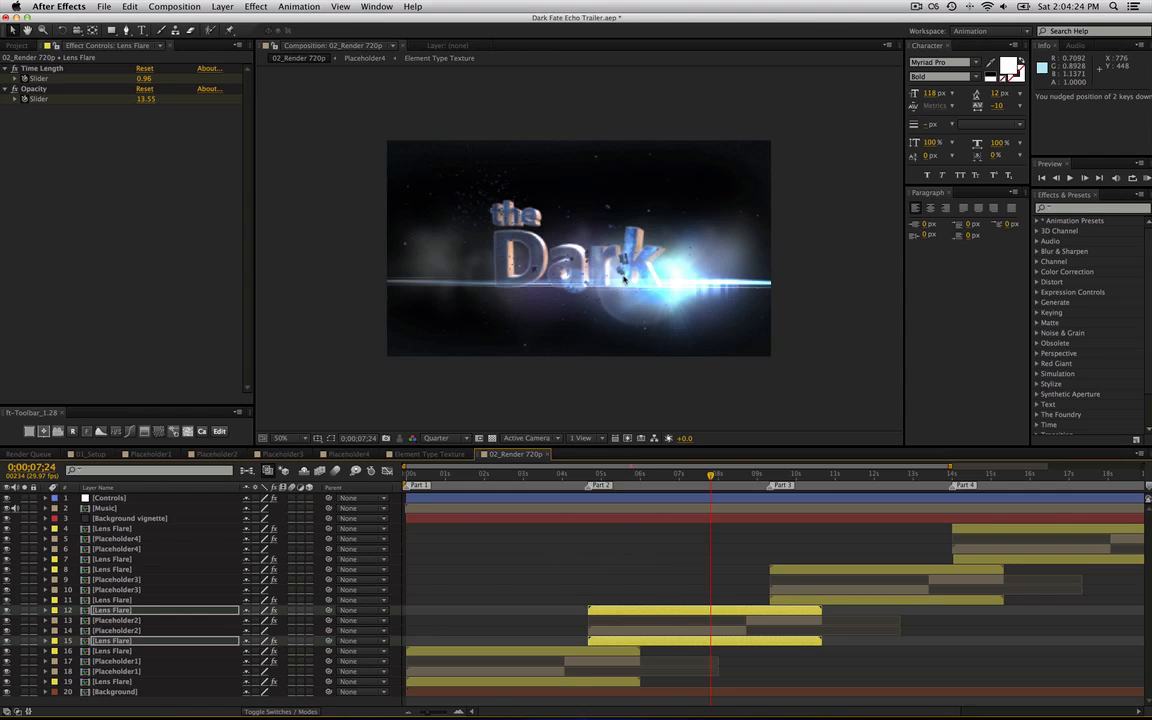
left_click(677, 580)
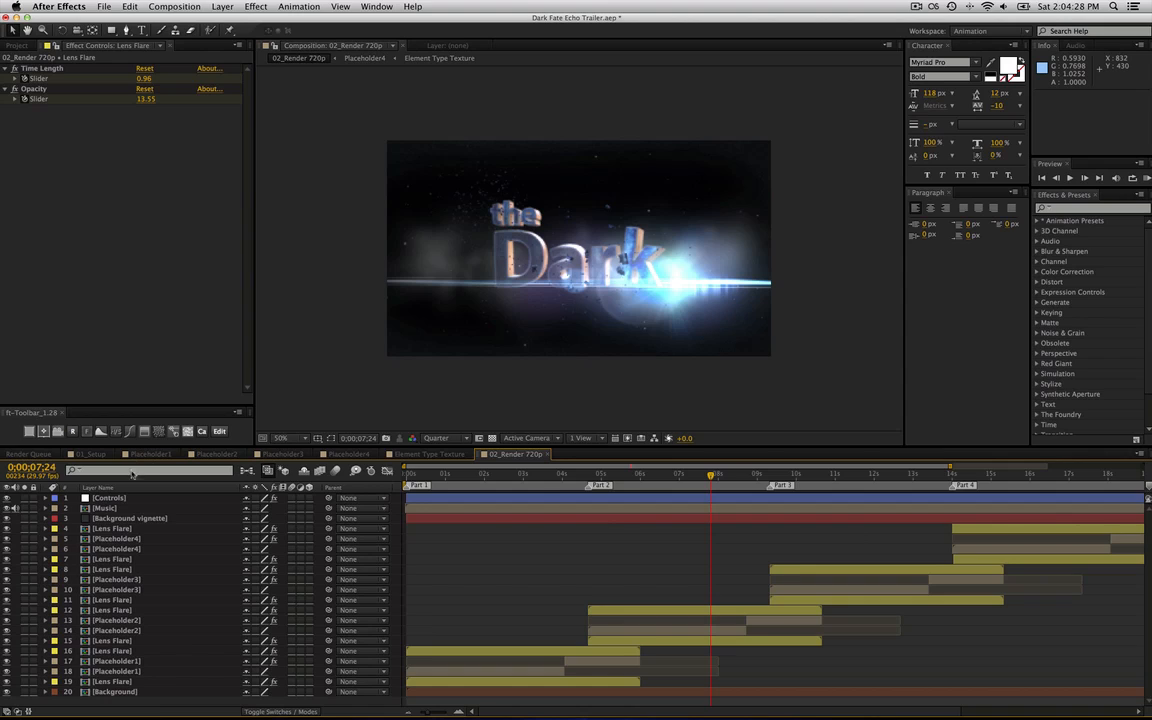
Reveal the Audio Levels and Waveform properties of the Music layer.
left_click(127, 509)
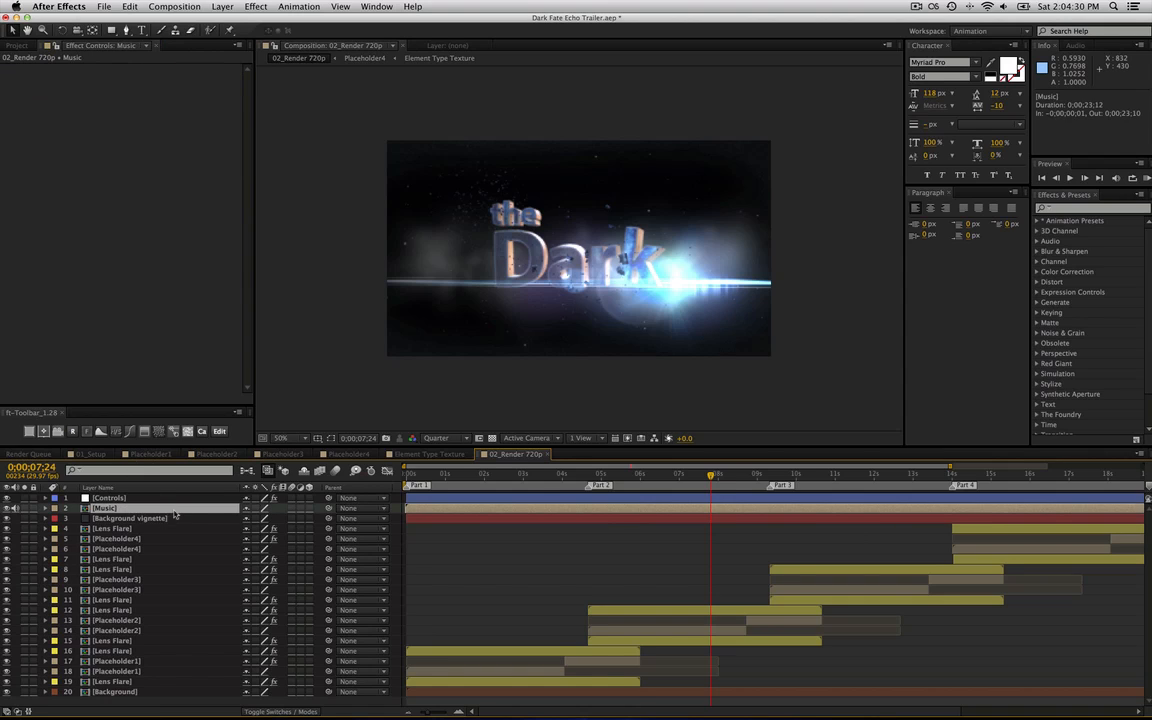
key("l")
key("l")
left_click(193, 533)
key("l")
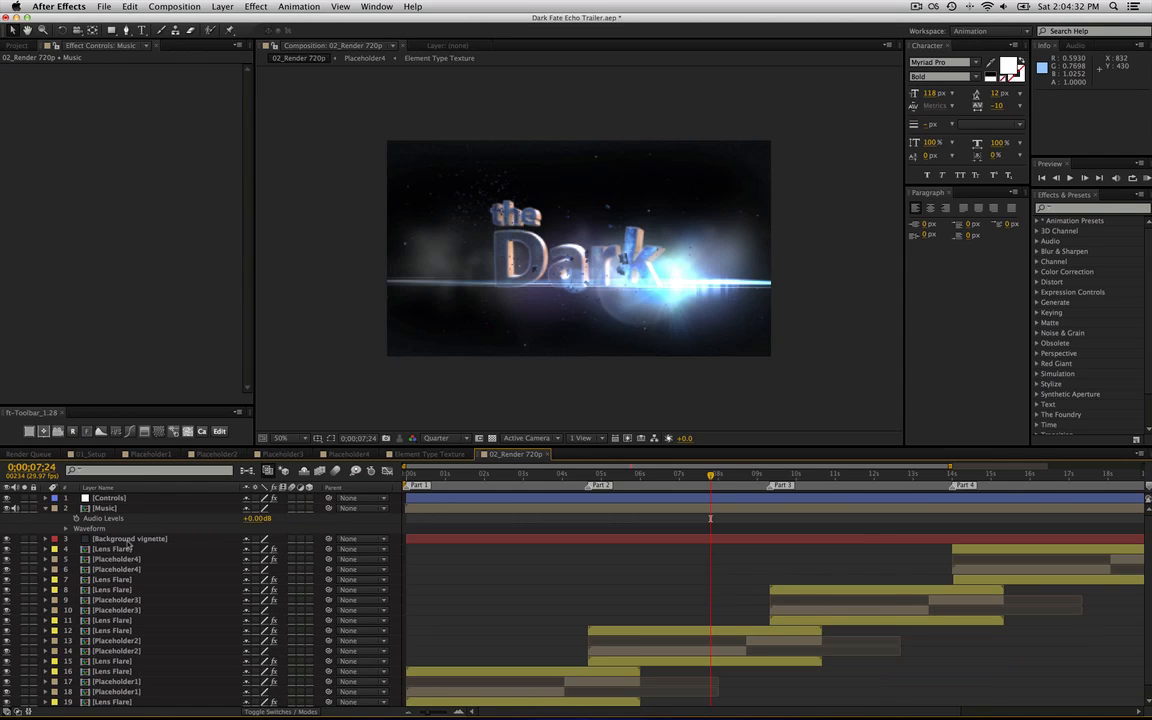
Solo the Background vignette layer to examine it, turn its solo off, and select the Background layer.
left_click(129, 540)
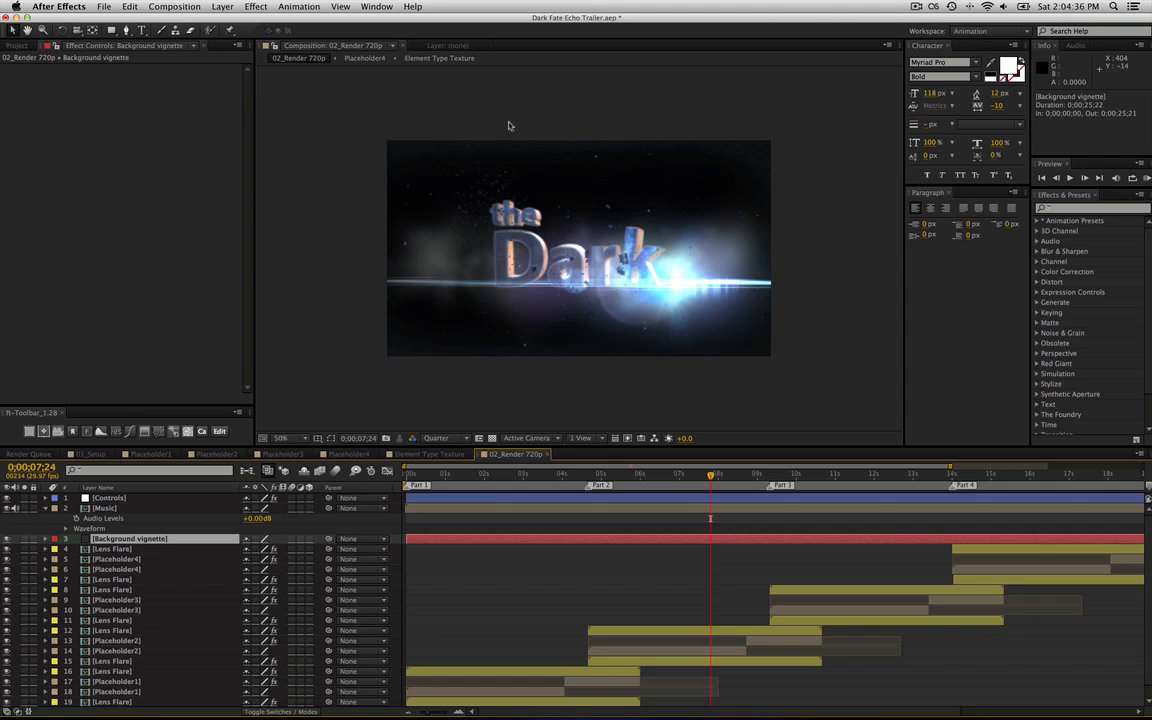
left_click(25, 539)
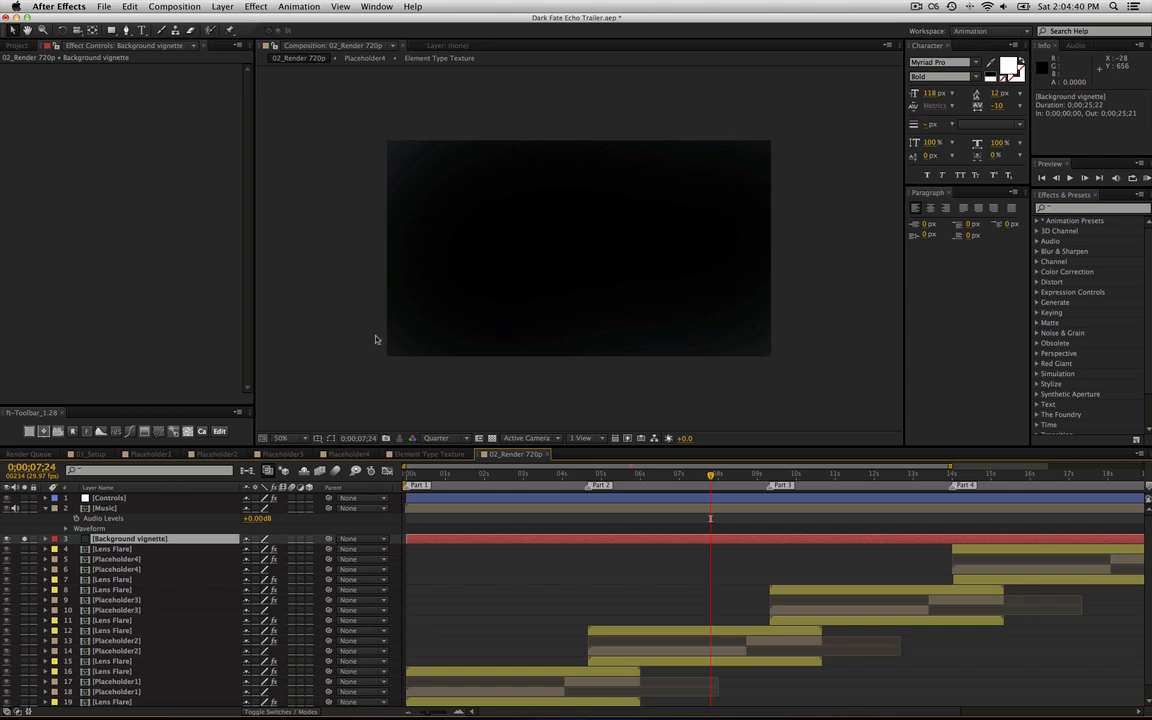
scroll(340, 300, "down", 6)
scroll(377, 330, "up", 6)
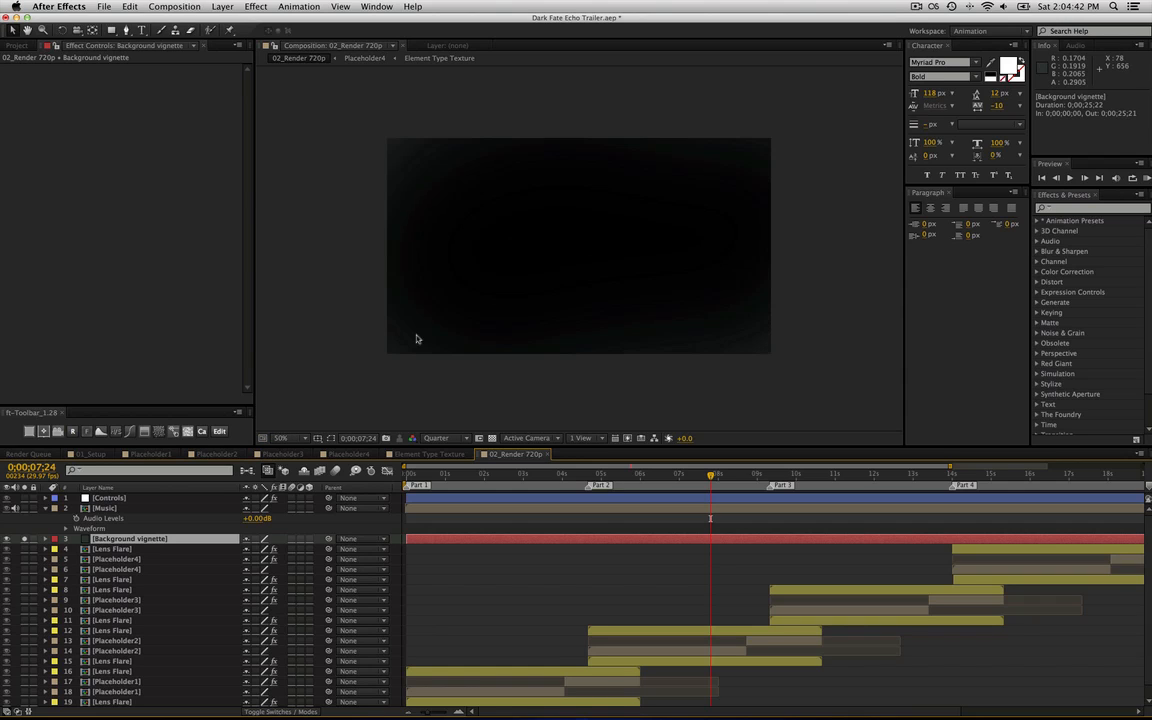
left_click_drag(534, 292, 506, 314)
key("super+z")
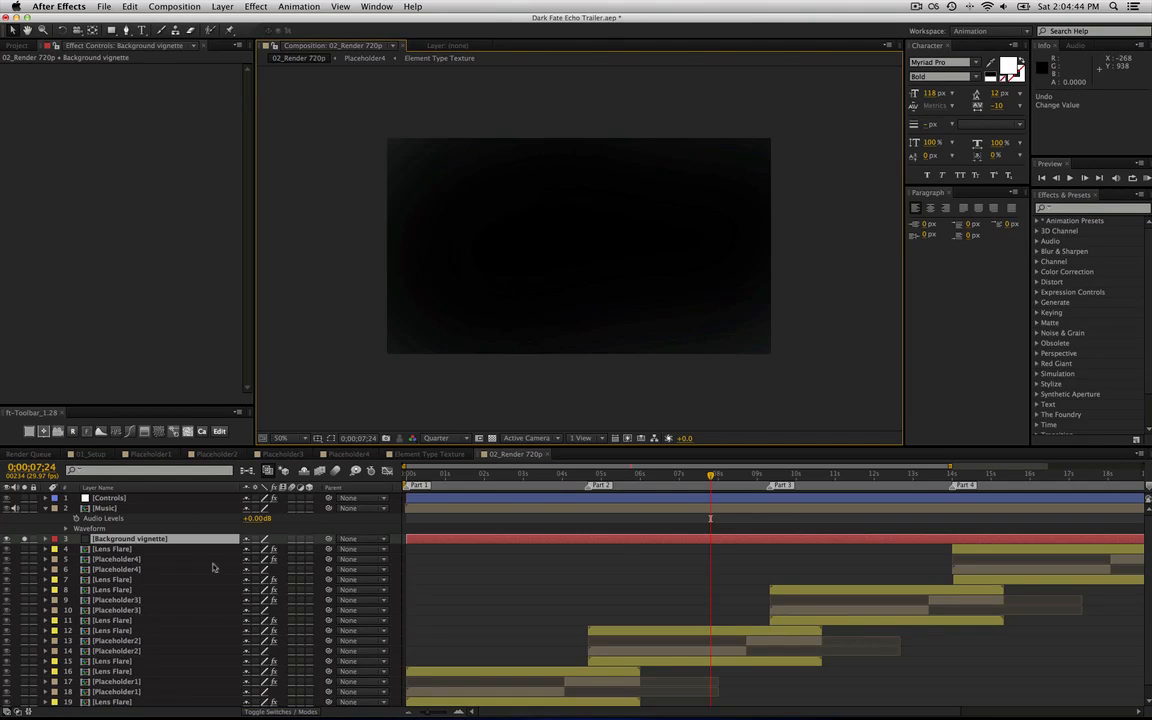
key("space")
left_click_drag(171, 584, 182, 505)
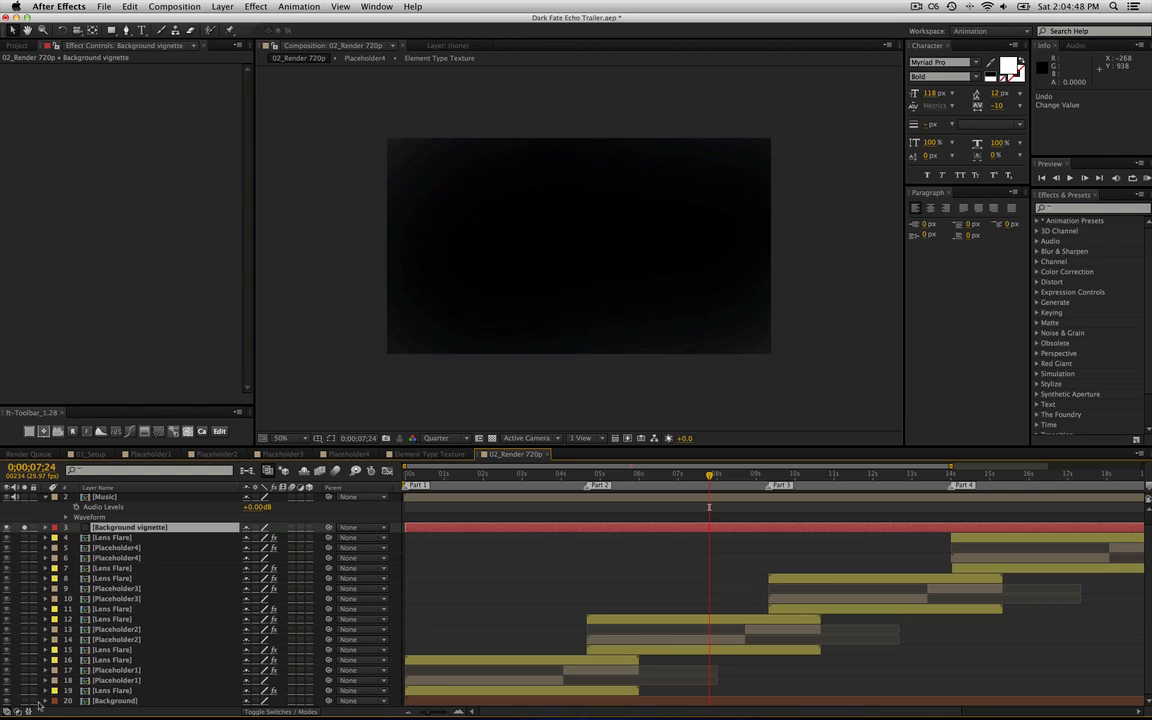
left_click(102, 702)
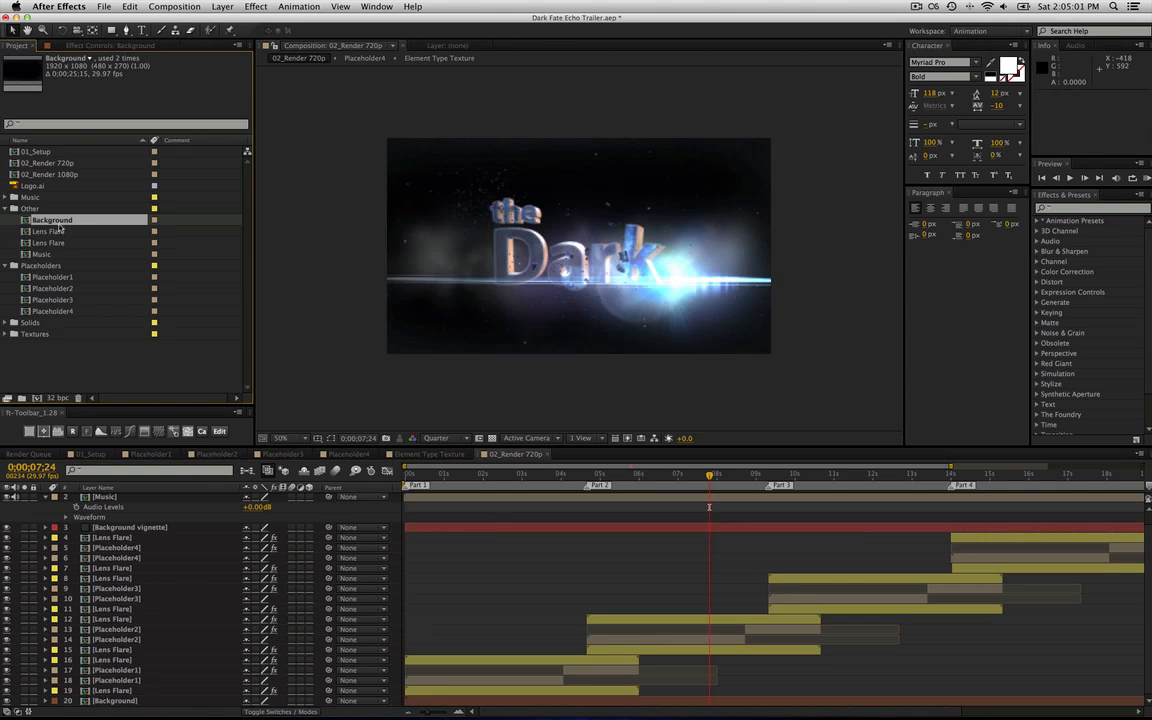
Review the Background, Lens Flare and Music compositions in the project's Other folder.
left_click(33, 210)
left_click(60, 221)
left_click(57, 233)
left_click(61, 245)
left_click(59, 255)
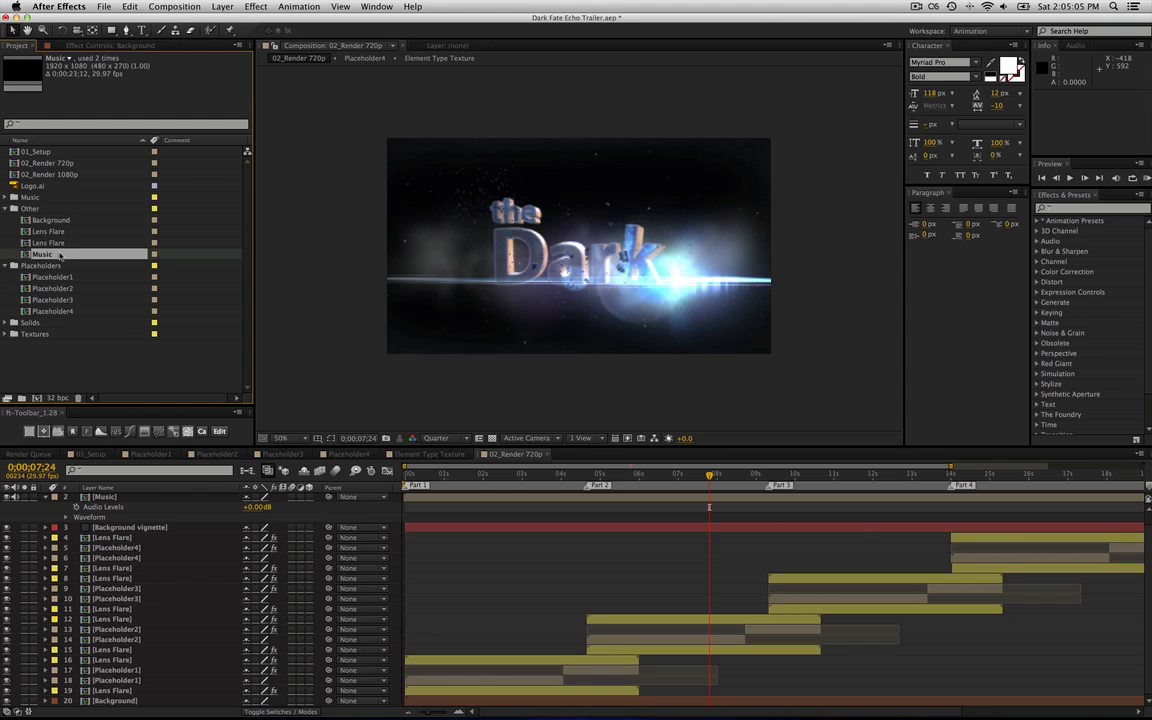
left_click(64, 222)
left_click(57, 256)
left_click(64, 221)
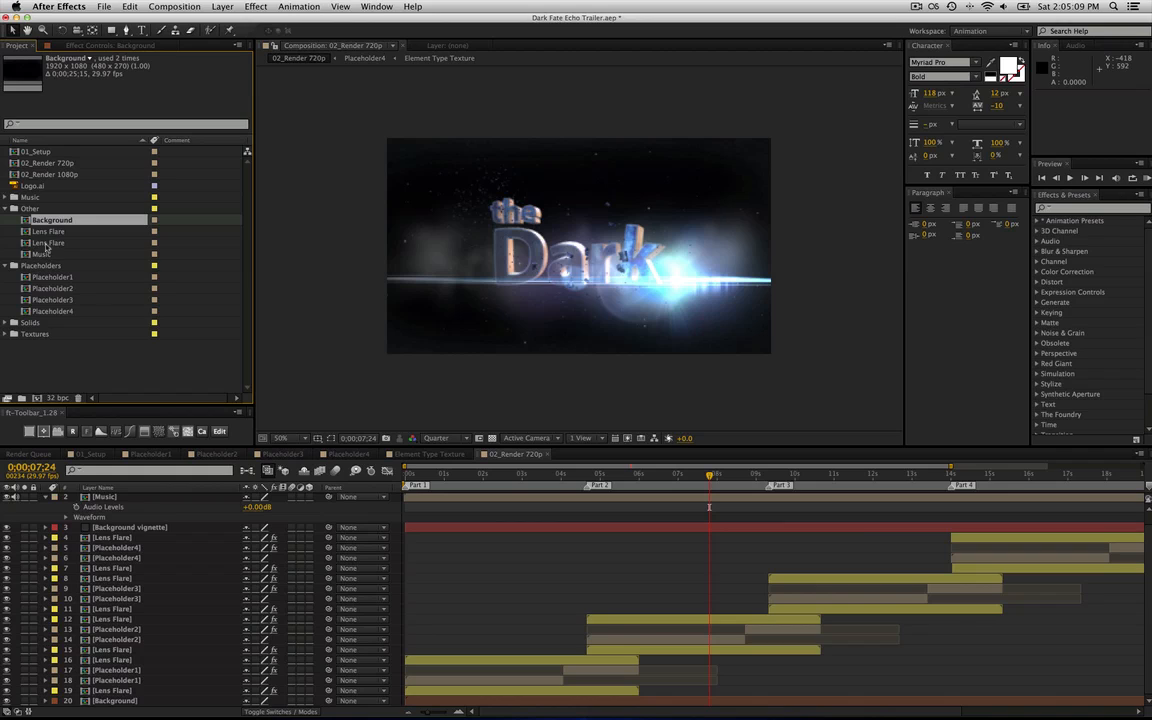
left_click(57, 231)
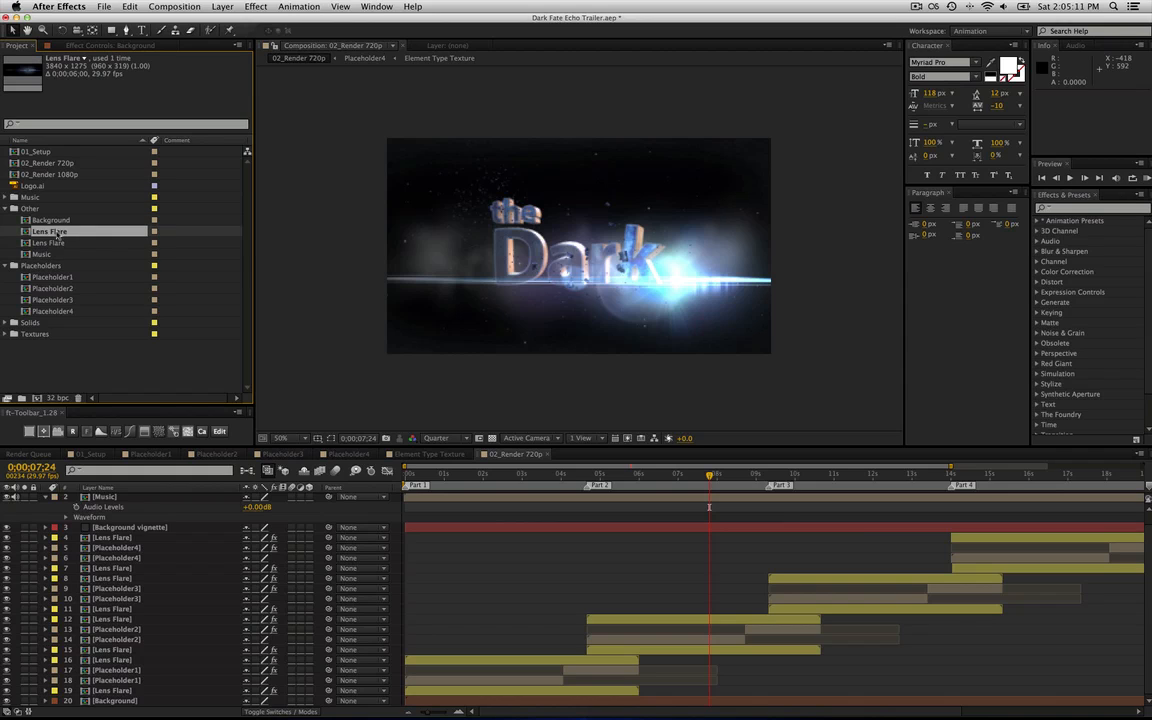
Open the 1920 x 1080 Lens Flare composition, check its Lens Flare and Camera 2 layers, and preview it at 0;00;01;14.
double_click(55, 243)
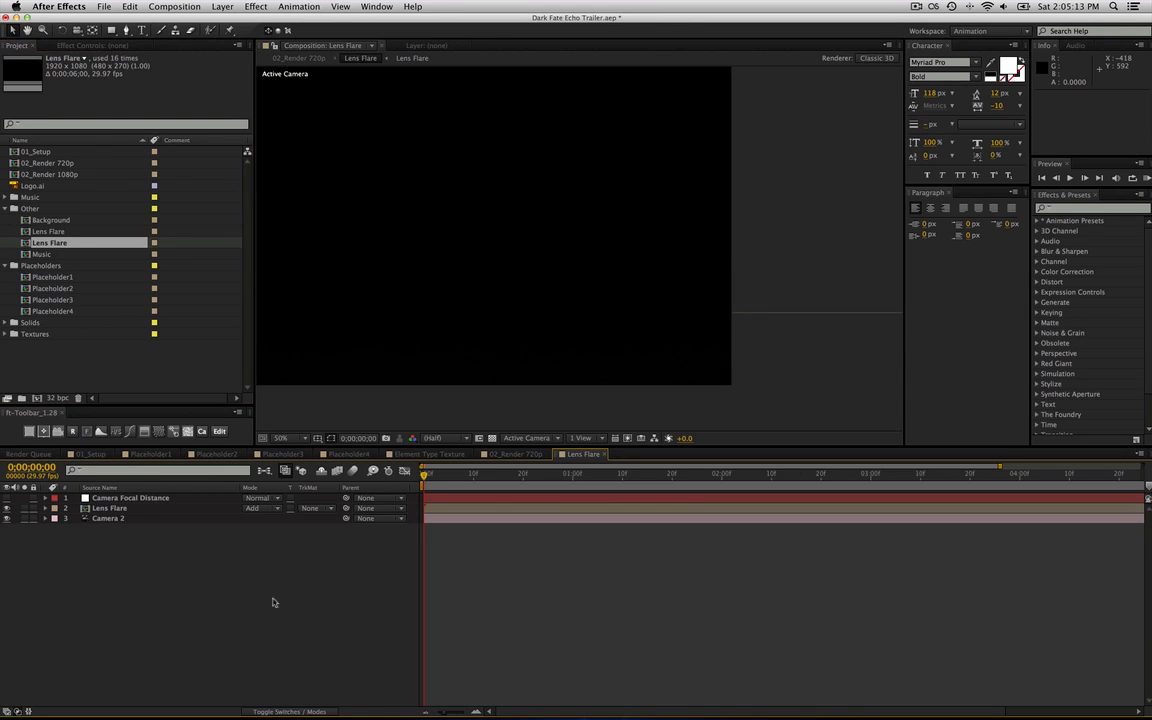
left_click(118, 509)
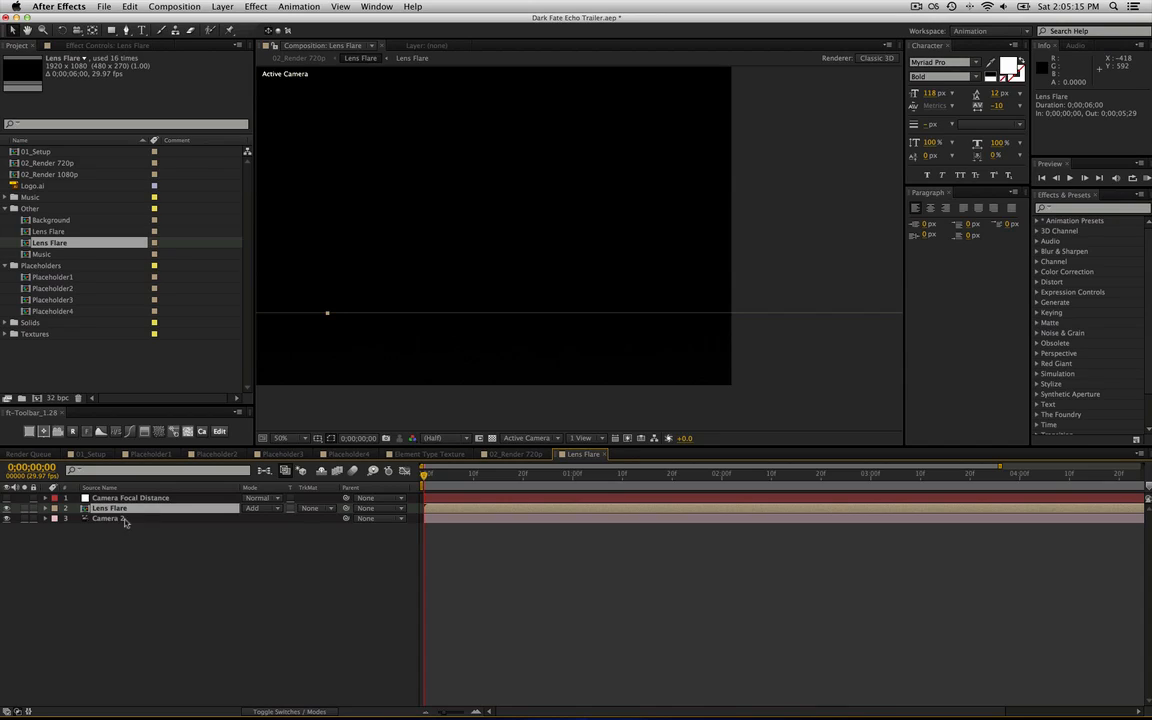
left_click(116, 519)
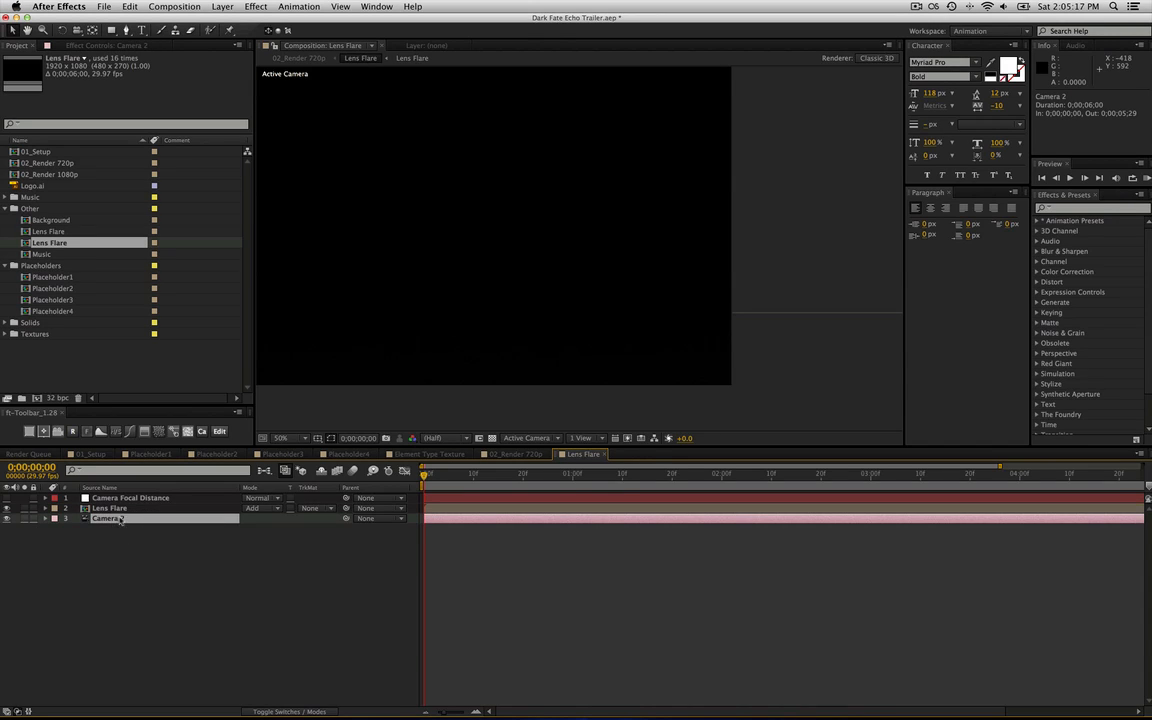
left_click(488, 475)
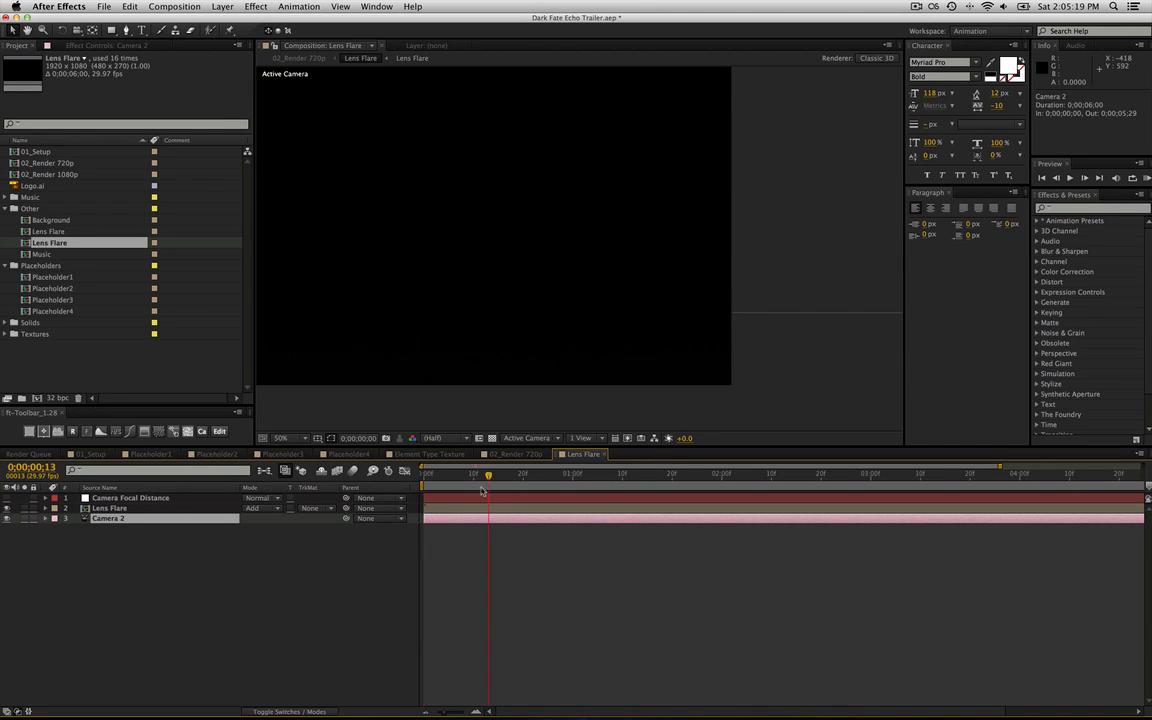
left_click(642, 479)
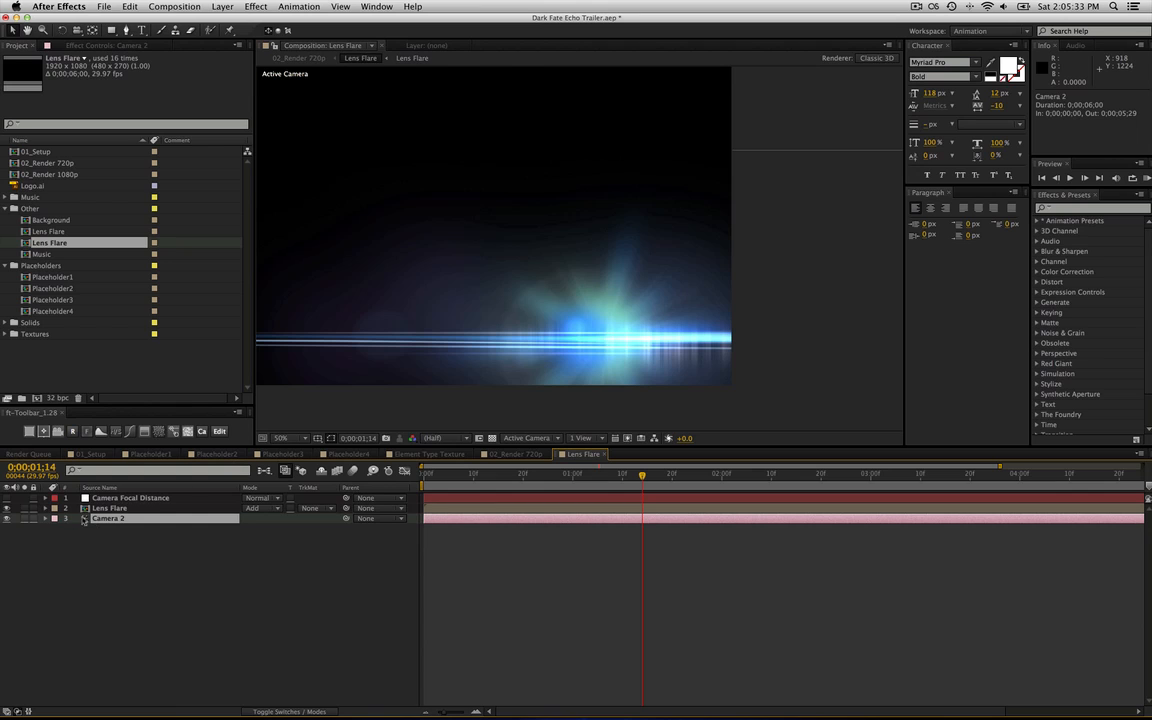
Open the nested Lens Flare composition from its layer and look through the stack of solid layers.
left_click(110, 508)
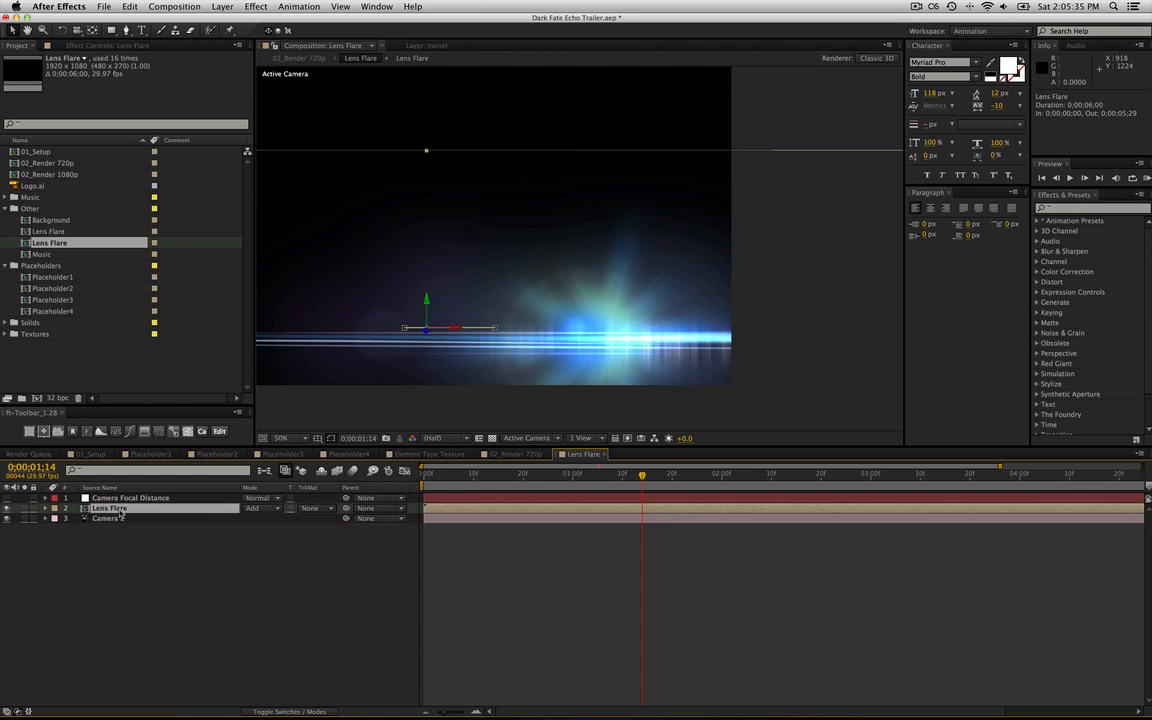
double_click(120, 512)
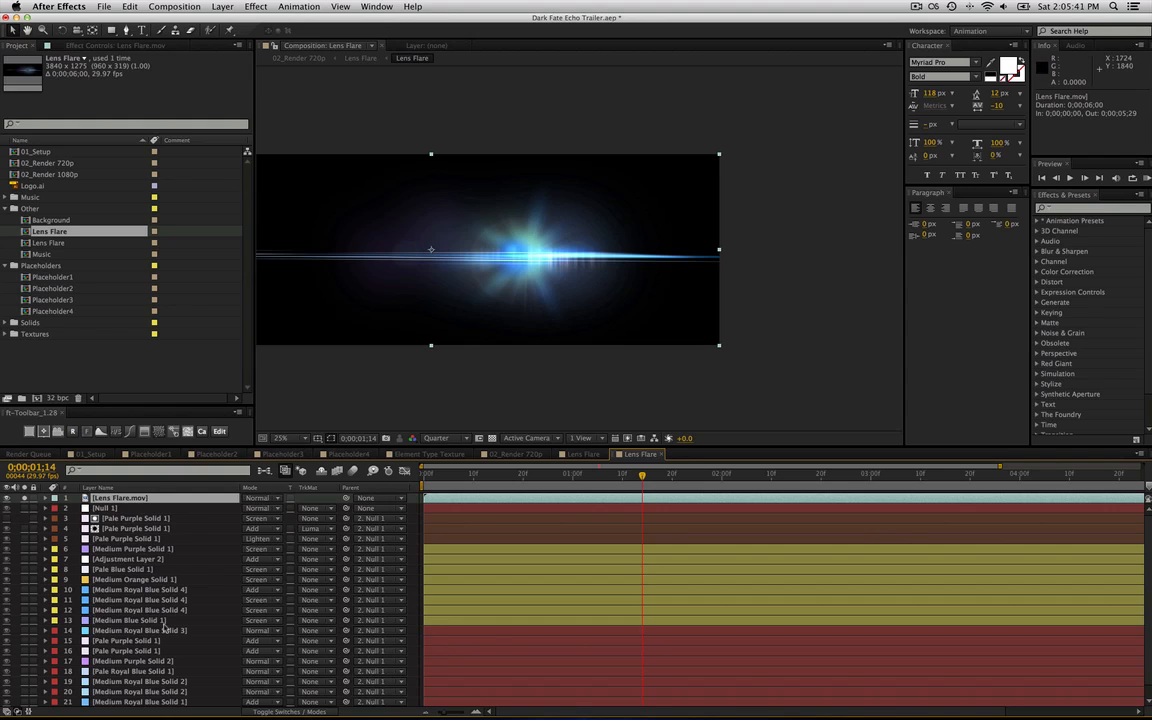
scroll(150, 560, "down", 1)
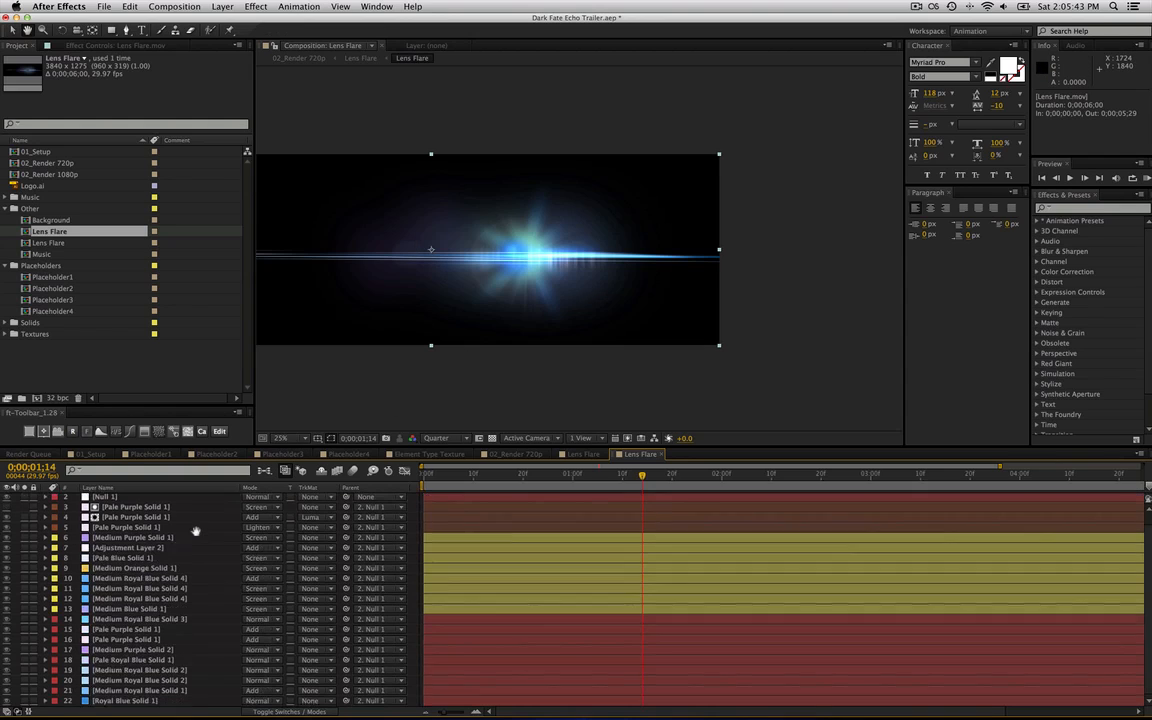
left_click_drag(150, 576, 173, 507)
left_click_drag(159, 568, 156, 583)
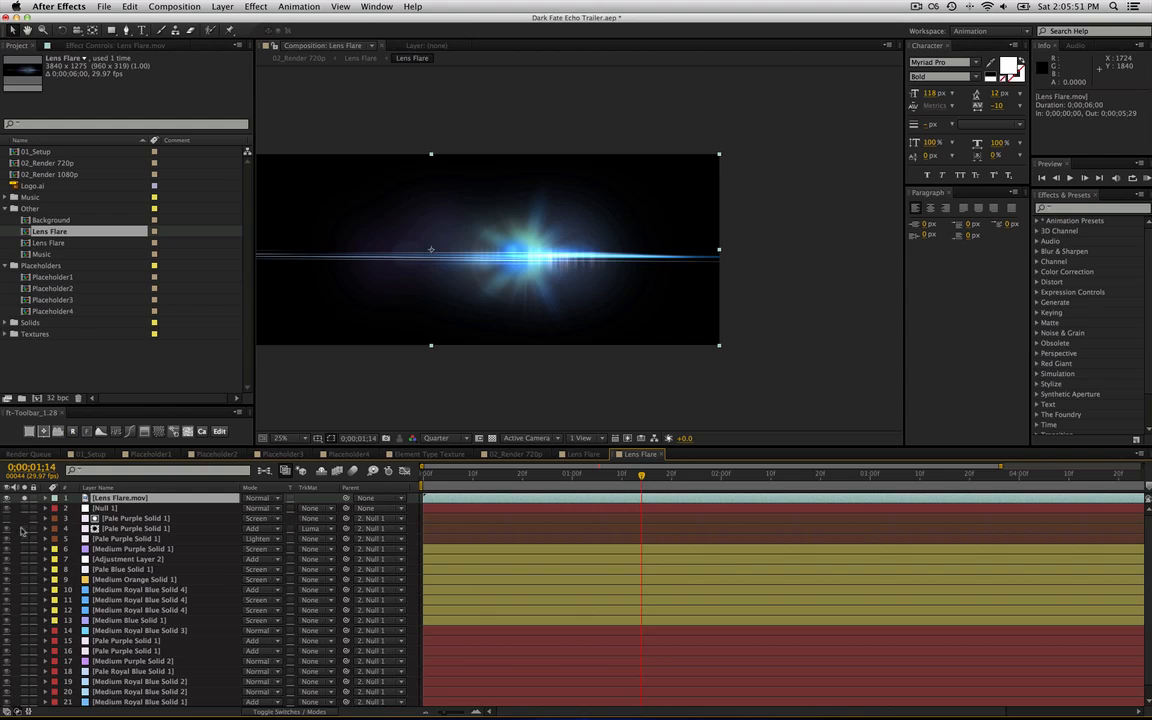
Unsolo and hide the Lens Flare.mov layer, and inspect solid layers 5 to 17 and Null 1.
left_click(8, 498)
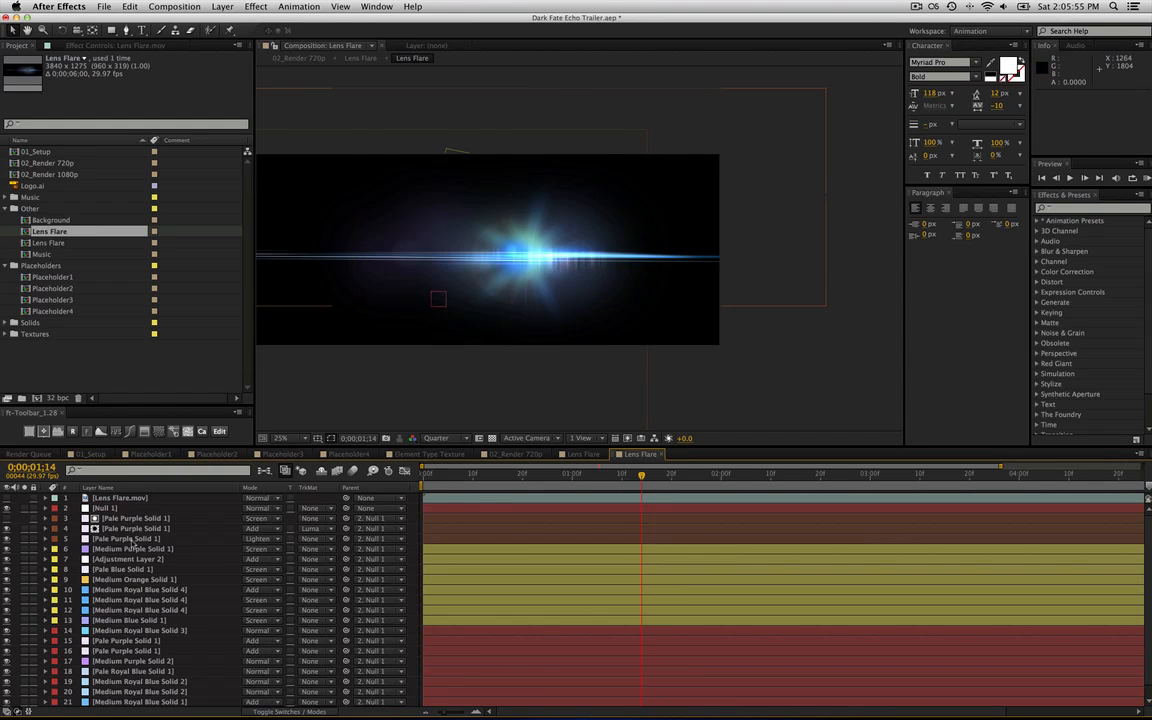
left_click(126, 538)
left_click(135, 661, "shift")
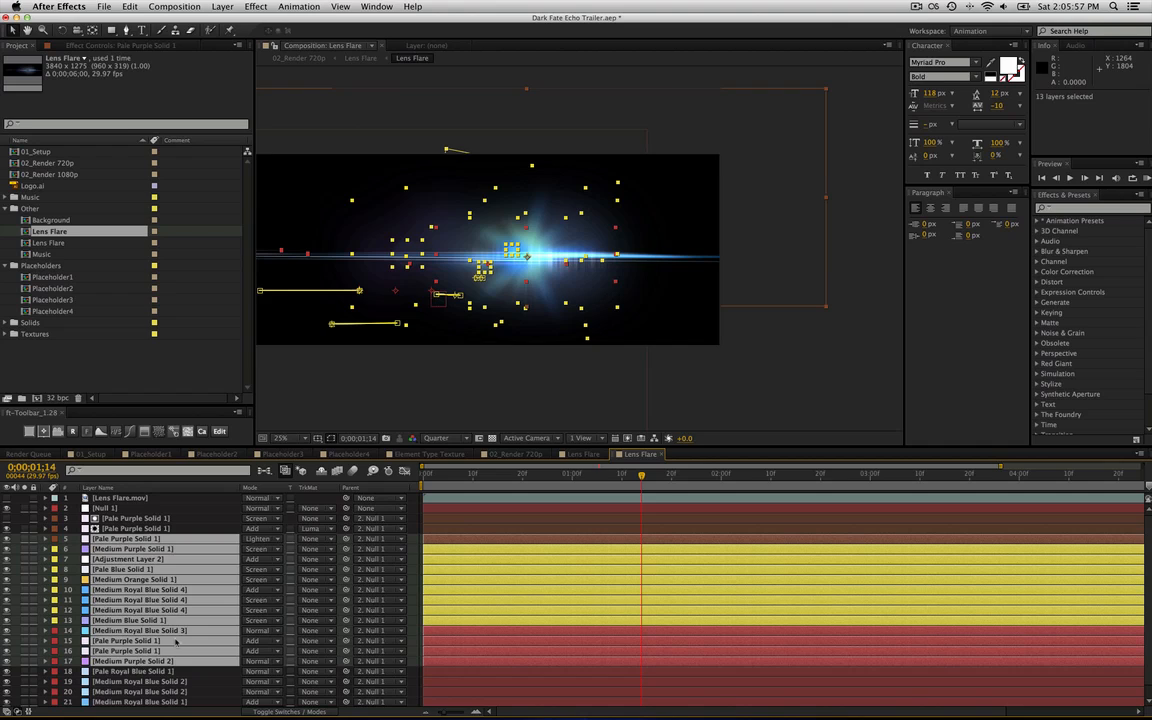
left_click(190, 509)
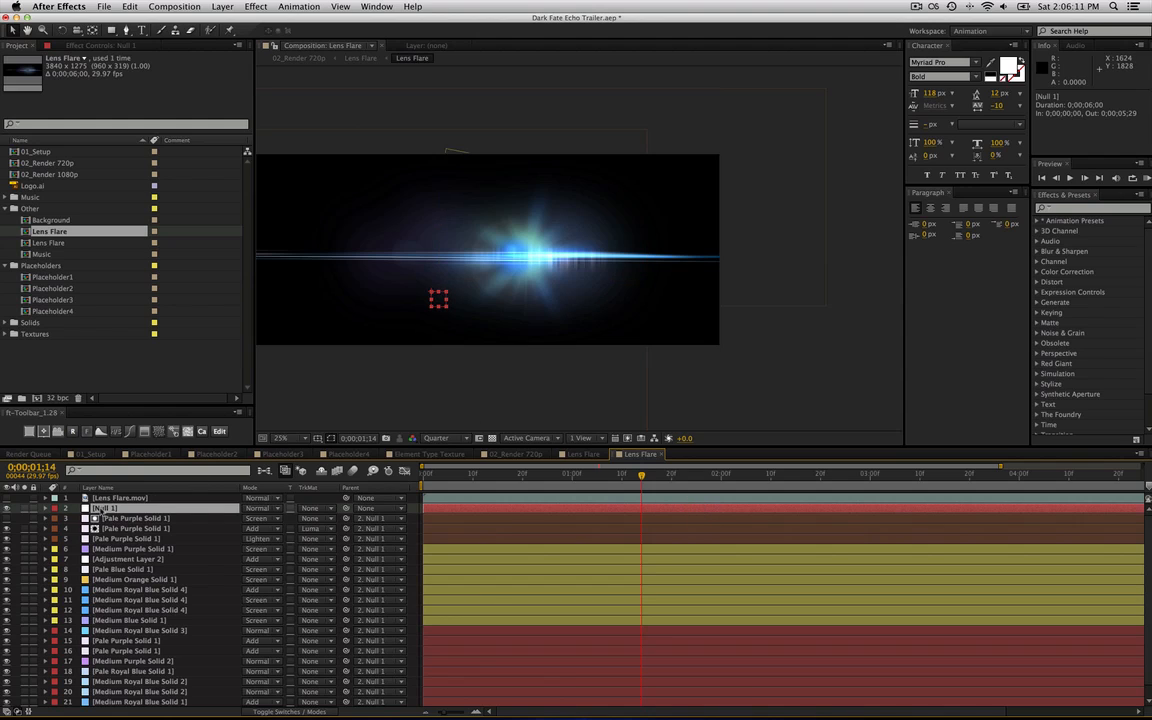
left_click(127, 499)
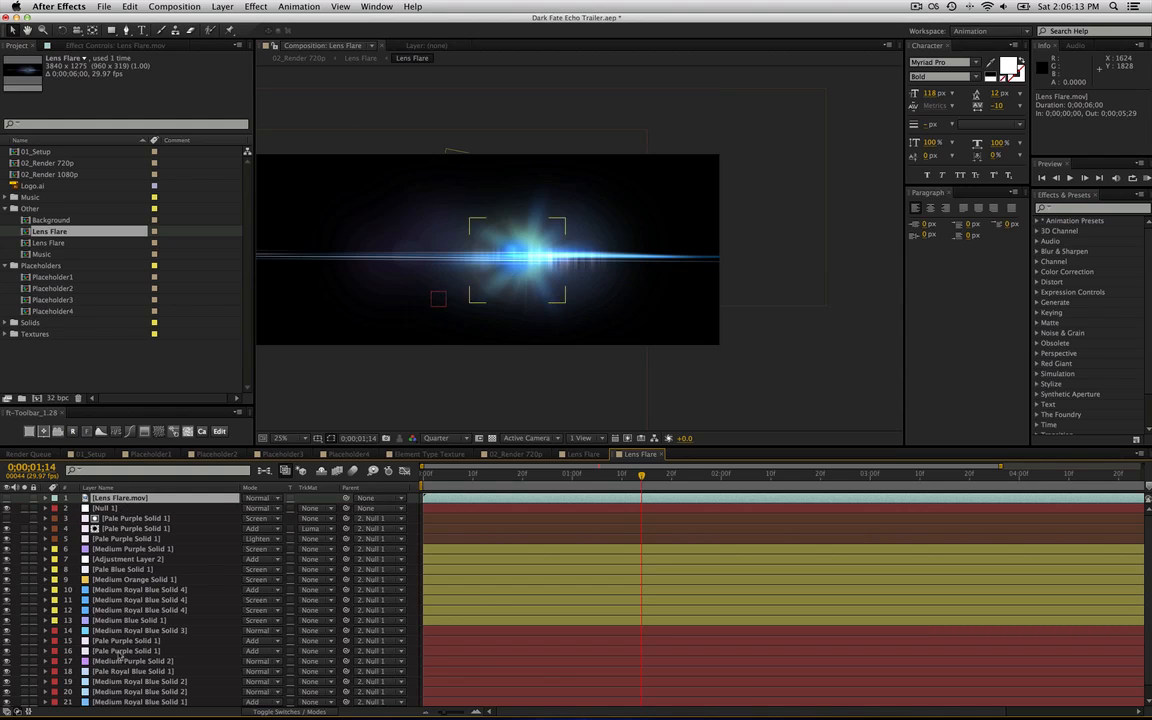